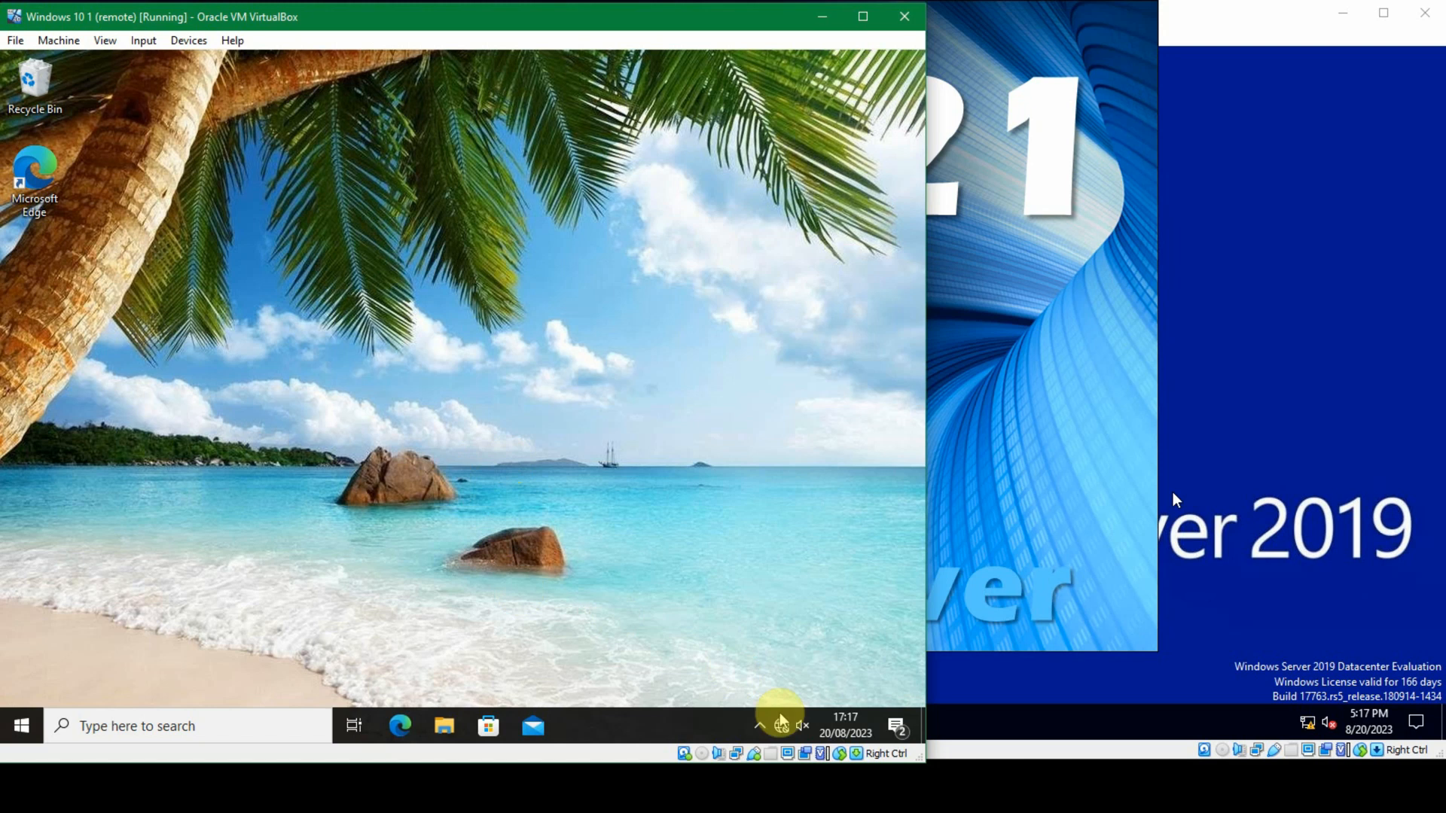
Check the network connection status on the Windows 10 machine, and open Control Panel with its items shown as large icons.
click(781, 728)
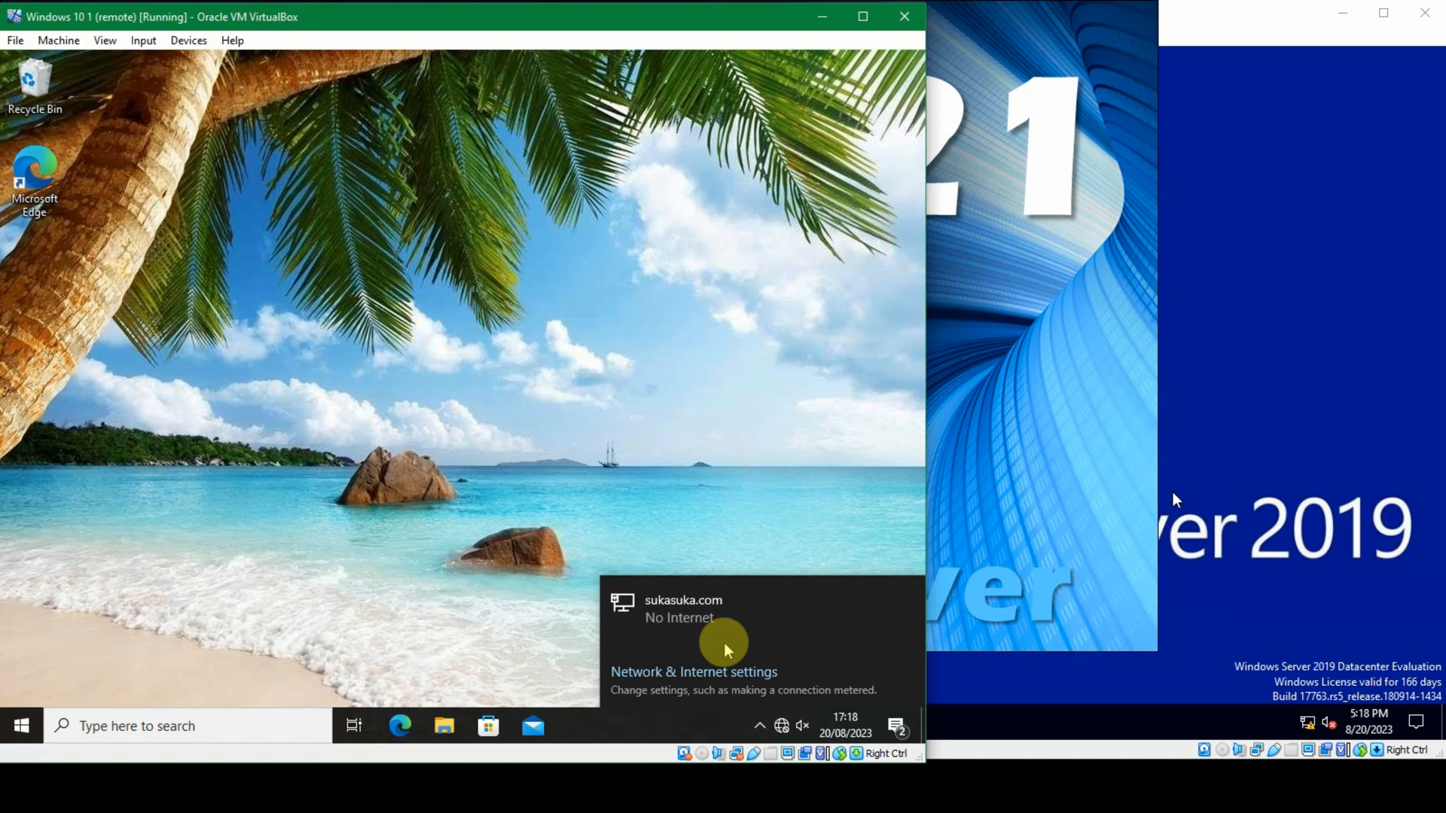
click(468, 624)
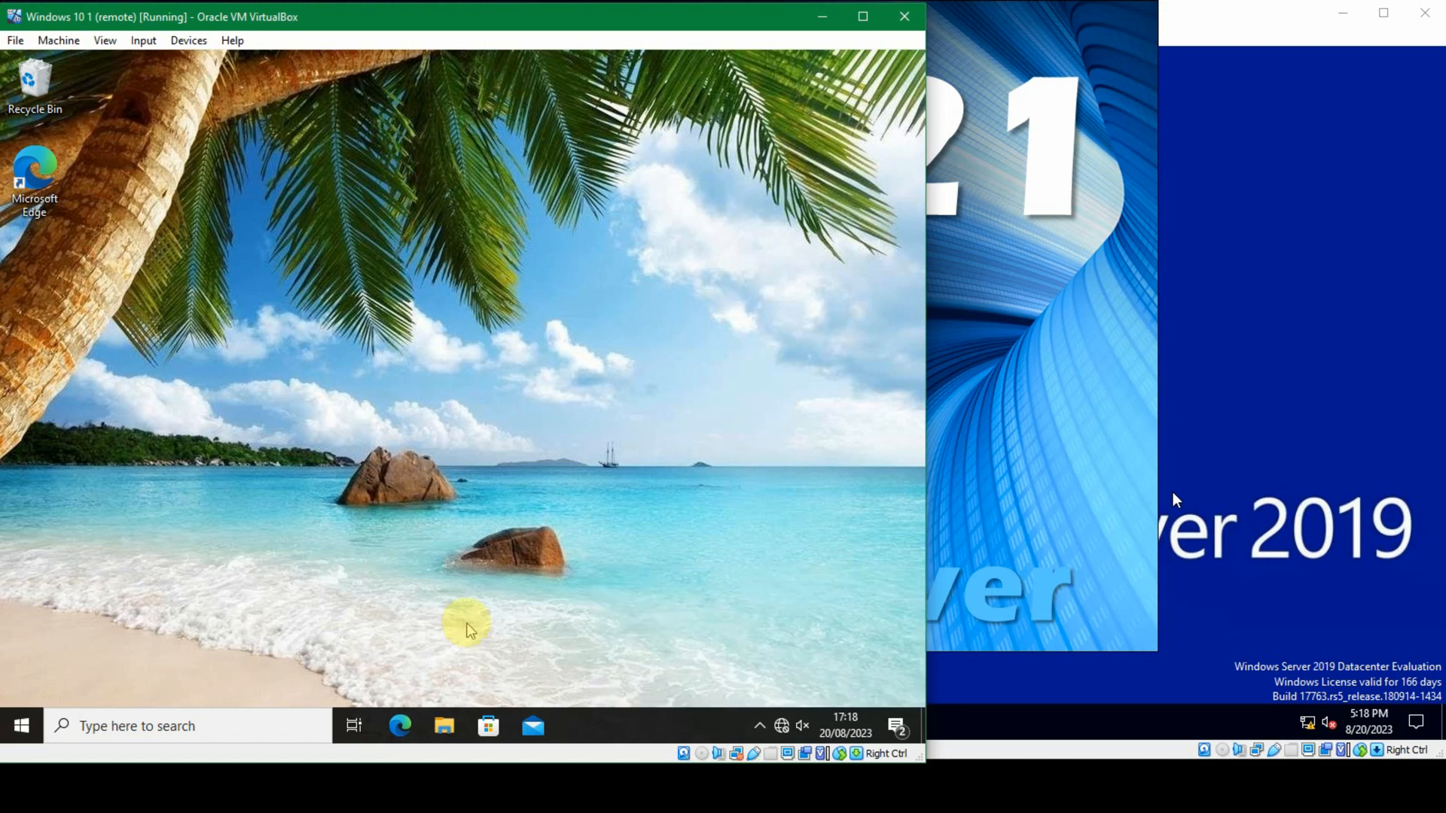
key(super+r)
text(control)
key(Return)
click(738, 216)
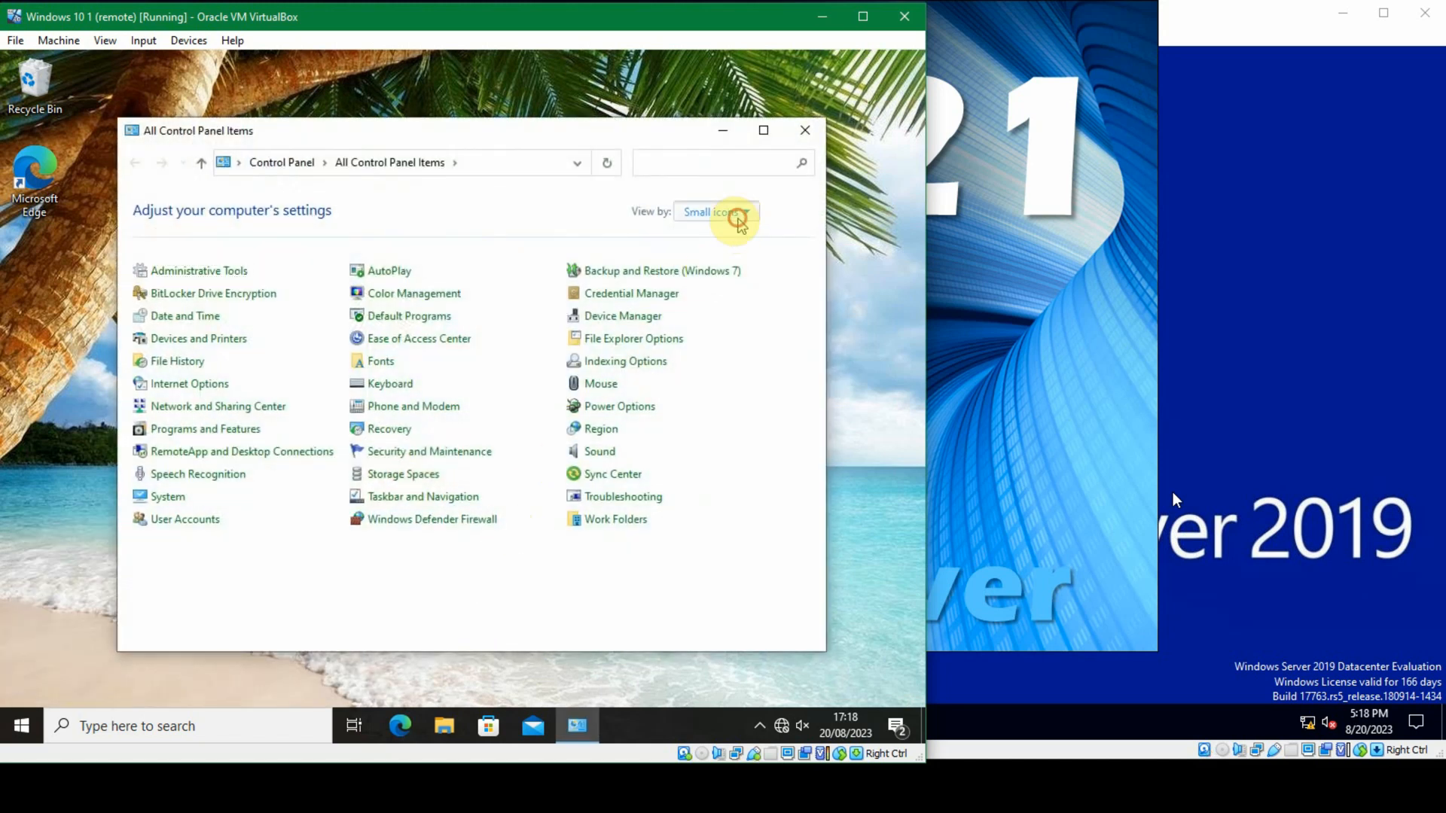
click(734, 256)
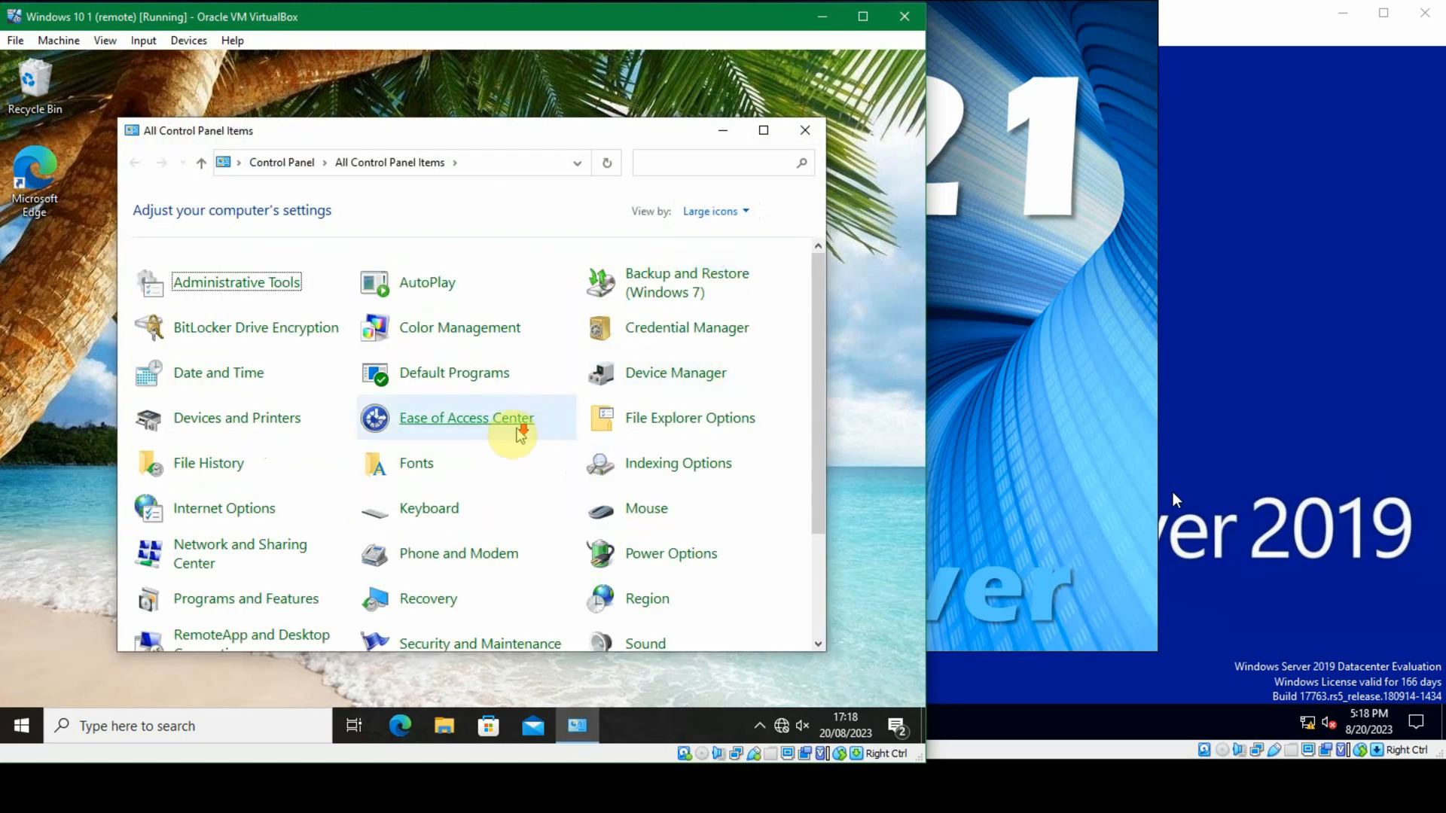
Examine the Windows 10 machine's active network in the Network and Sharing Center, and close the window.
scroll(531, 429, down, 1)
click(230, 497)
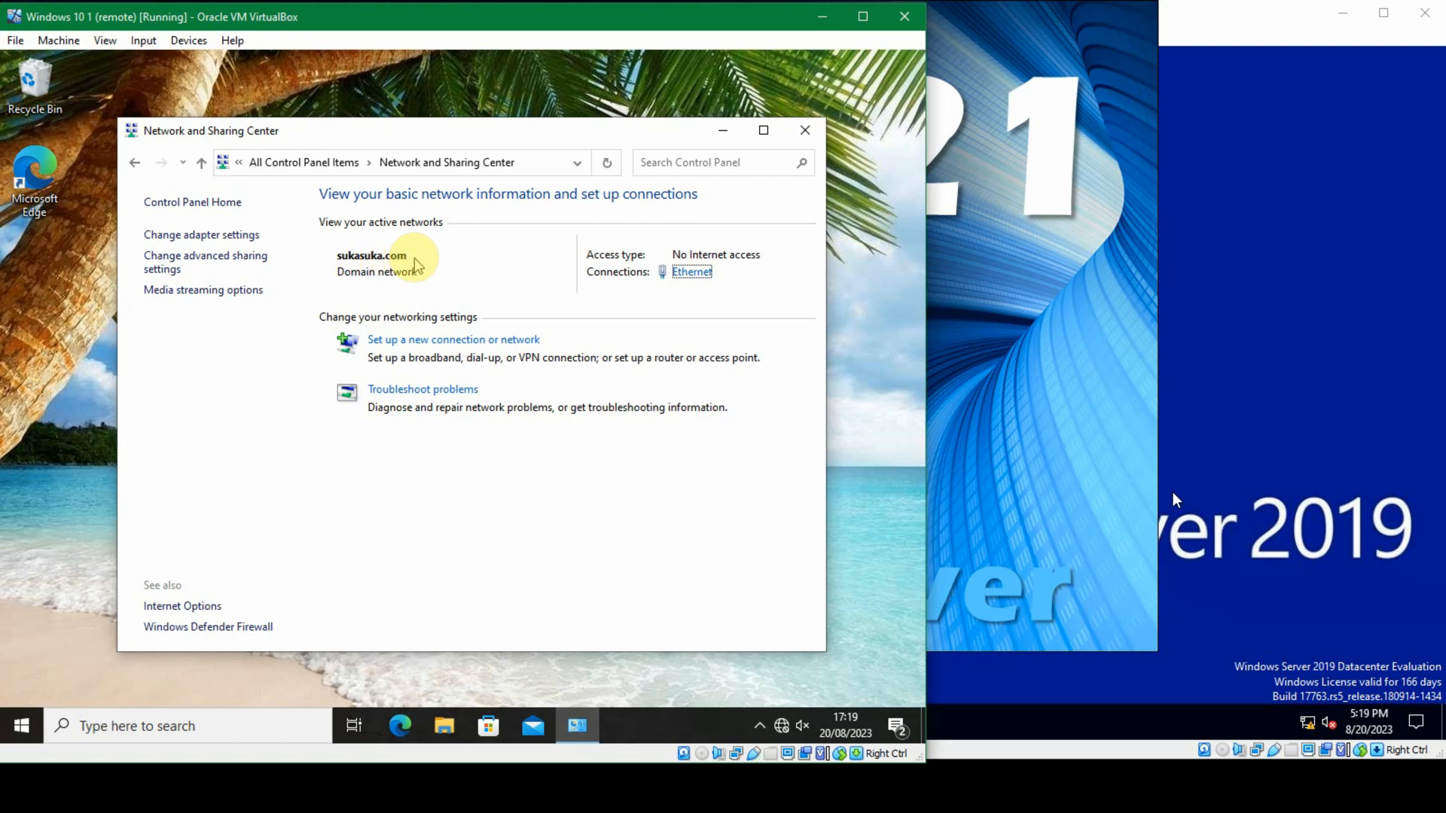
click(813, 133)
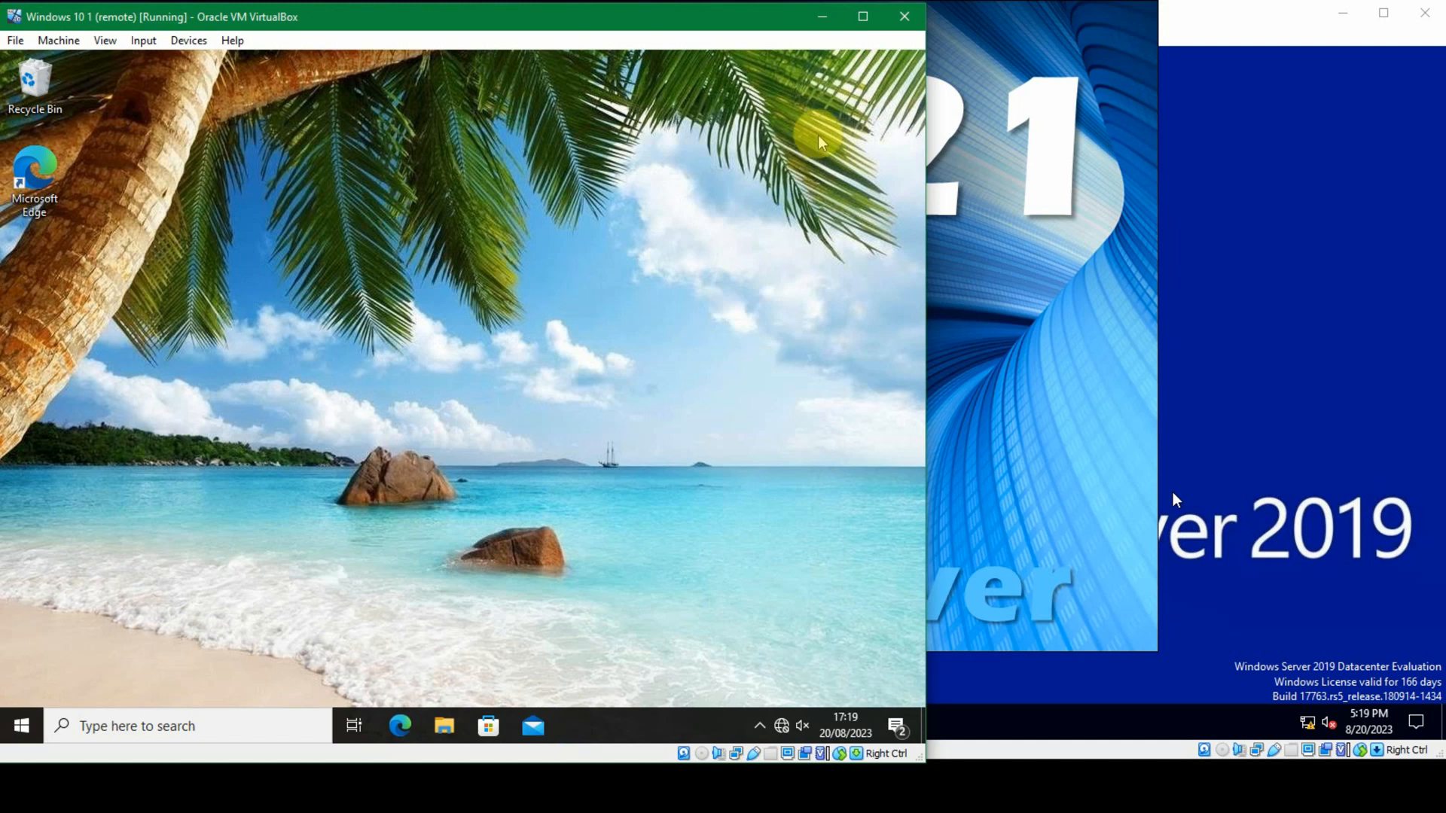
Minimize the Windows 10 machine and check the network connection status on the Winserver 2019 DC machine.
click(824, 16)
click(548, 668)
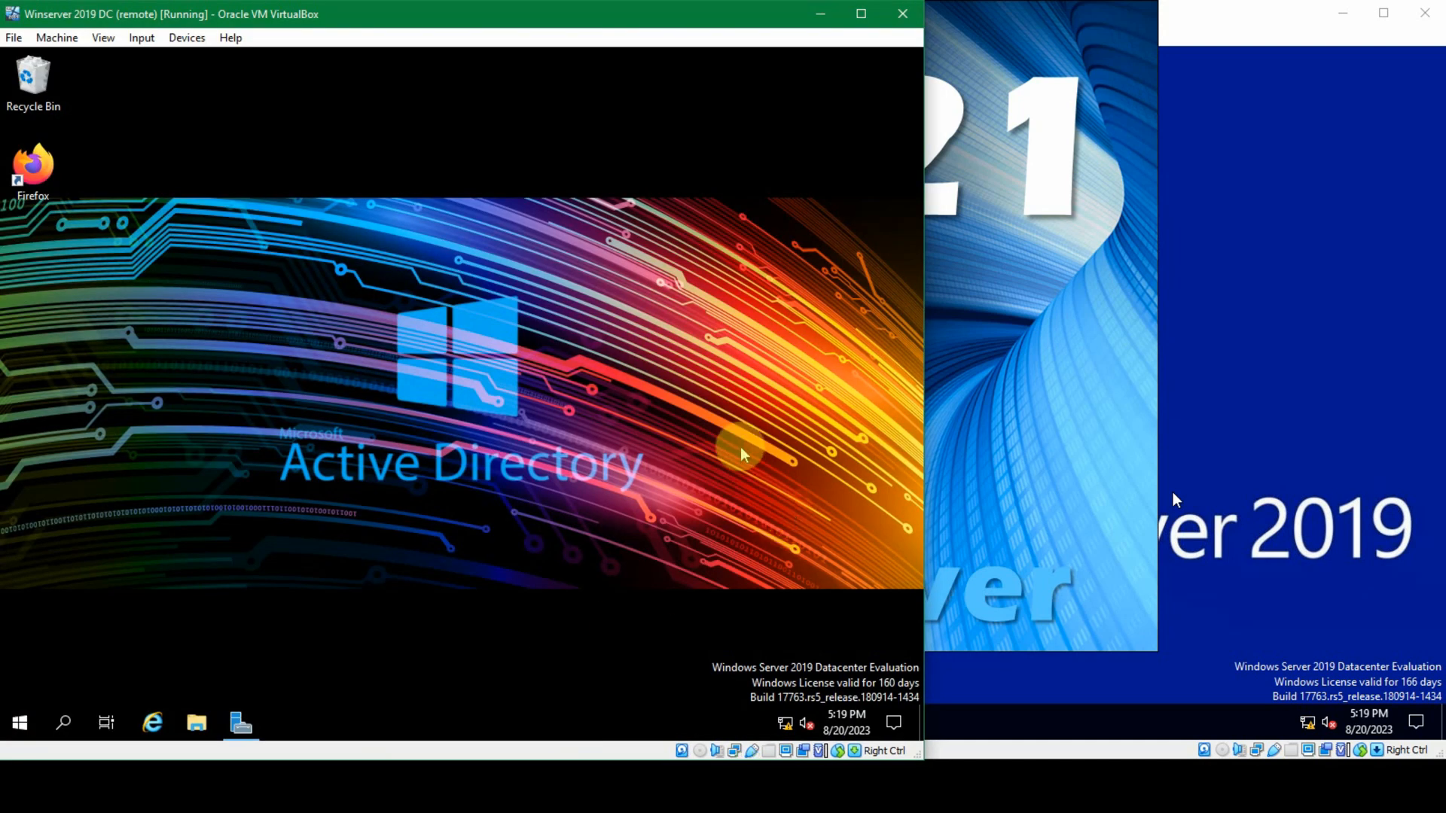
click(1211, 305)
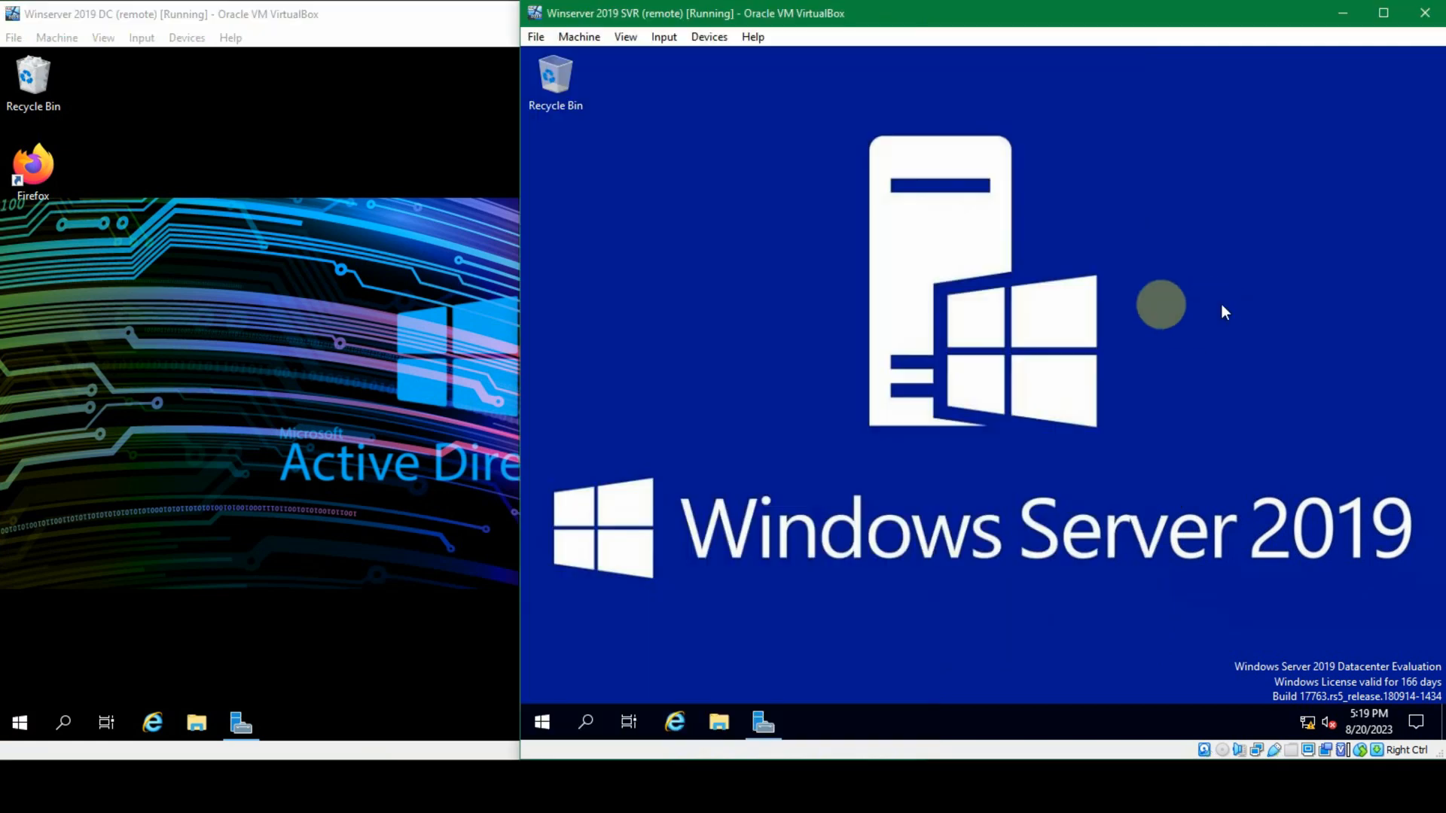
click(521, 313)
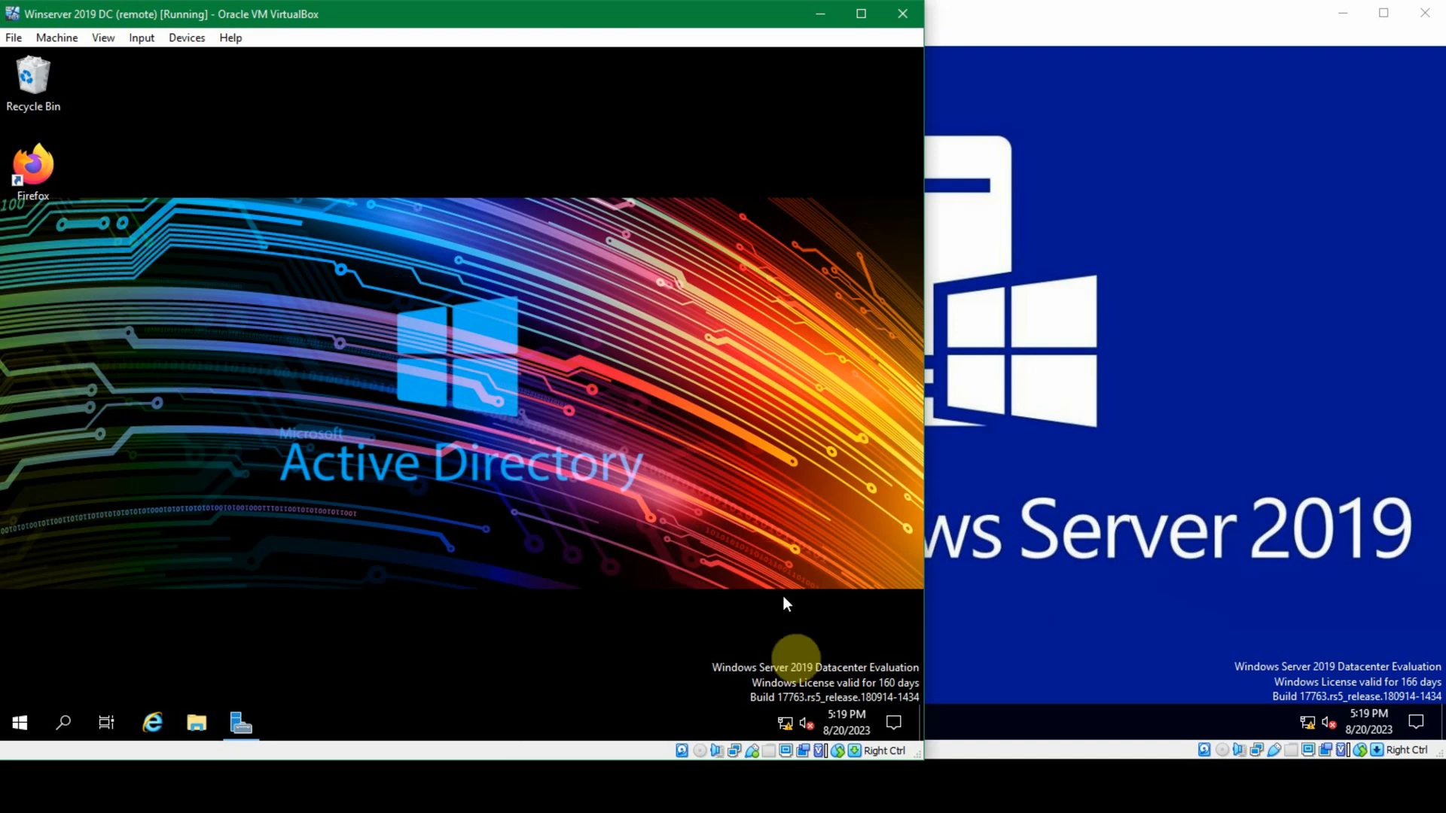
click(785, 724)
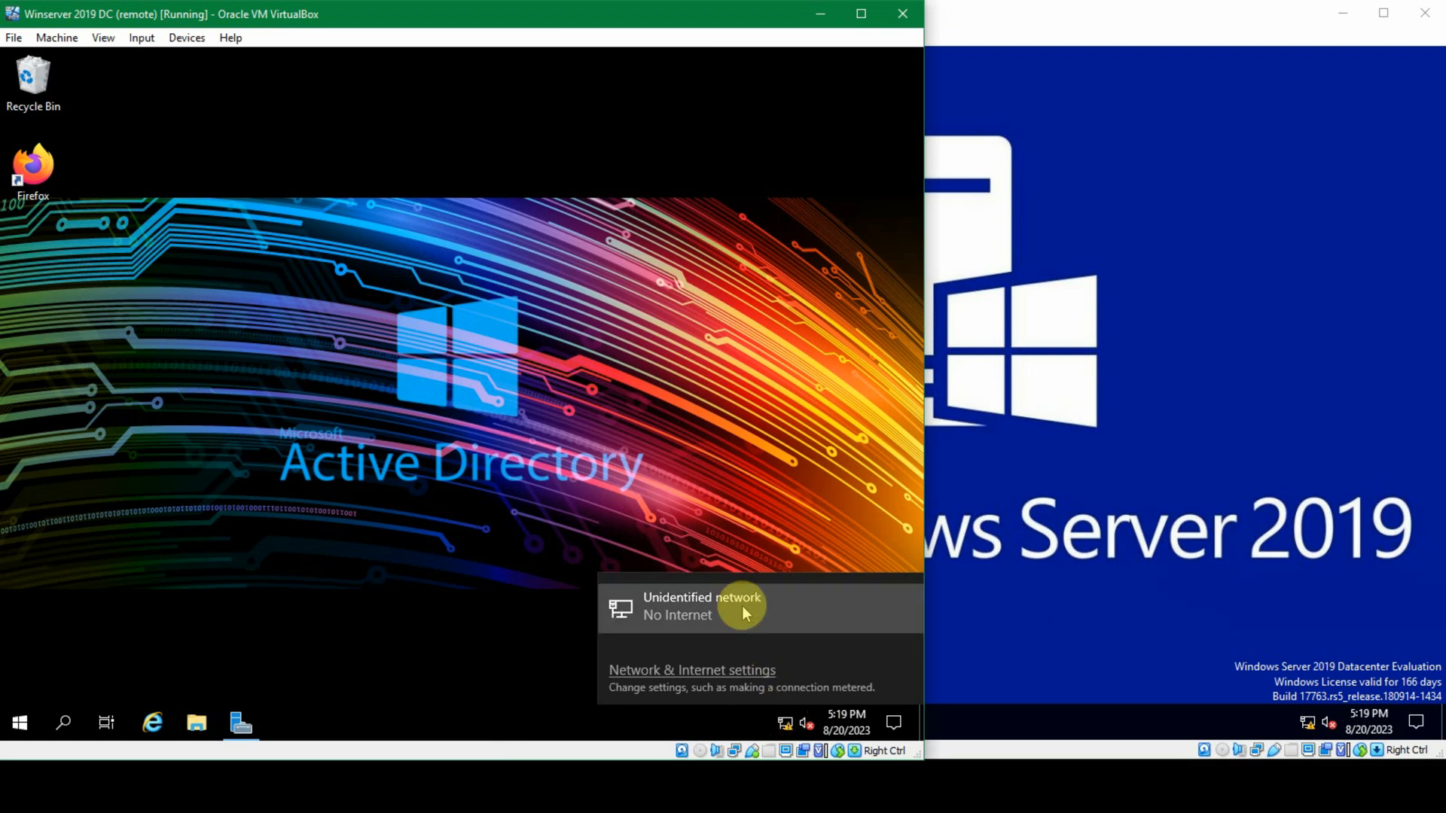
click(428, 549)
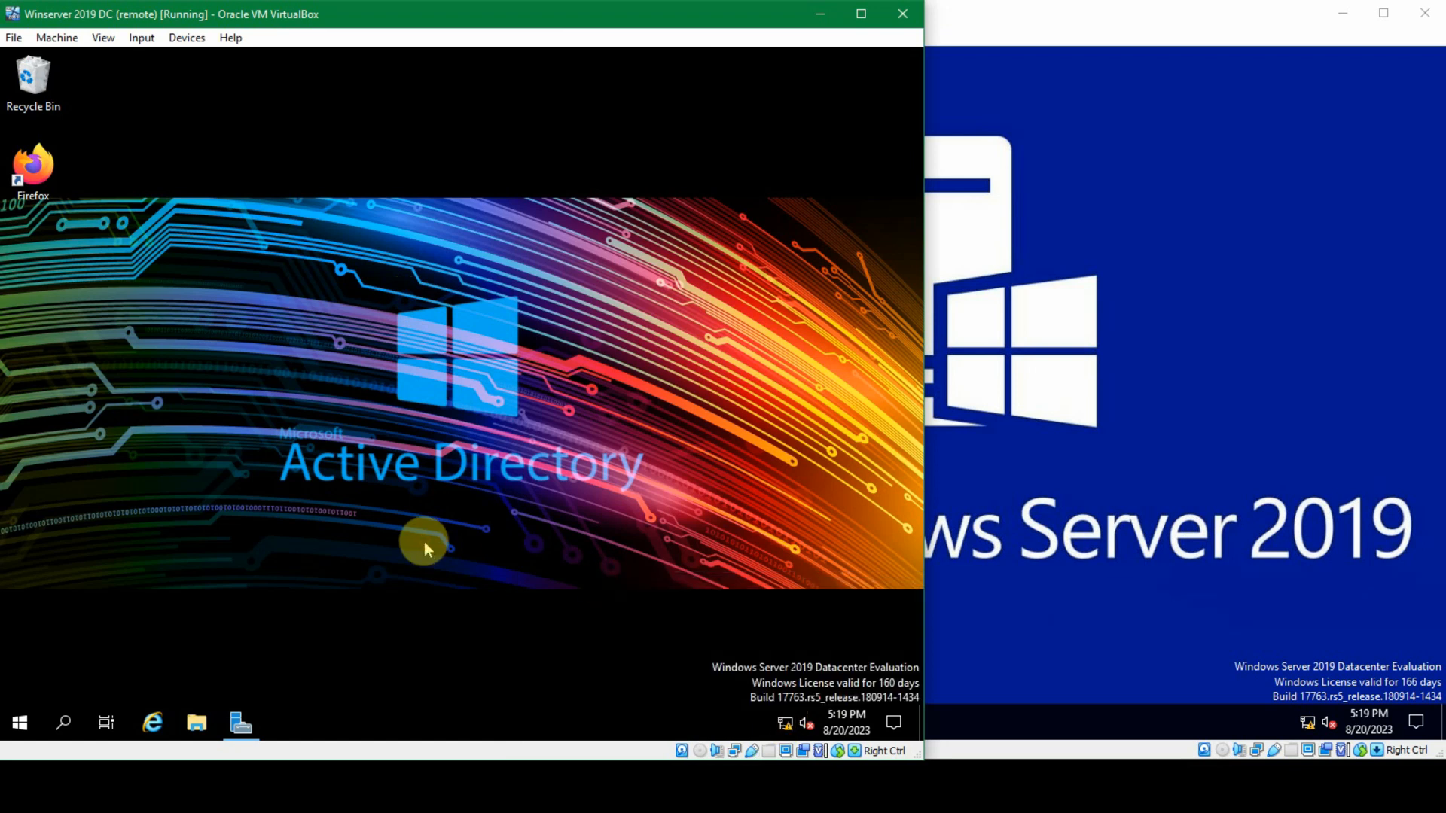
Open the Network and Sharing Center from Control Panel on the Winserver 2019 DC machine to examine its active network.
key(super)
text(contro)
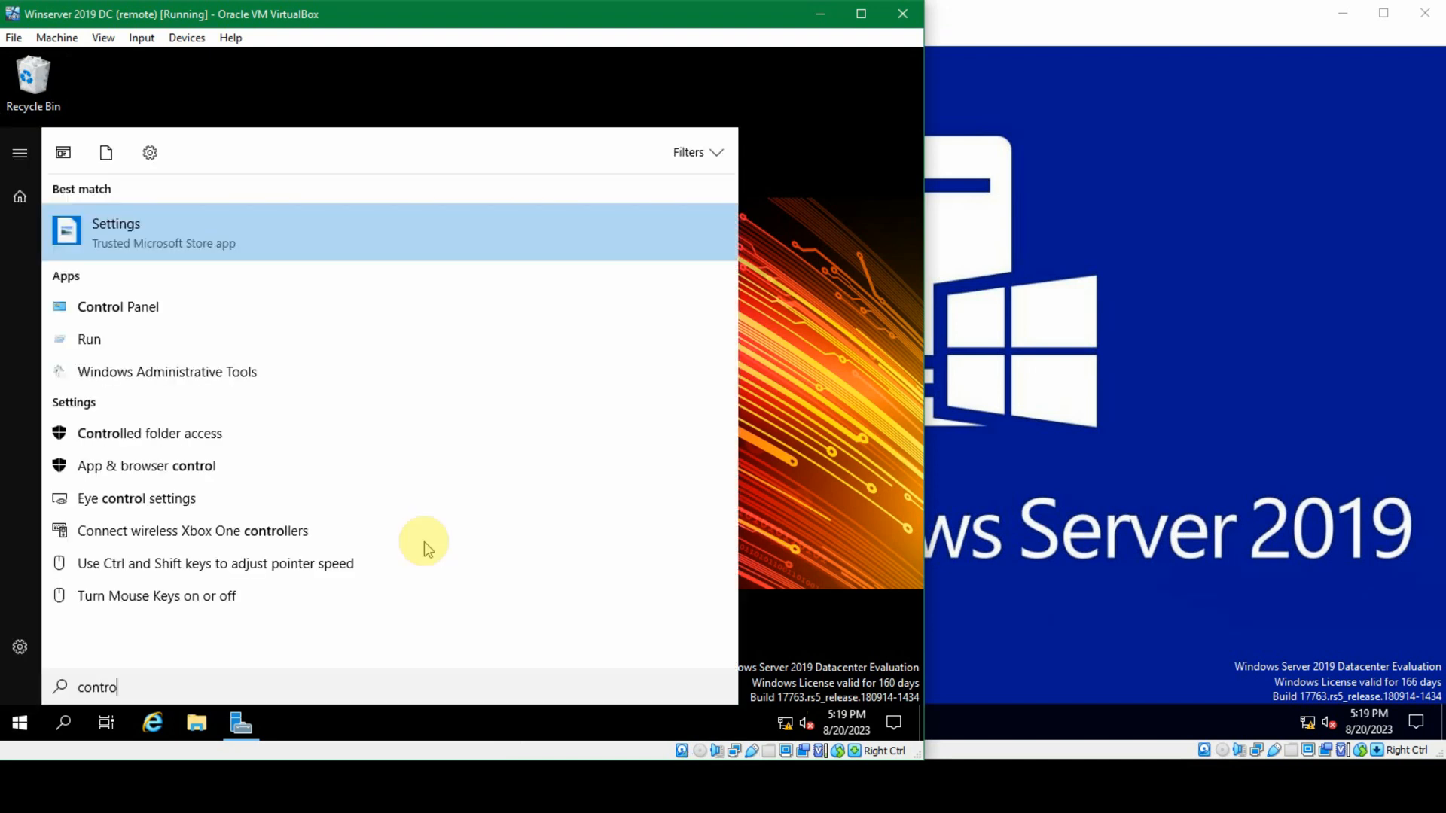
click(193, 307)
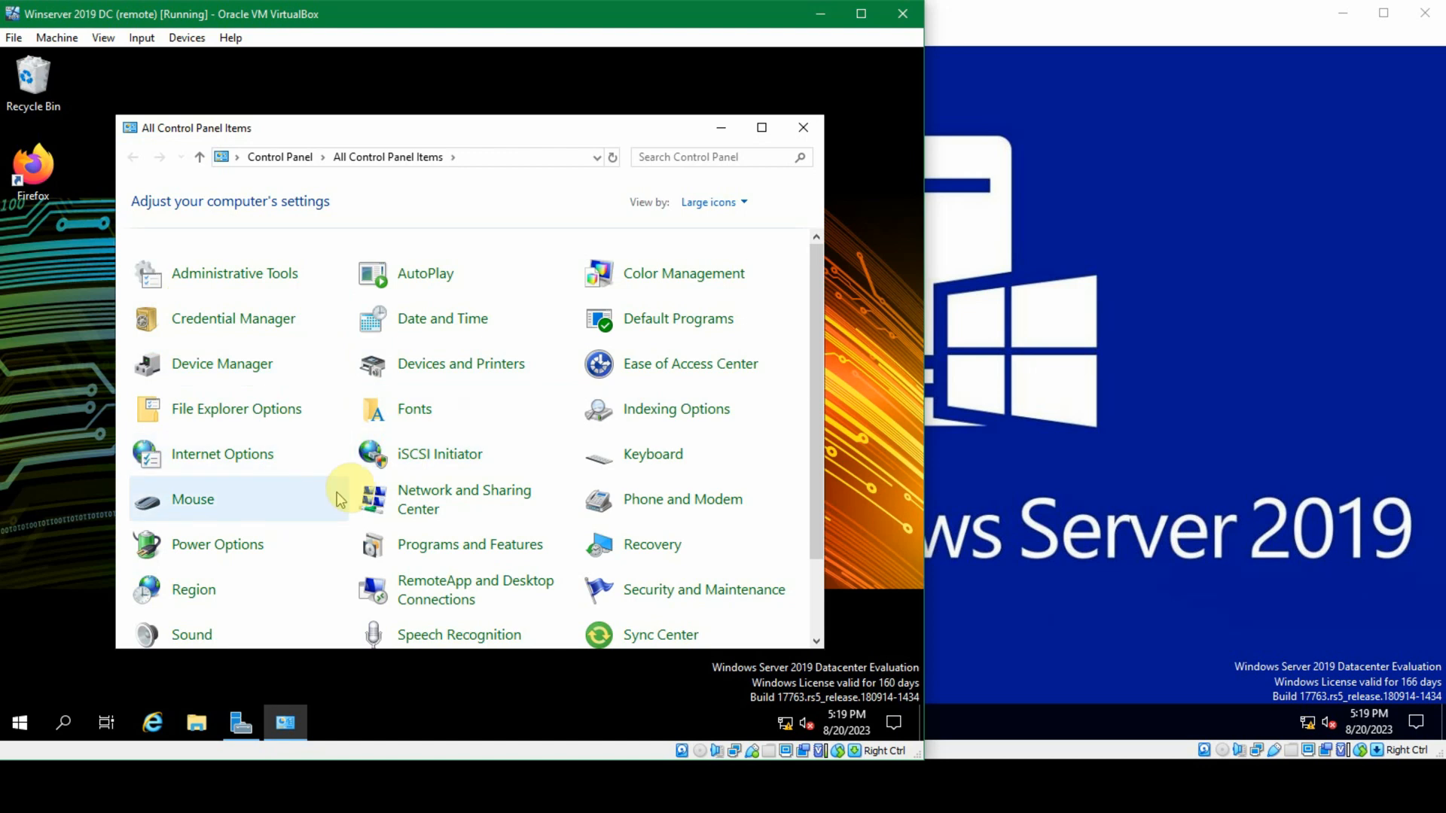
scroll(348, 484, down, 2)
click(444, 428)
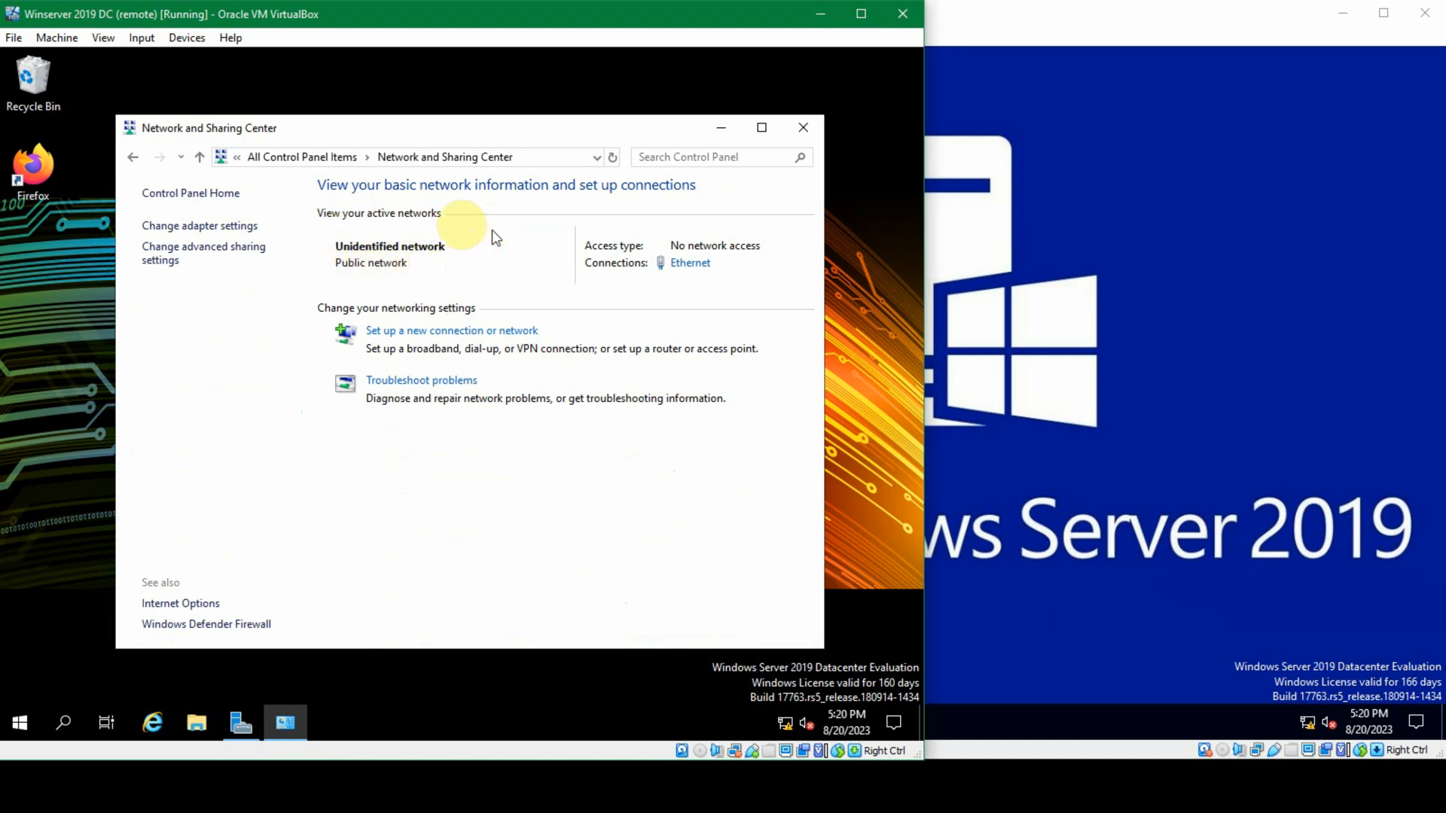
Examine the active network in the Winserver 2019 SVR machine's Network and Sharing Center, and close that window on both servers.
click(1054, 360)
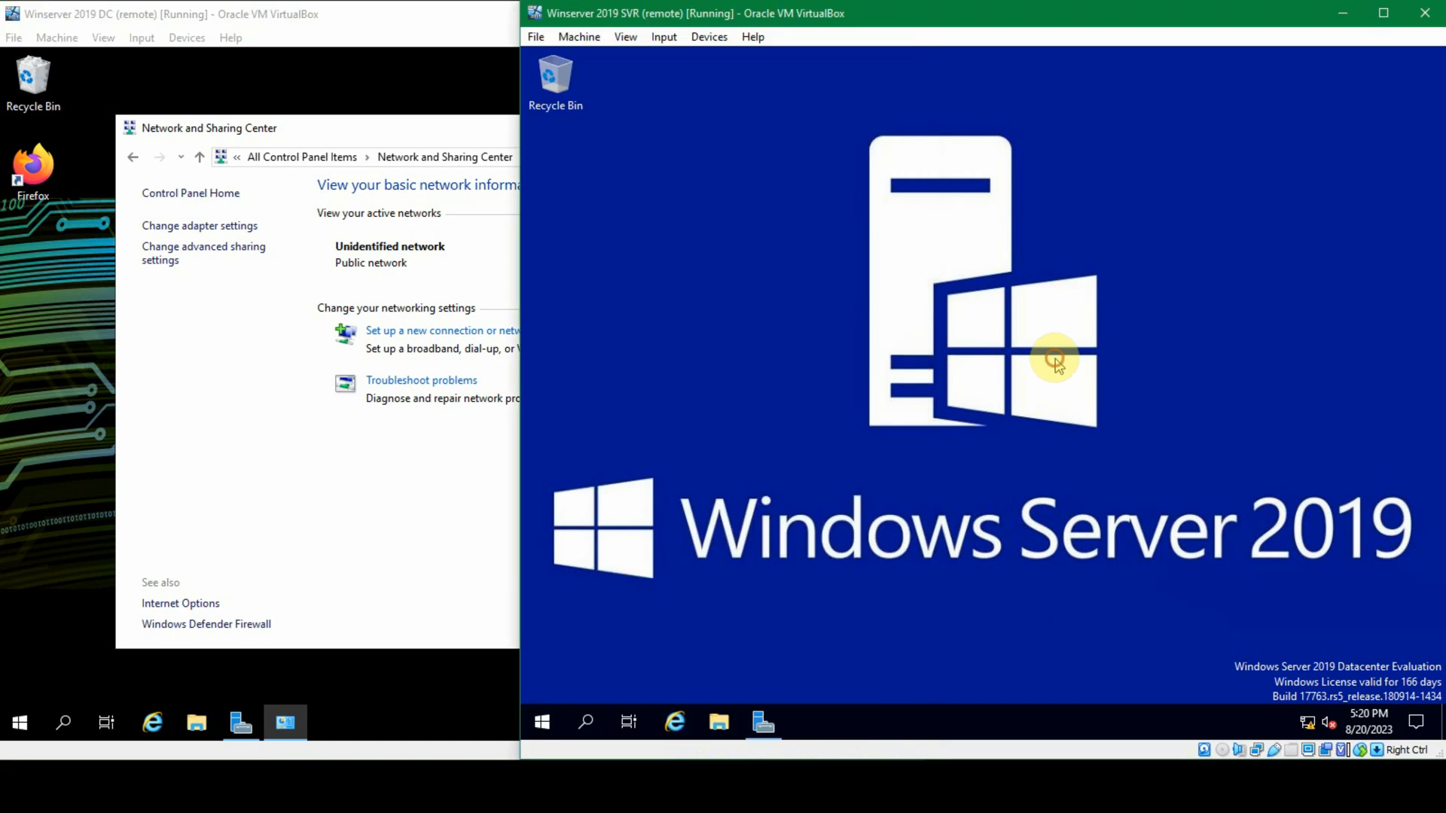
key(super)
text(control)
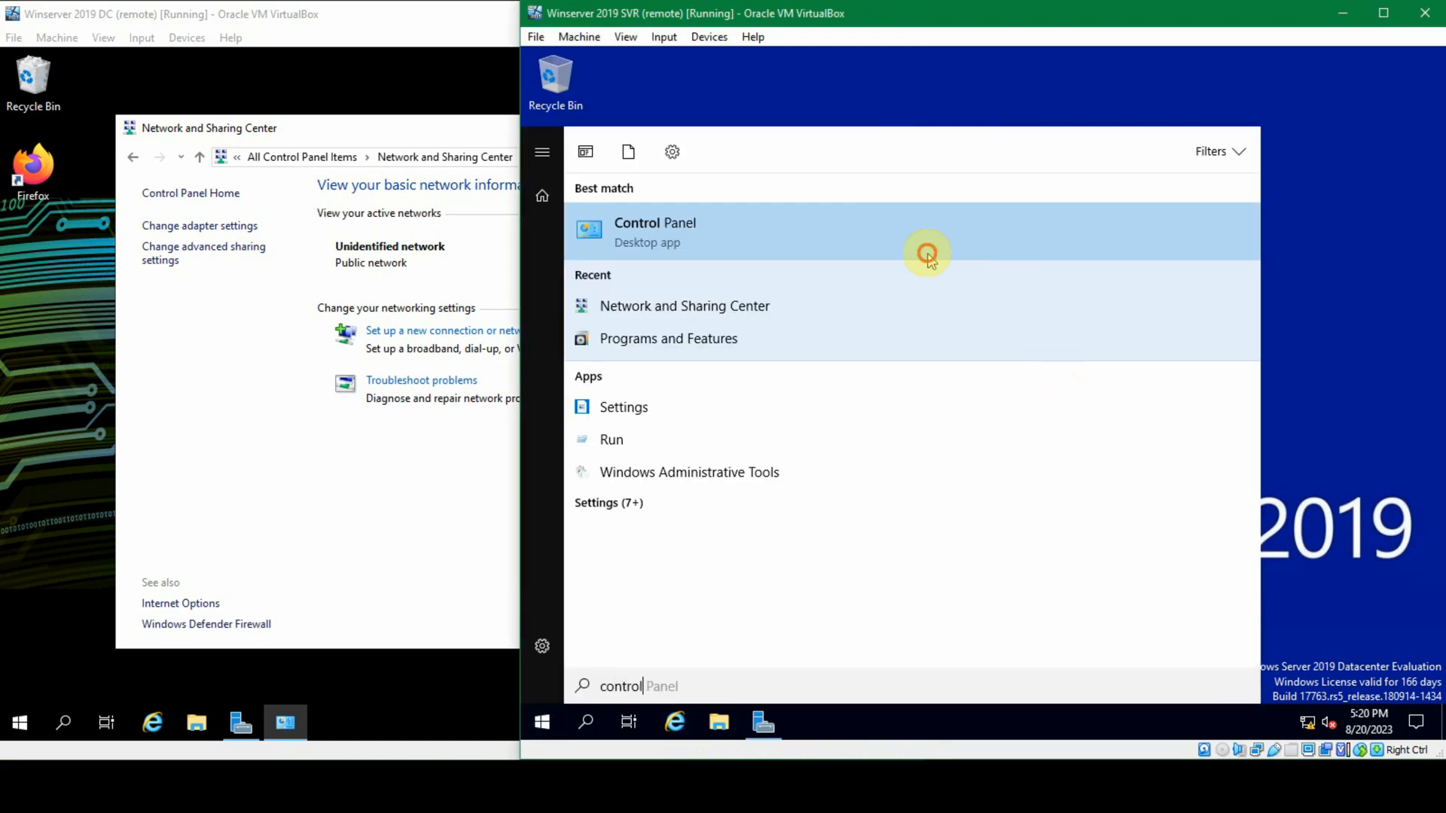
click(926, 251)
click(913, 374)
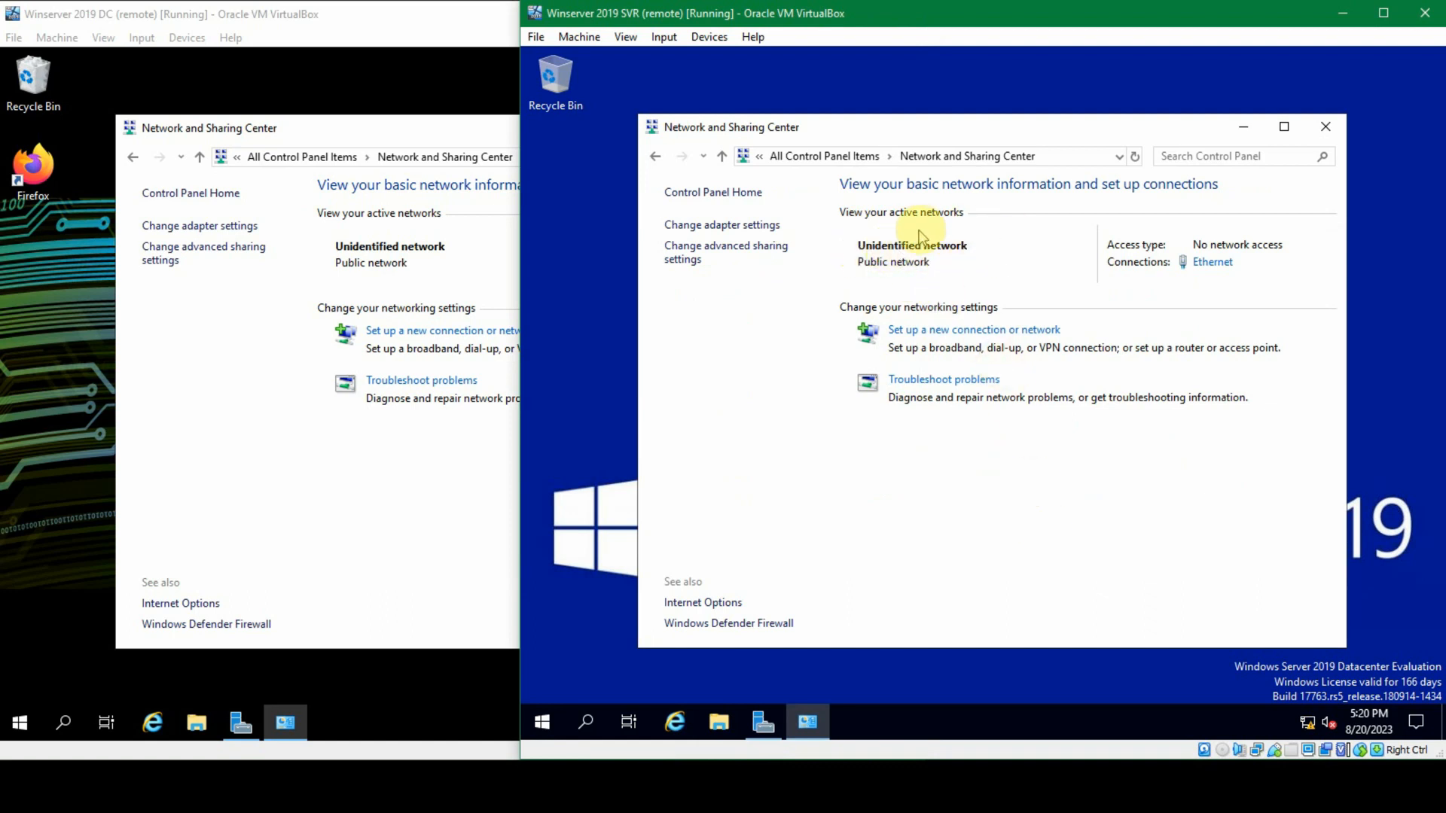
click(1323, 128)
click(413, 130)
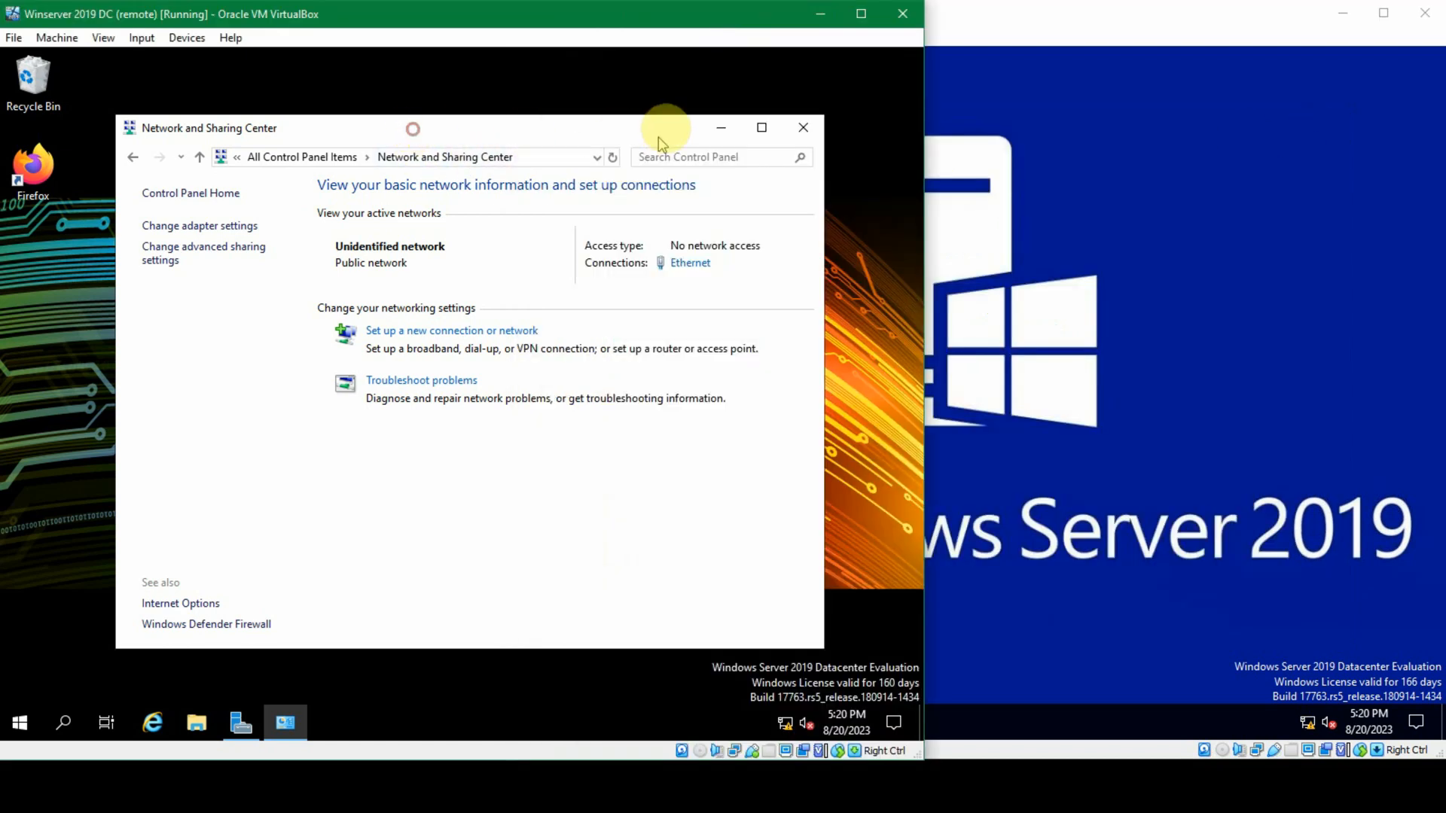
click(791, 128)
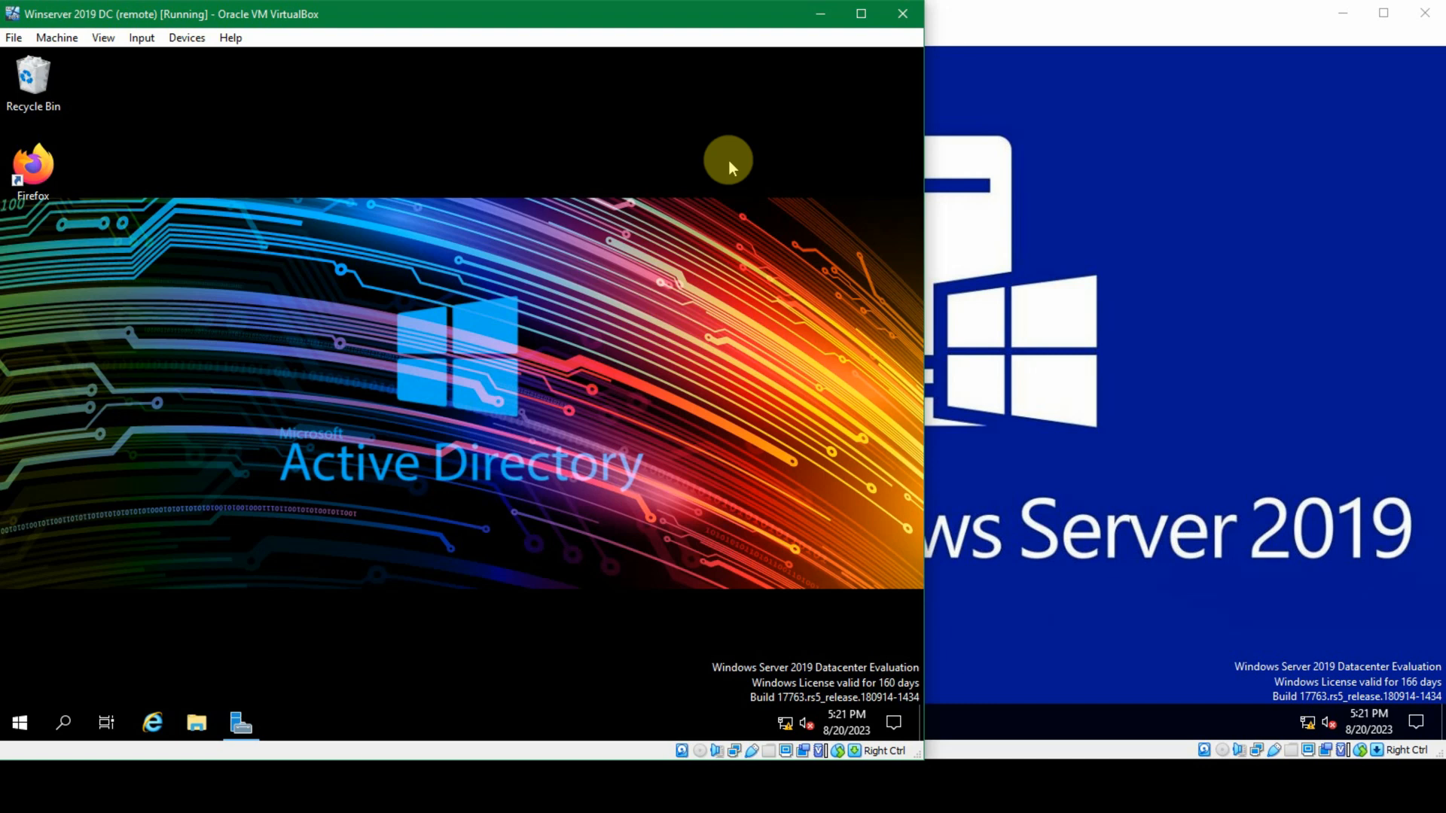
Switch to the browser and read the Q&A thread on network location awareness, including the registry keys in its accepted answer.
click(520, 812)
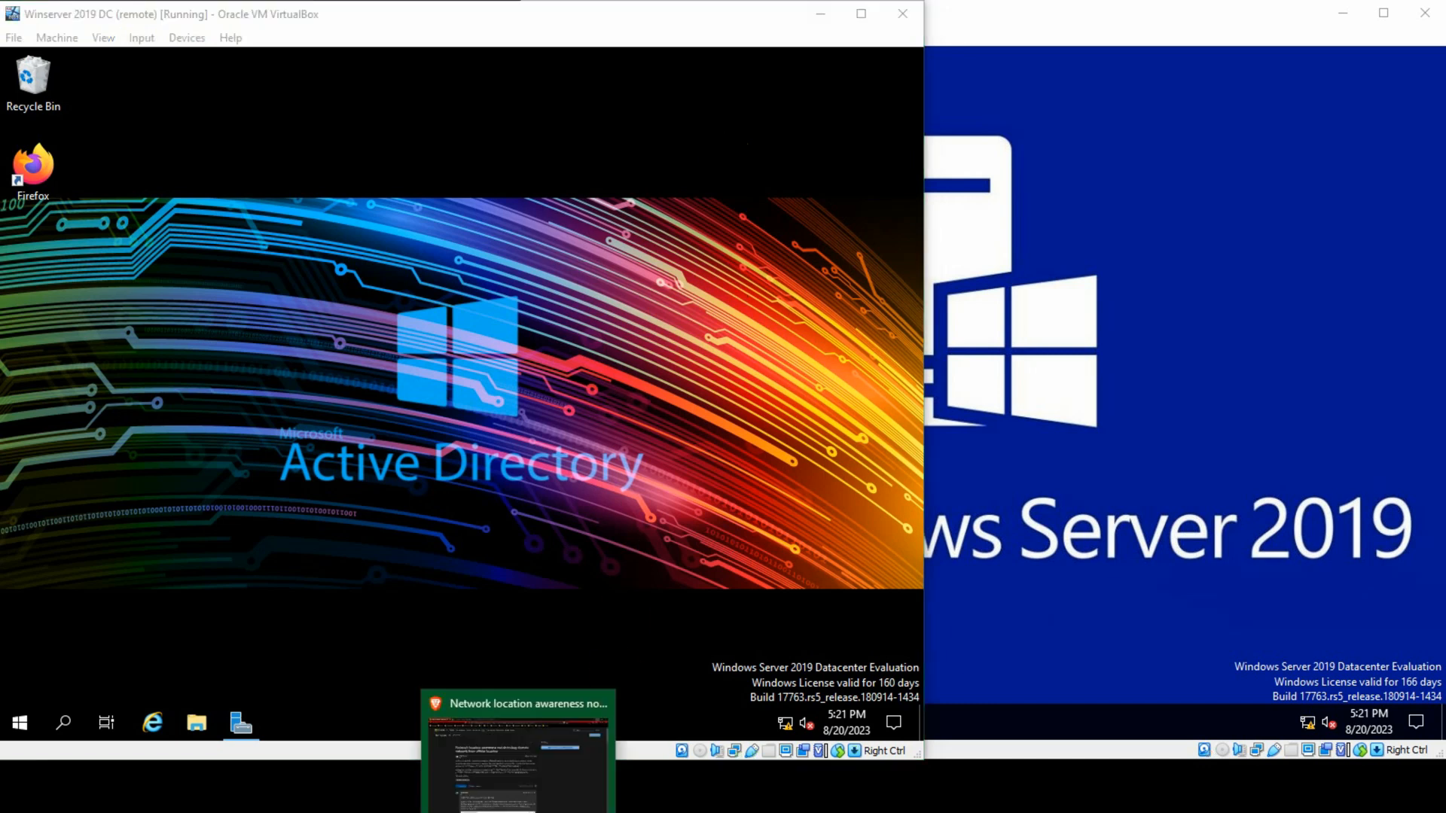
click(518, 783)
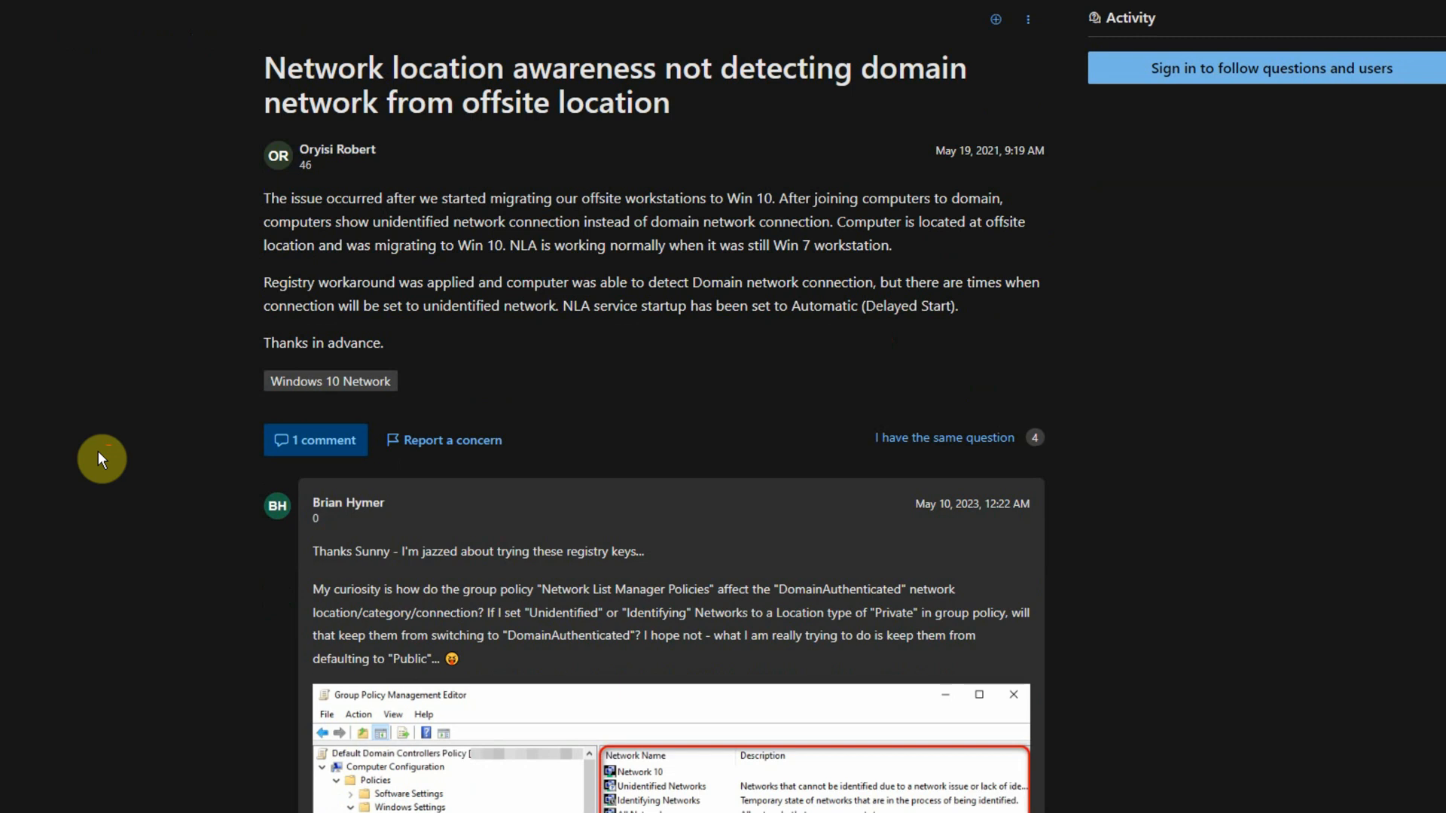
scroll(99, 453, up, 1)
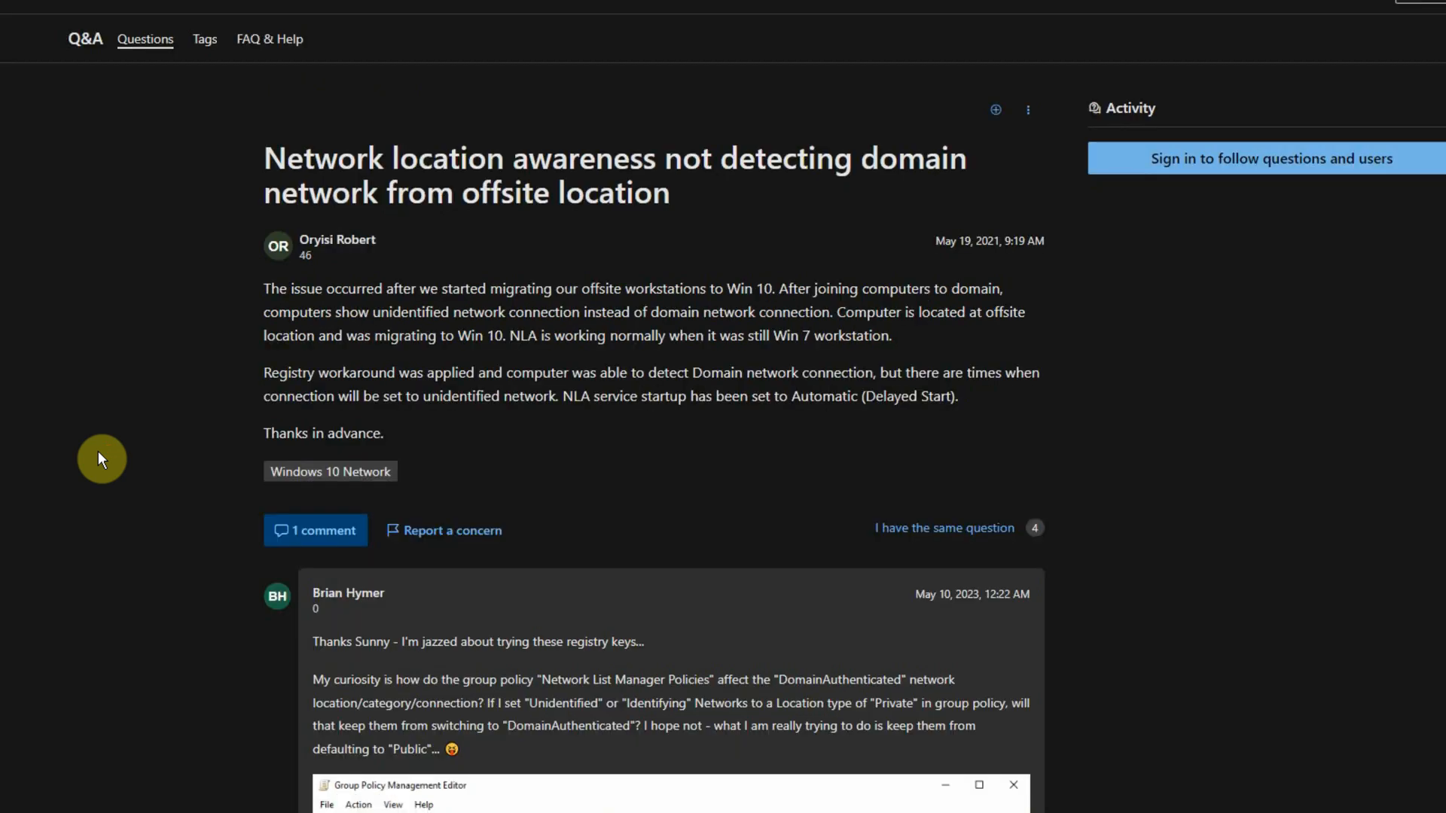
scroll(124, 460, down, 1)
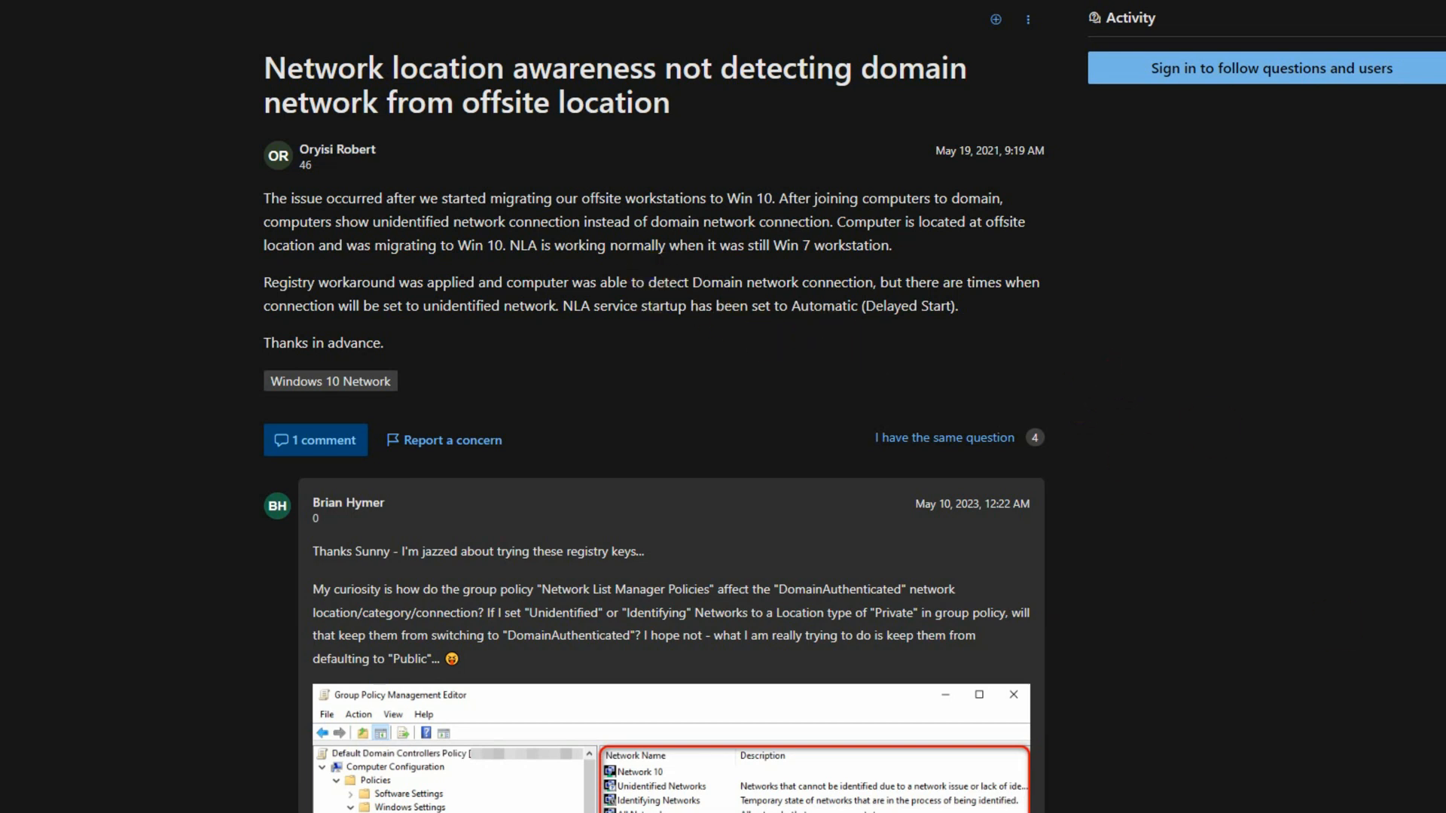
scroll(1055, 442, down, 1)
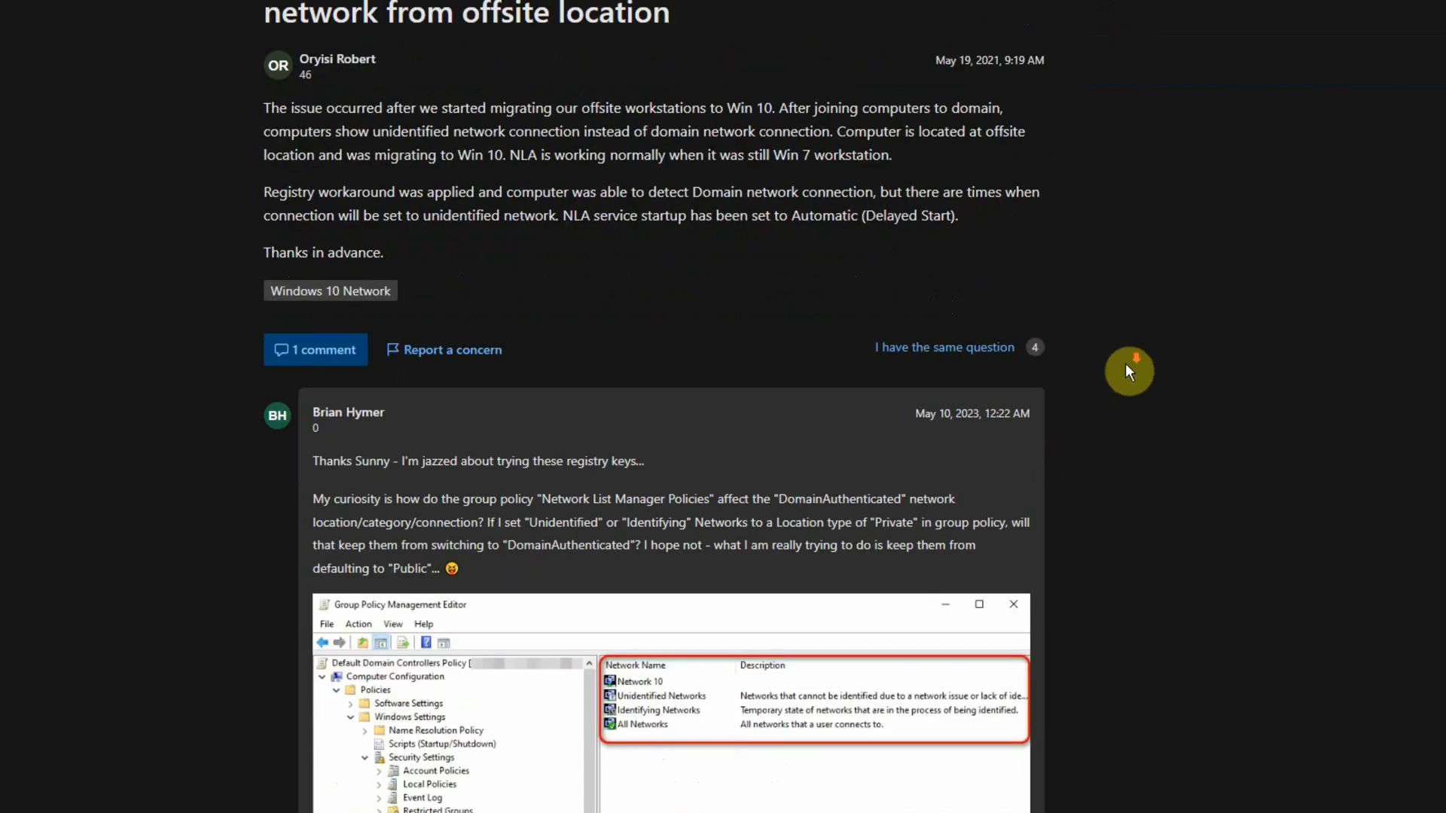
scroll(1125, 362, down, 6)
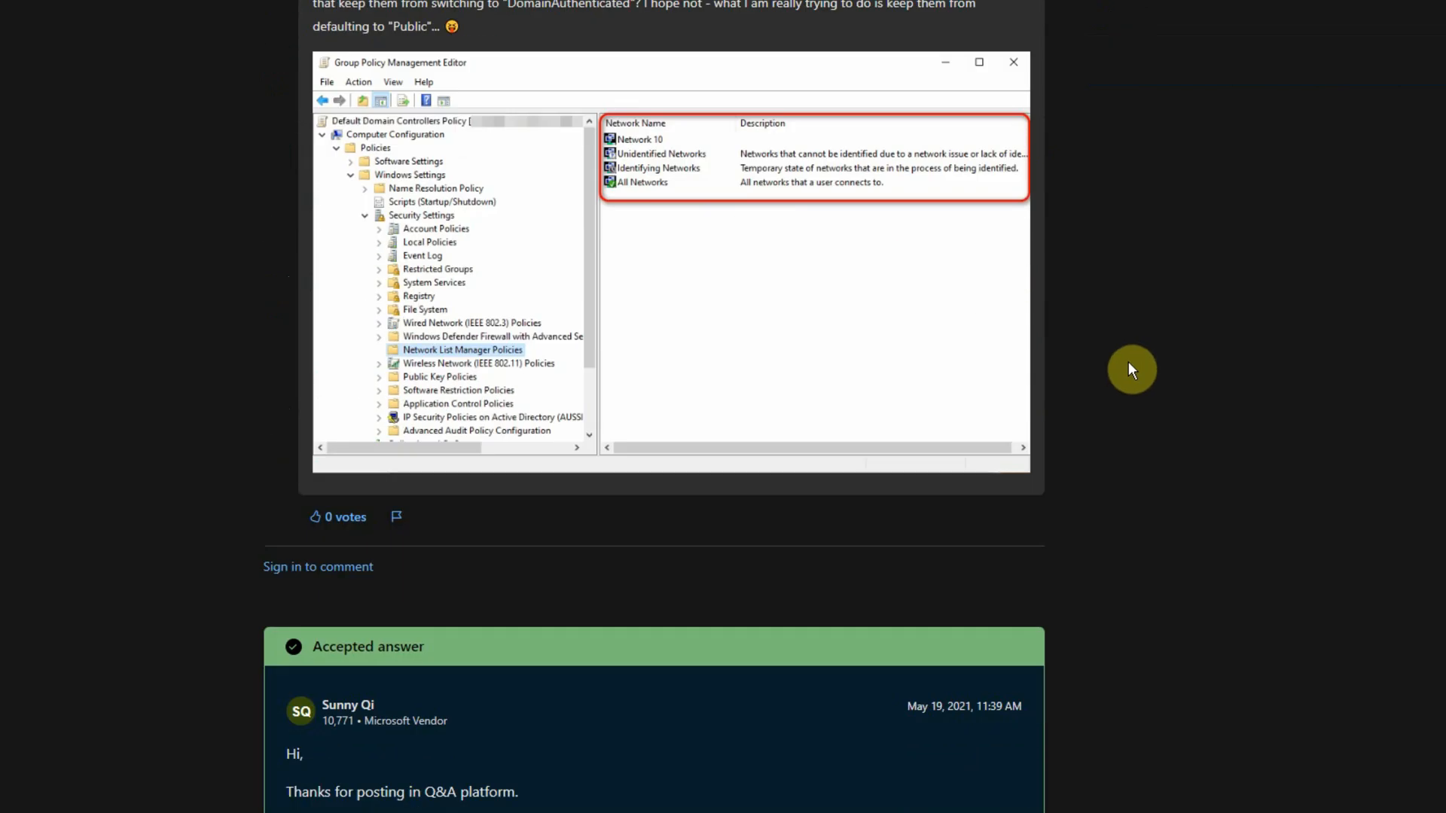
scroll(1131, 369, down, 5)
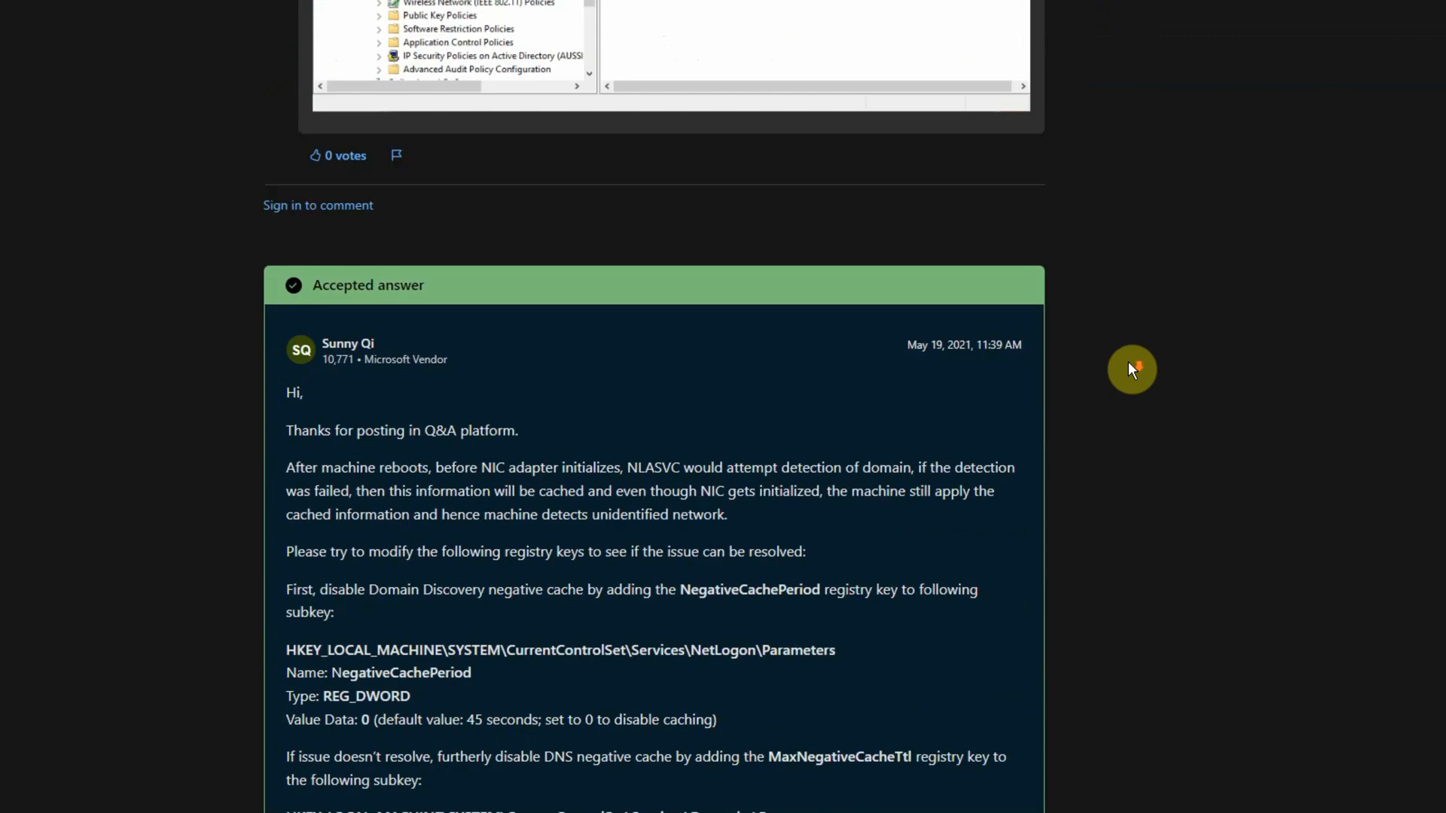
scroll(1129, 368, down, 2)
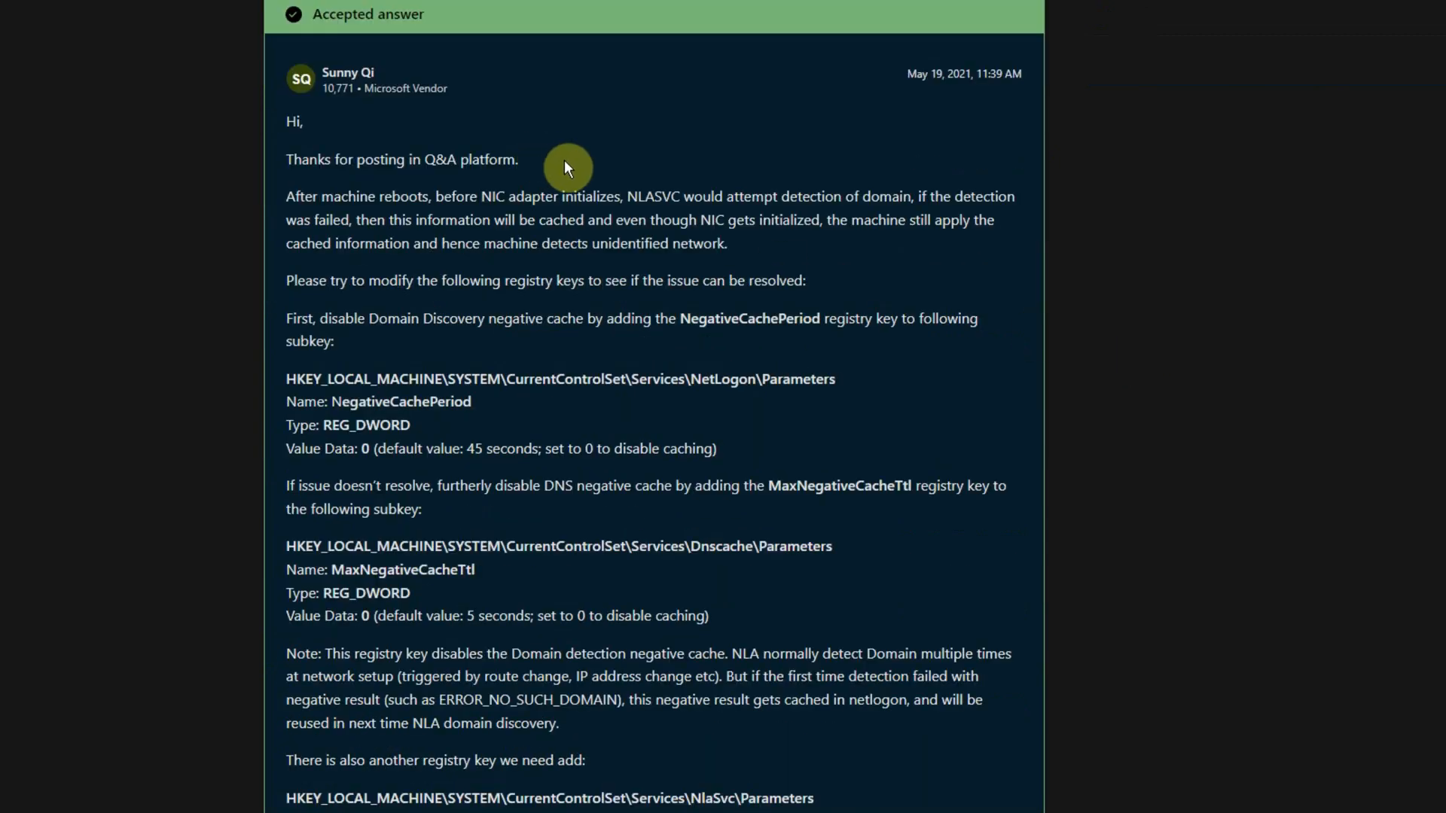
scroll(440, 300, down, 1)
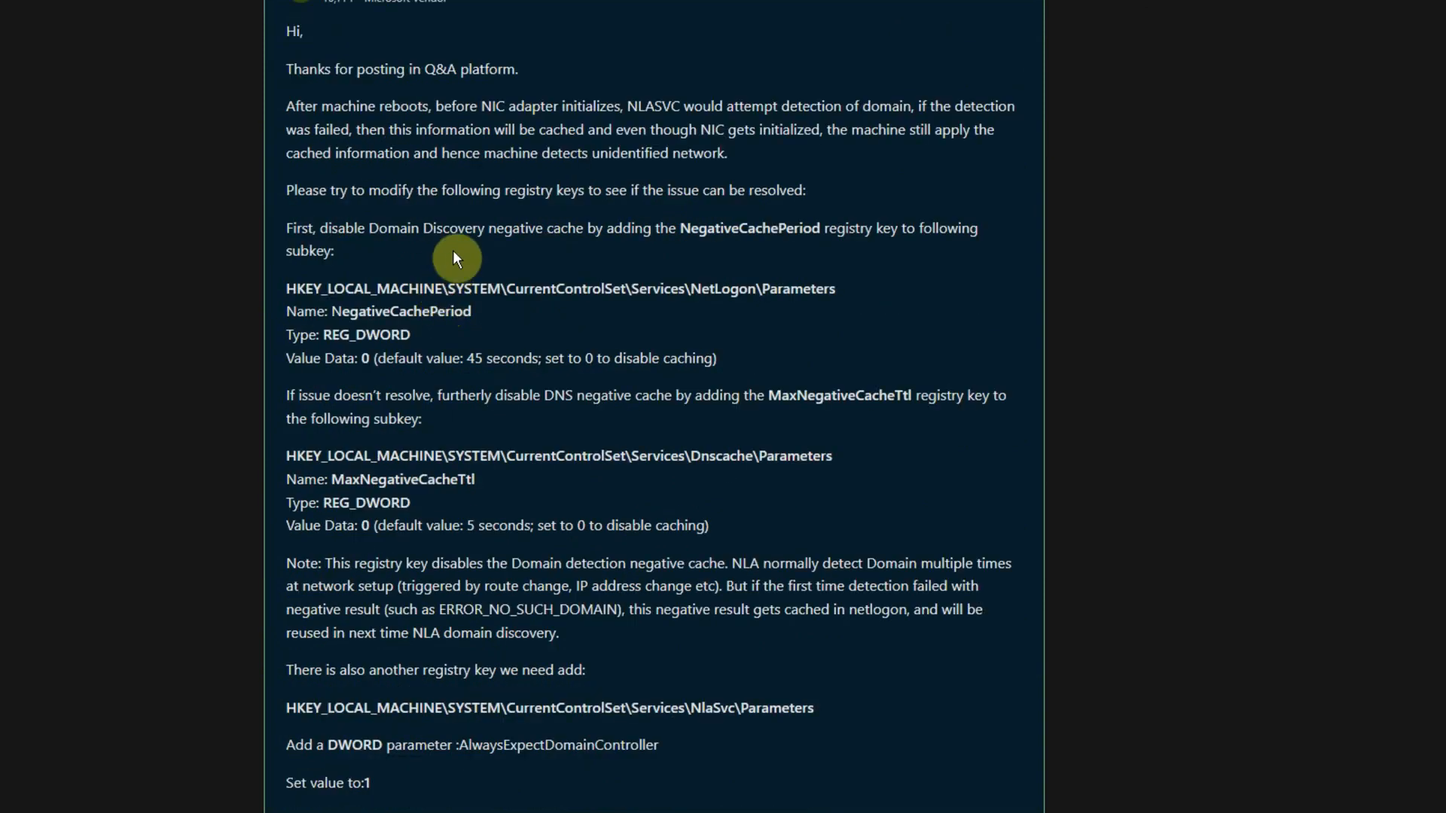
scroll(454, 253, up, 1)
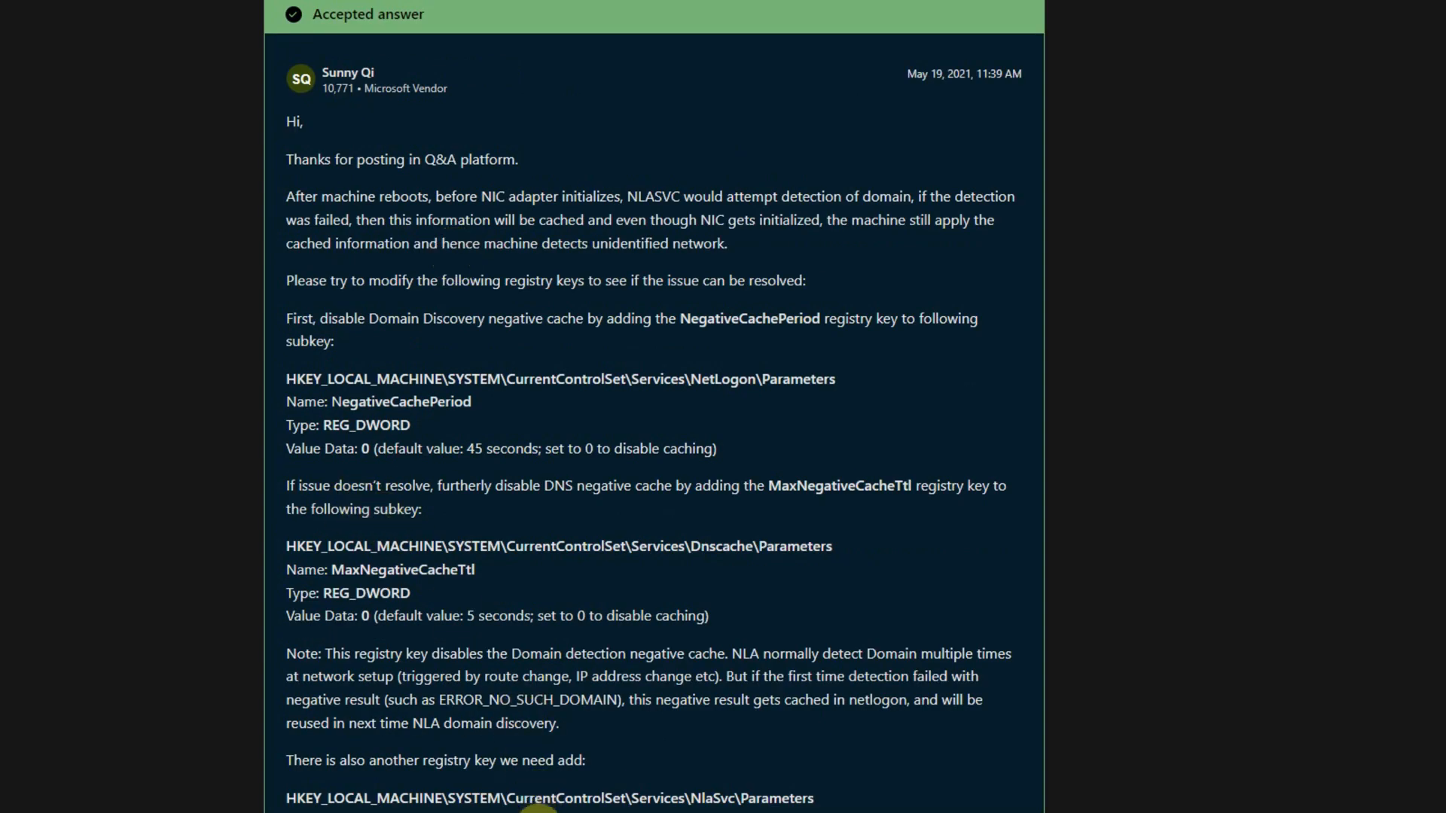
Switch to the Windows 10 virtual machine and open Registry Editor in a maximized window.
mouse_move(552, 812)
mouse_move(613, 812)
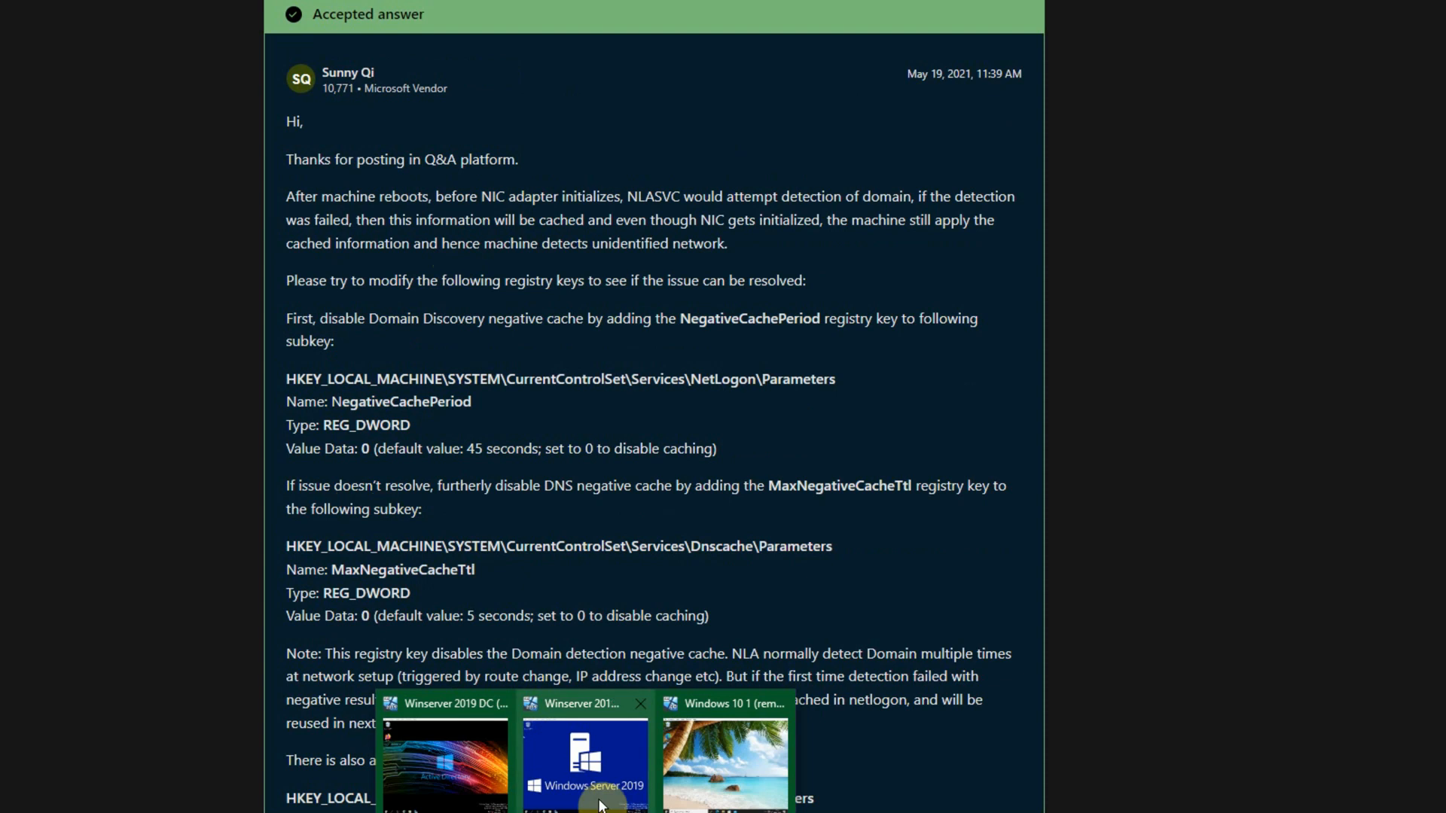
click(708, 761)
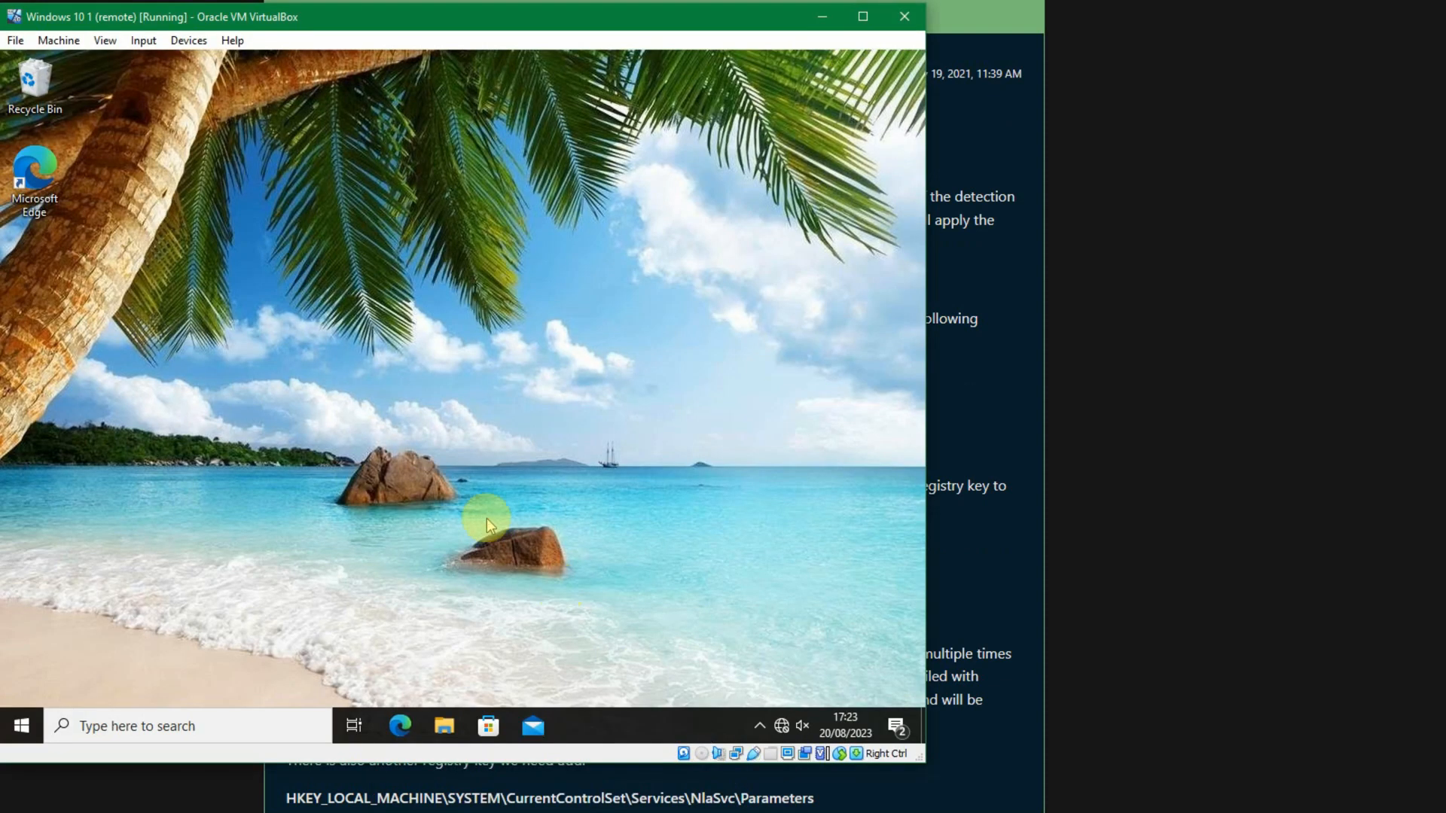
key(super)
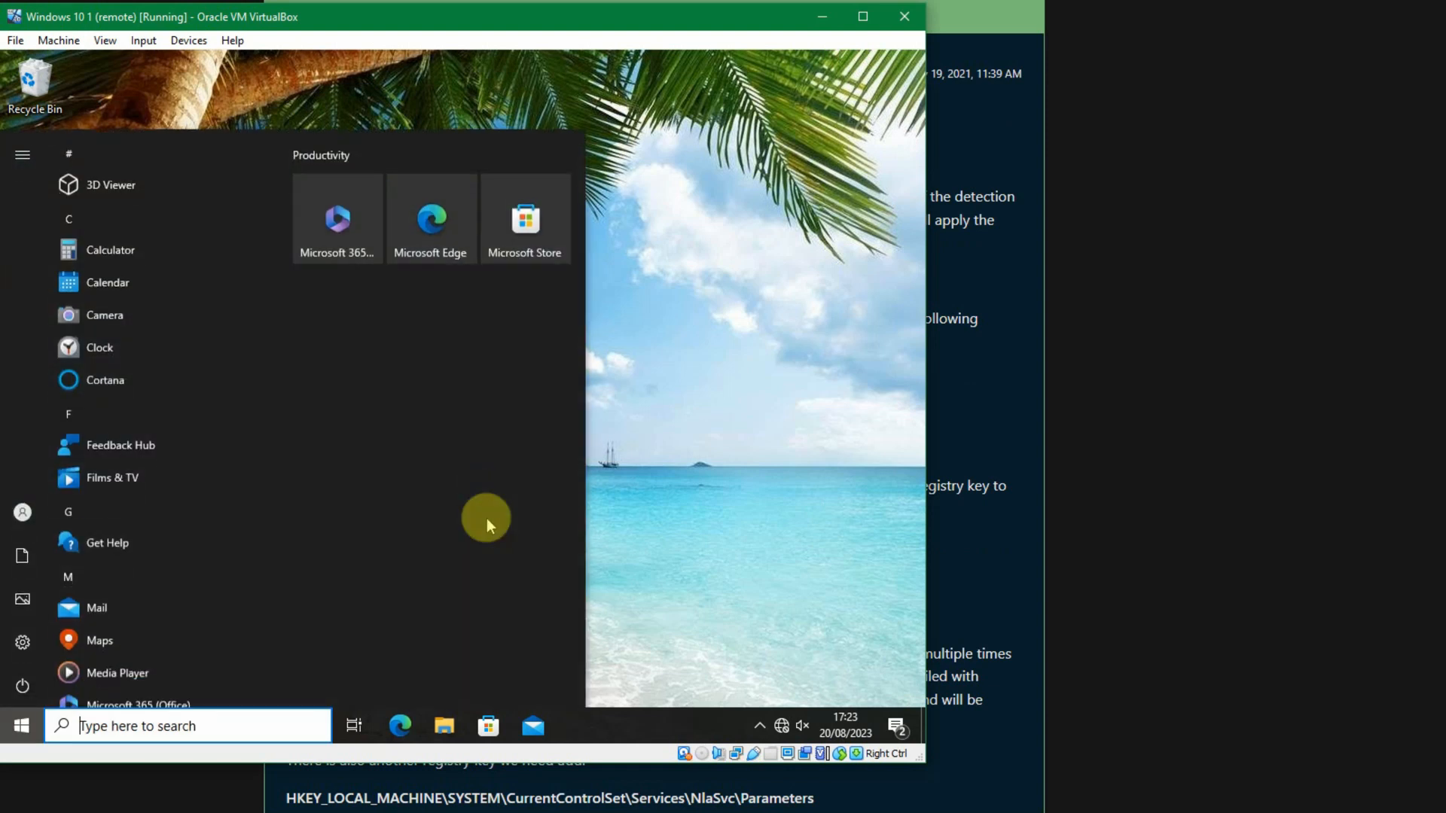
text(rege)
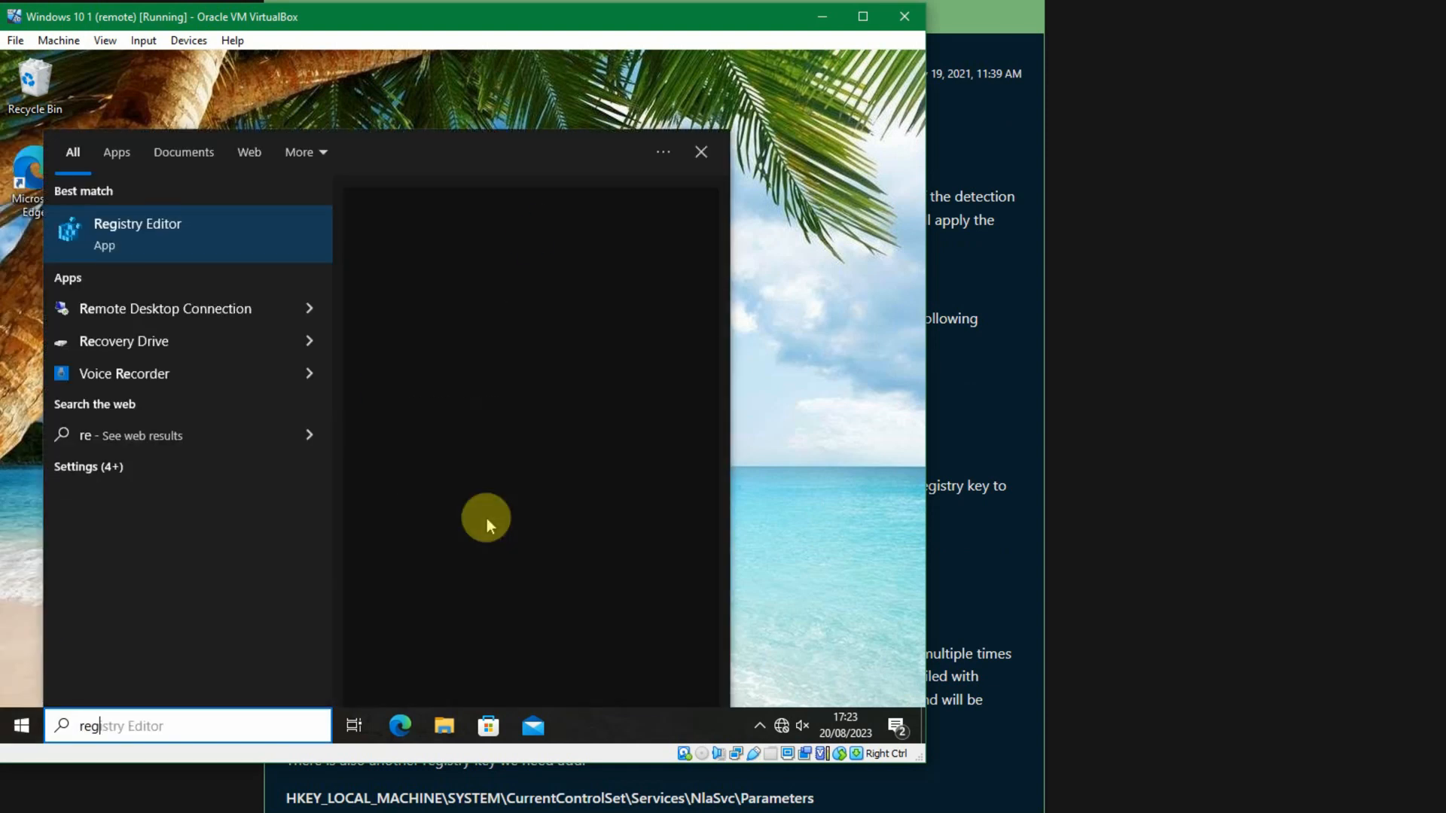
click(241, 233)
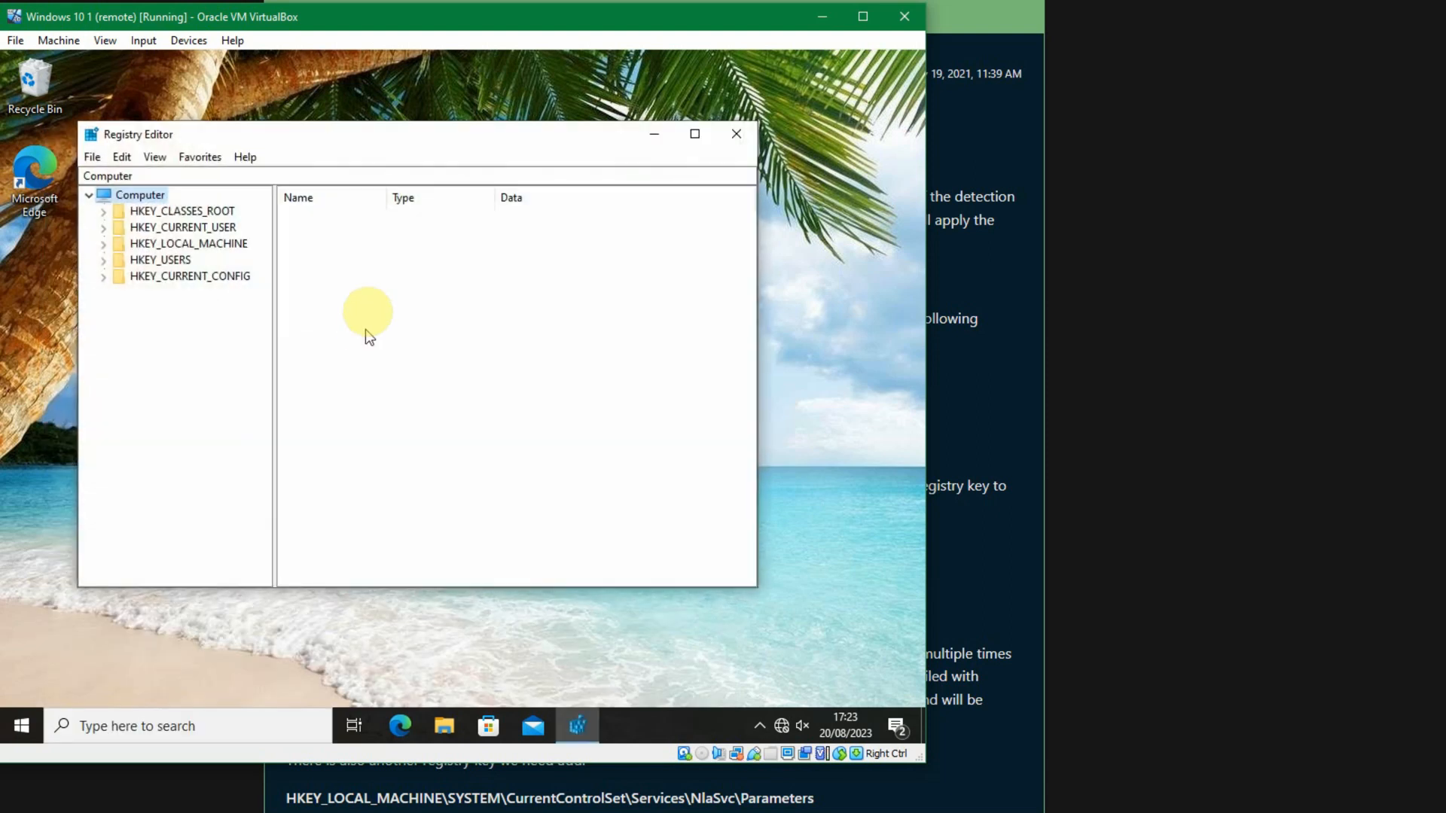
click(695, 134)
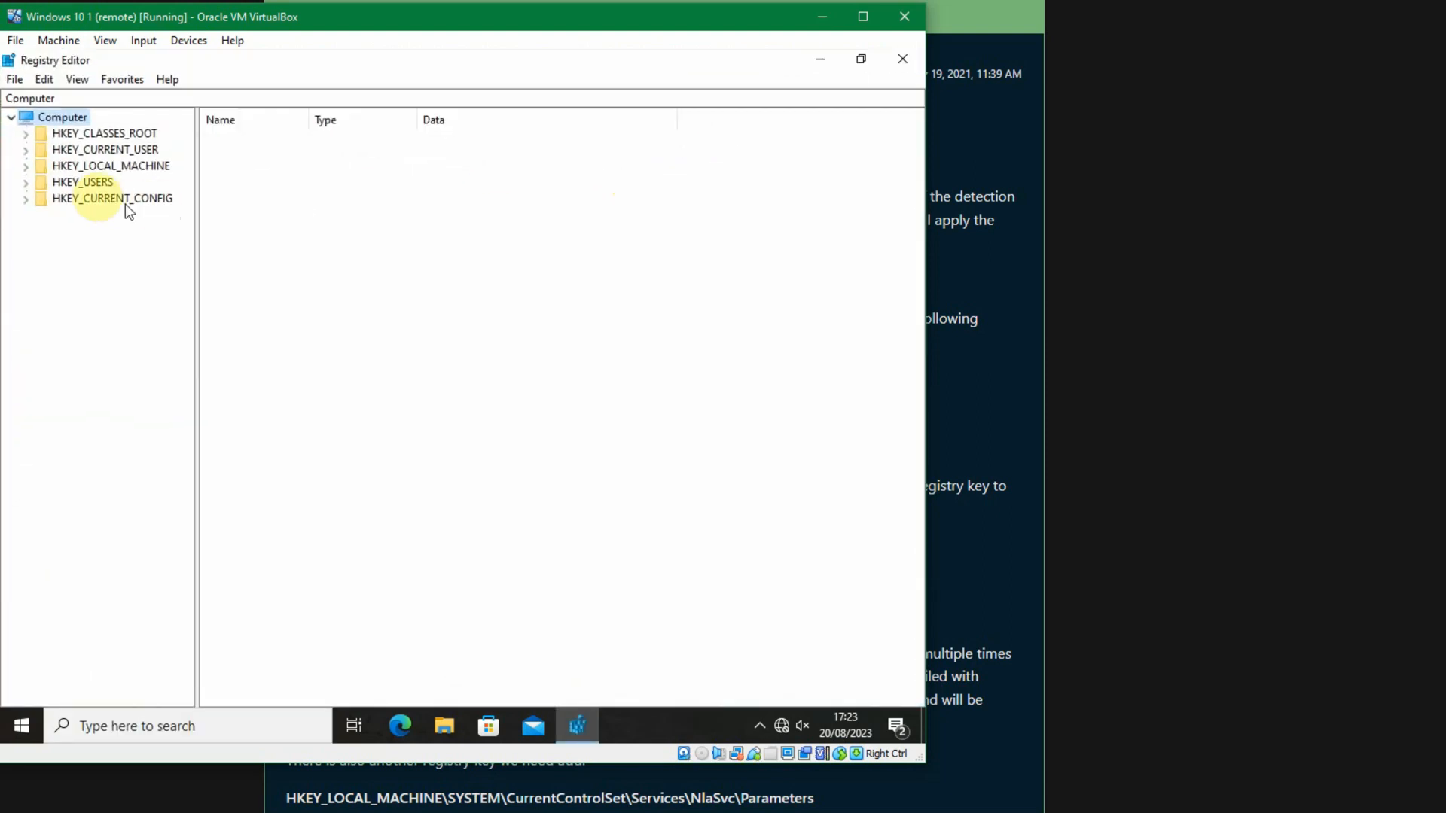
Browse the HKEY_CURRENT_USER, HKEY_LOCAL_MACHINE and HKEY_USERS branches, collapse them, and close Registry Editor before minimizing the Windows 10 machine.
click(26, 134)
click(28, 118)
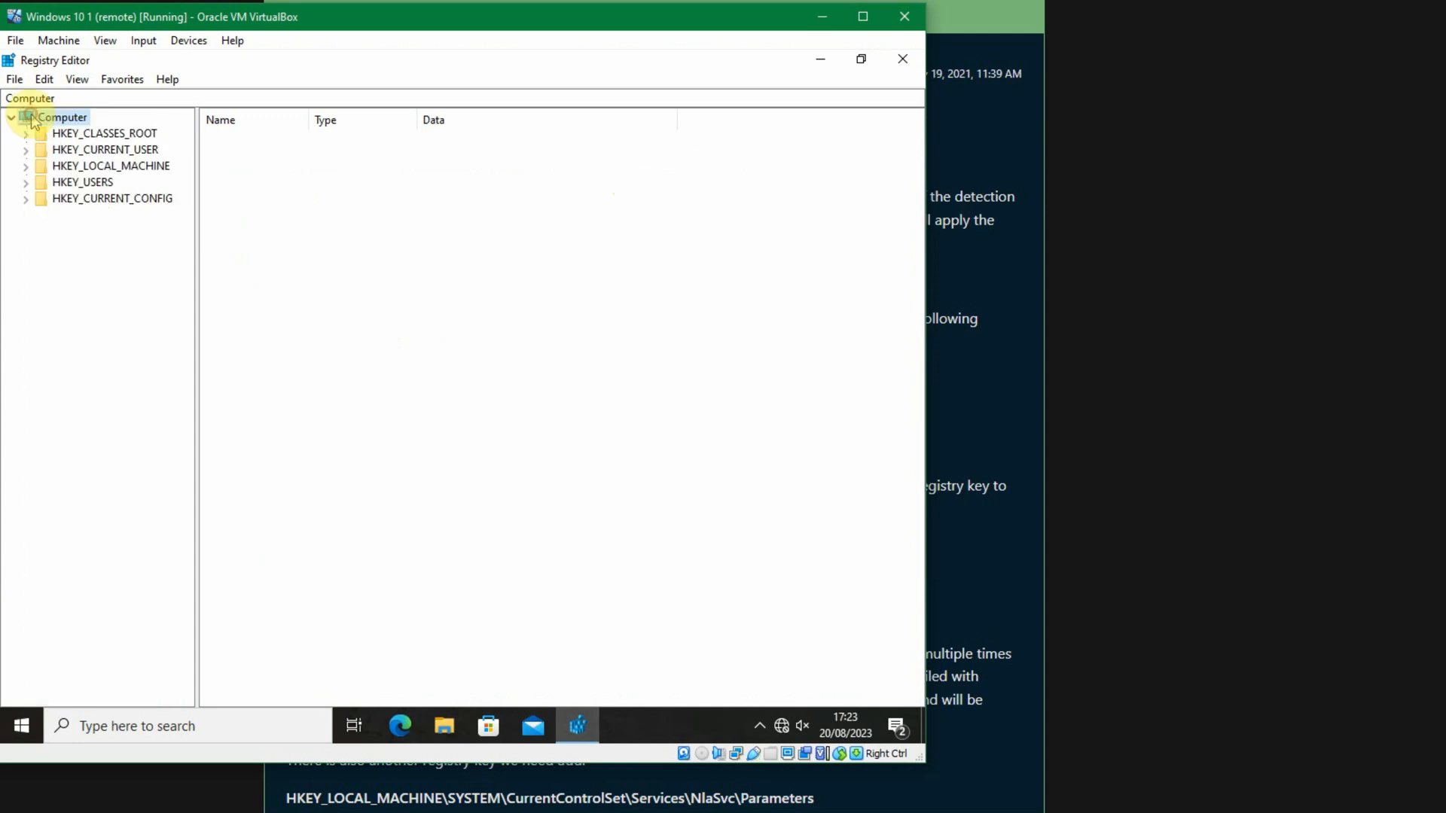
click(26, 166)
click(26, 150)
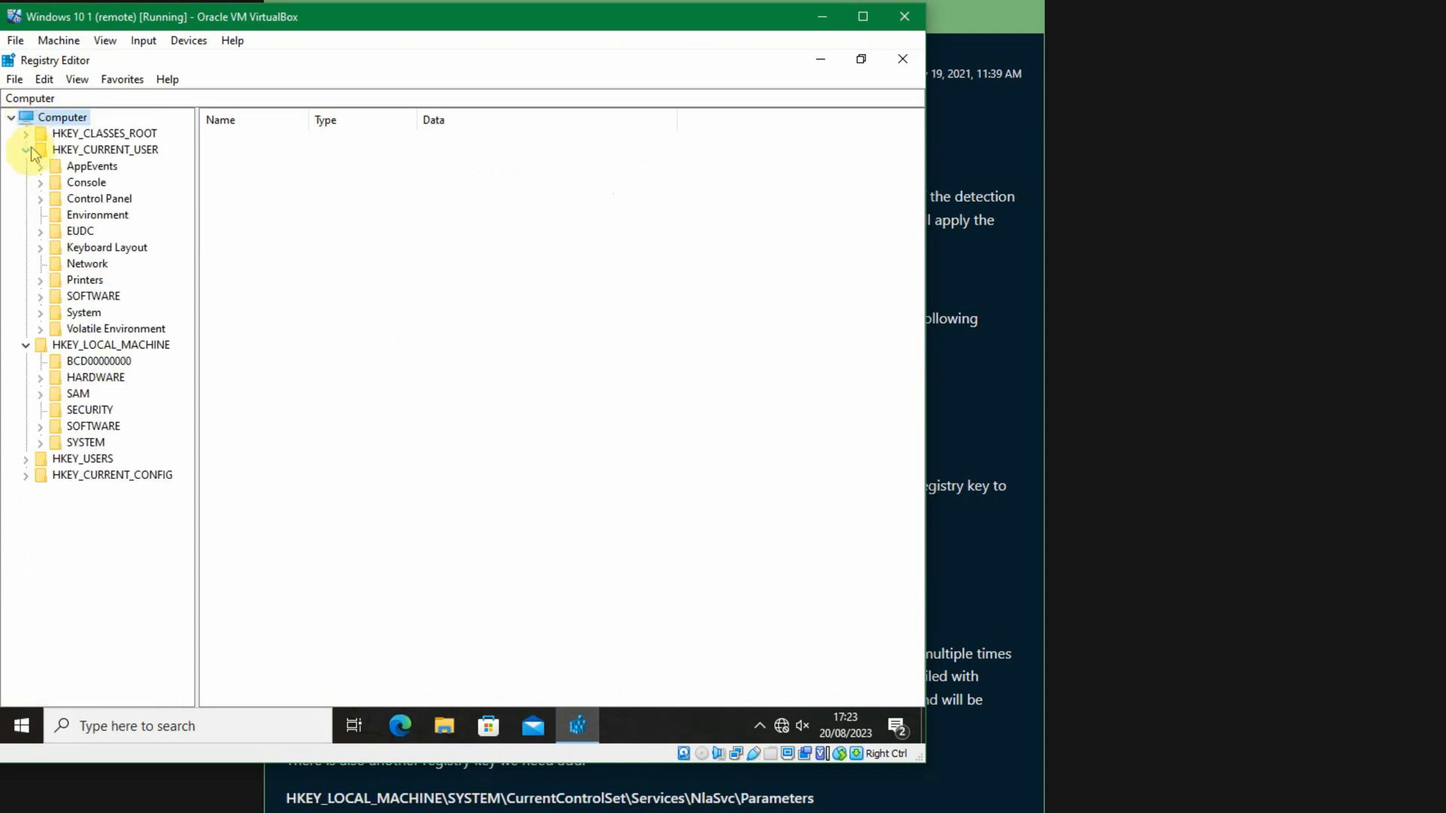
click(26, 458)
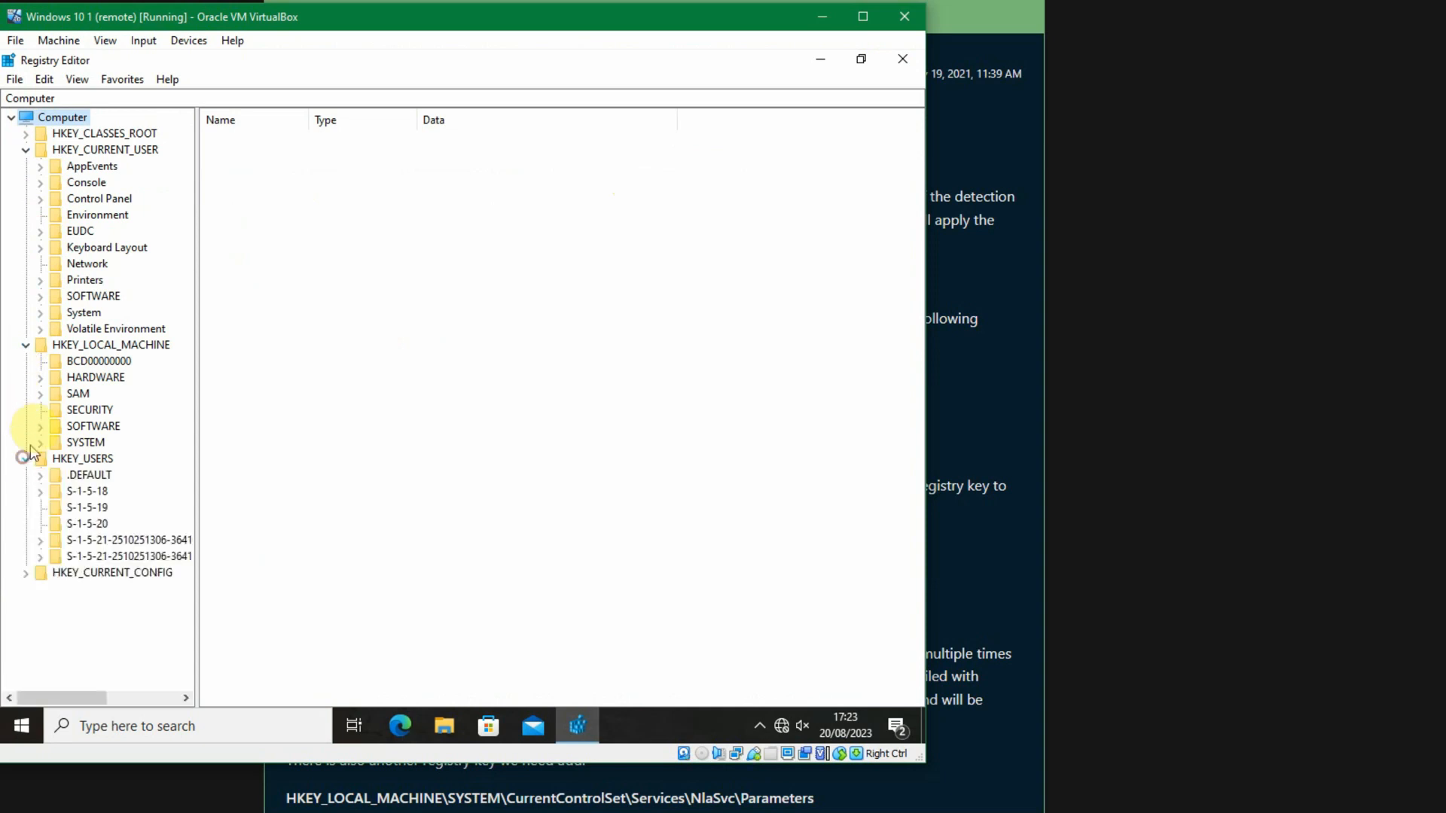
click(36, 501)
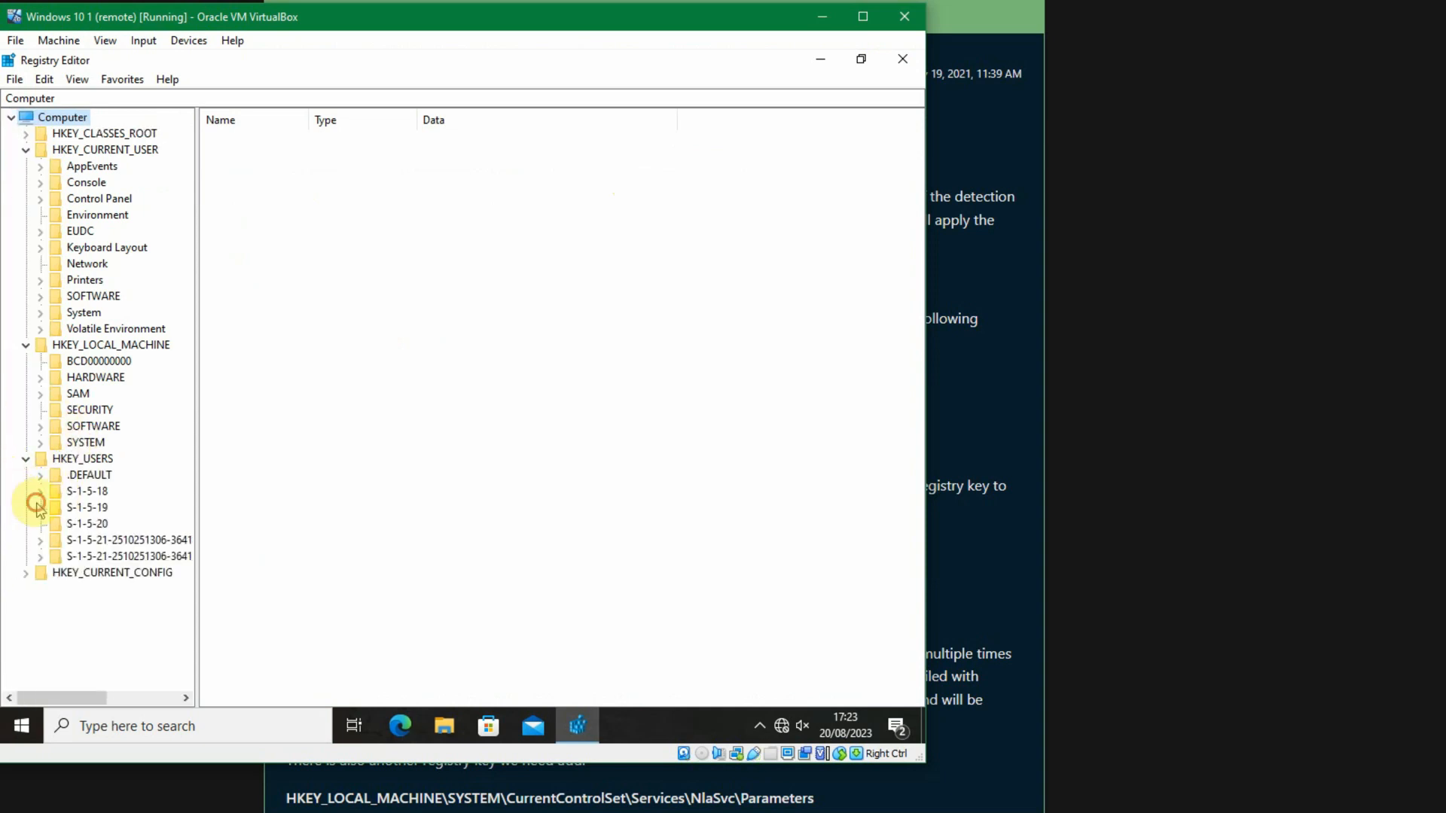
click(40, 491)
scroll(58, 409, down, 1)
scroll(59, 409, up, 1)
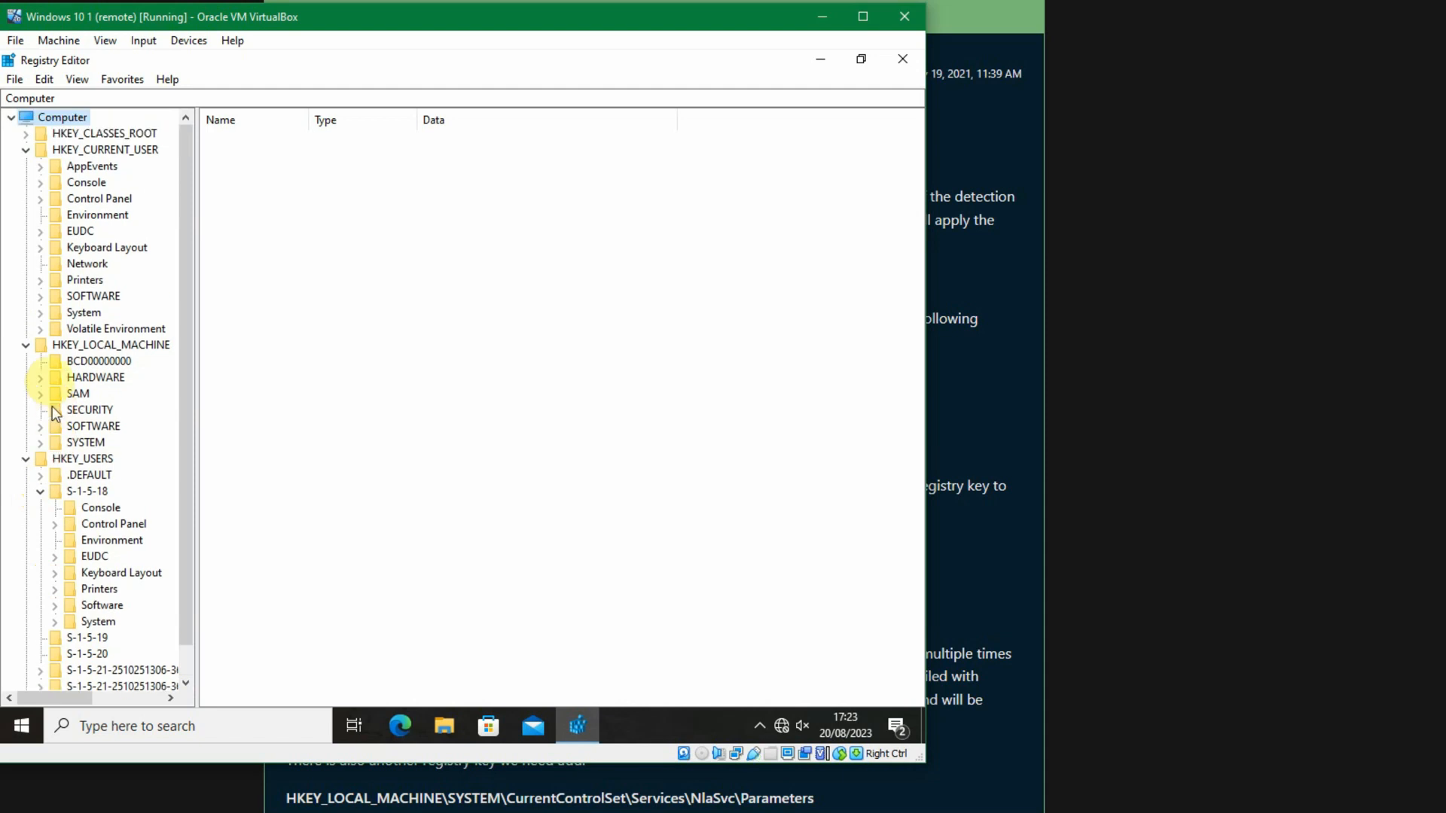
click(25, 458)
click(26, 345)
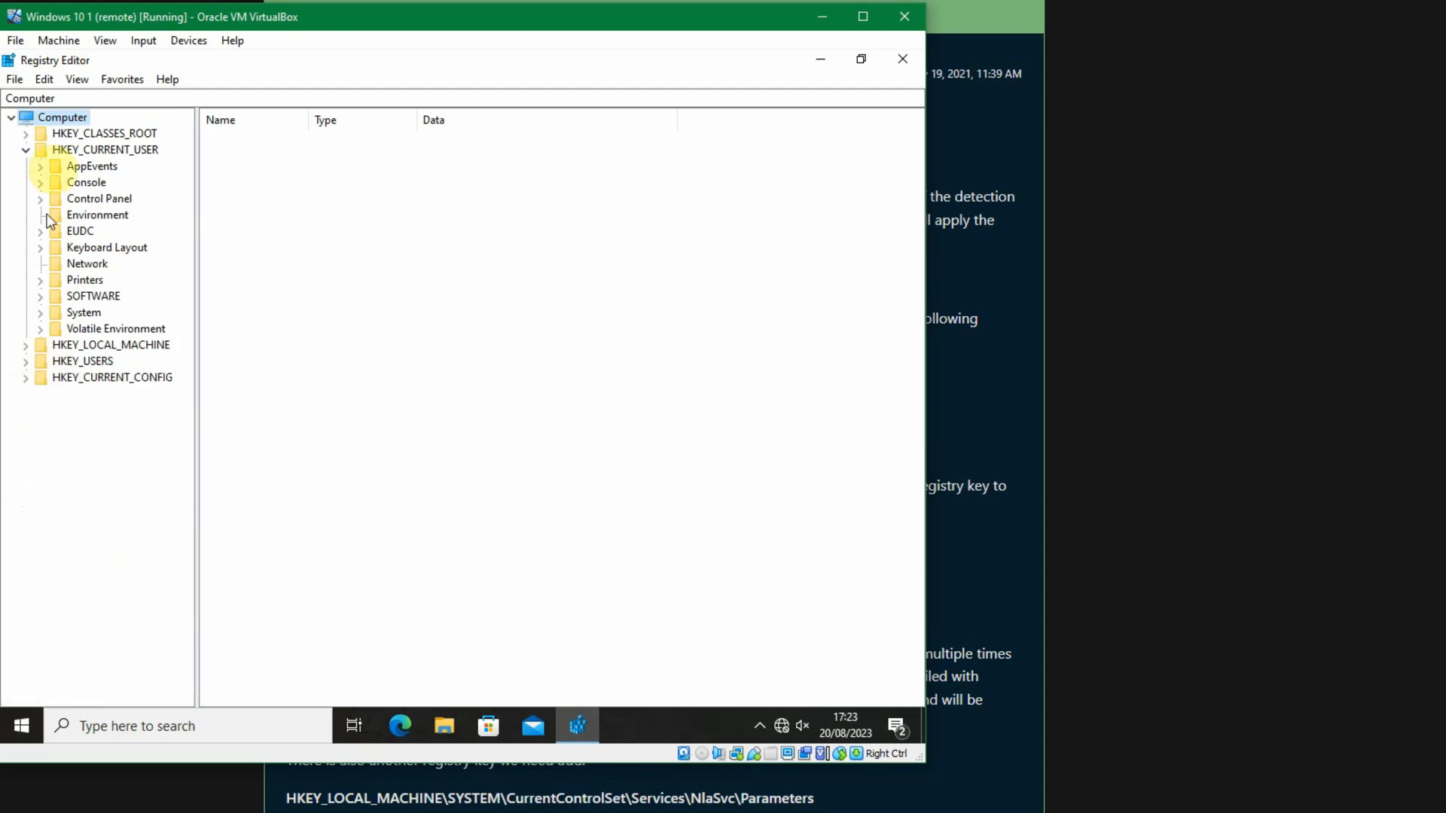
click(27, 150)
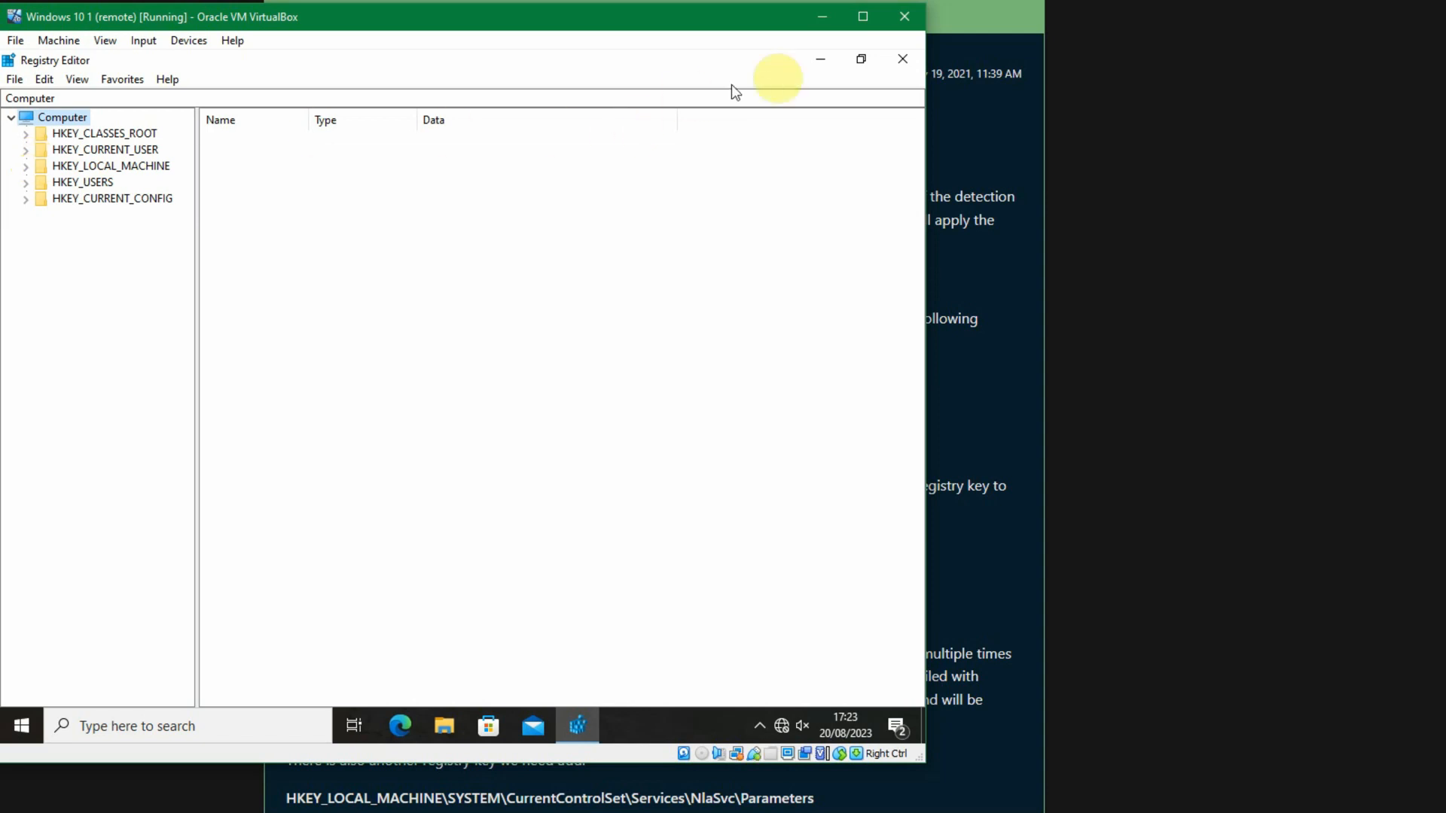
click(903, 60)
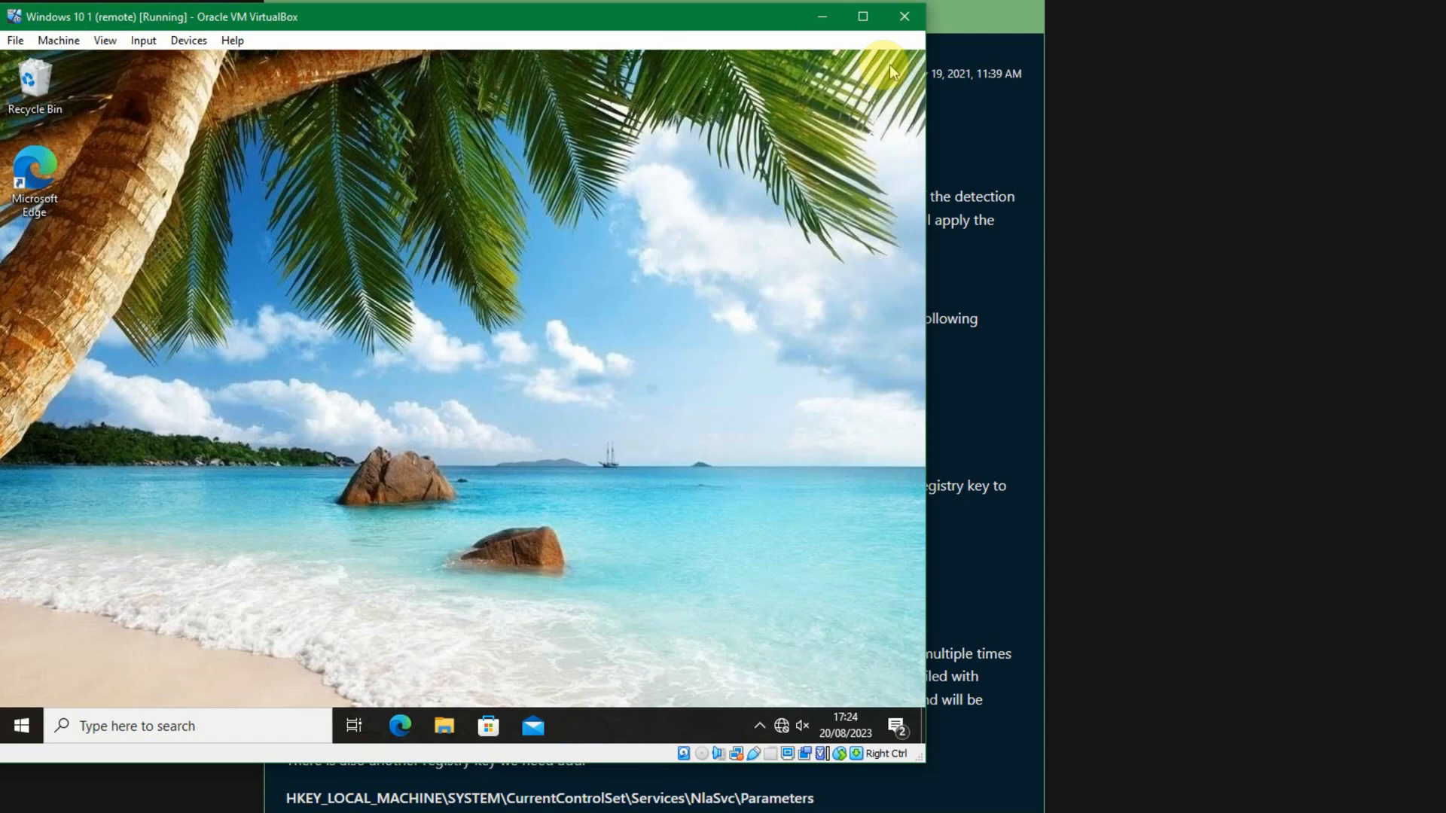
click(823, 16)
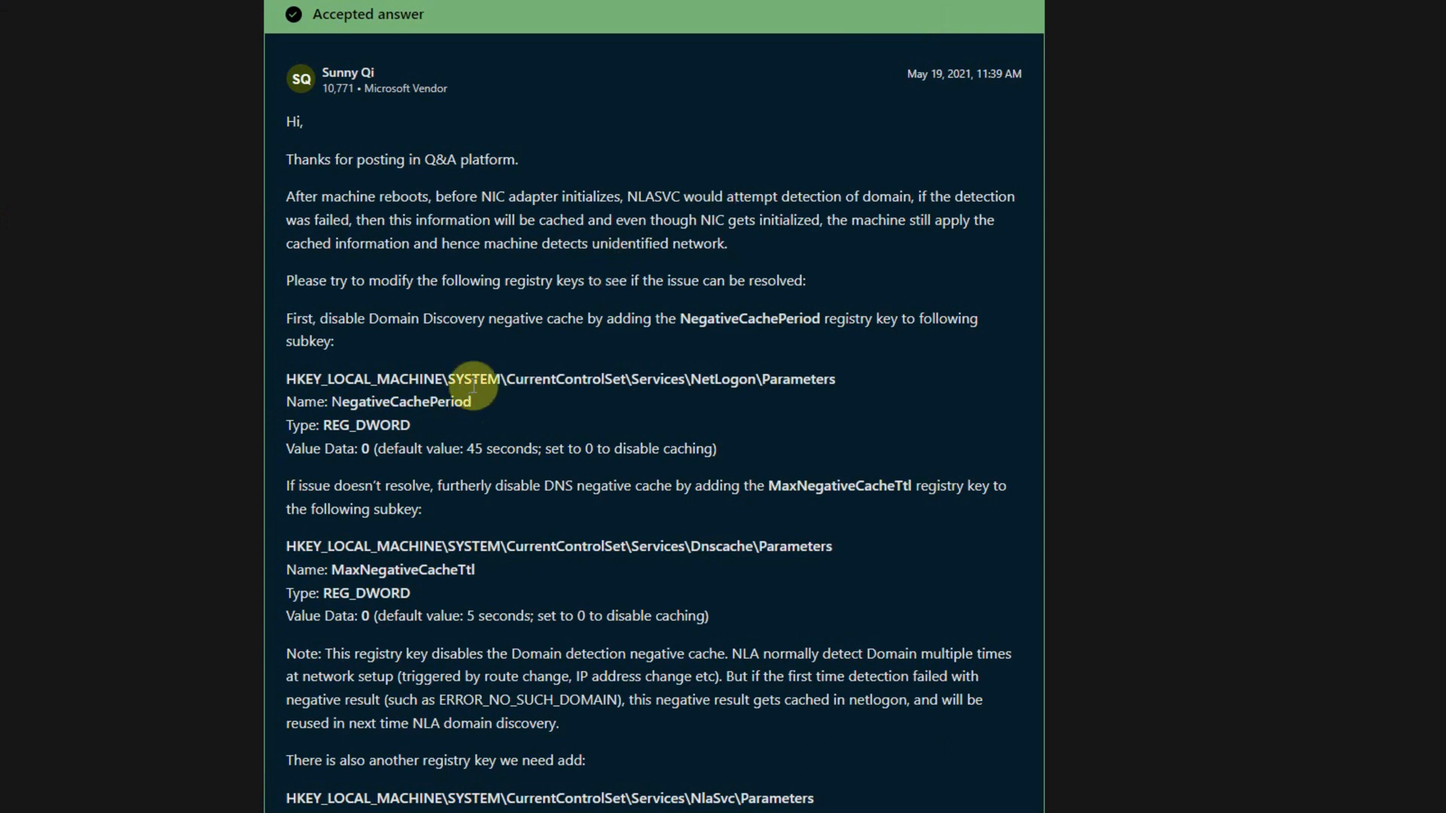
Review the accepted answer in the browser for the NetLogon, Dnscache and NlaSvc Parameters subkeys and the values each one needs.
scroll(486, 377, down, 1)
scroll(486, 377, down, 1)
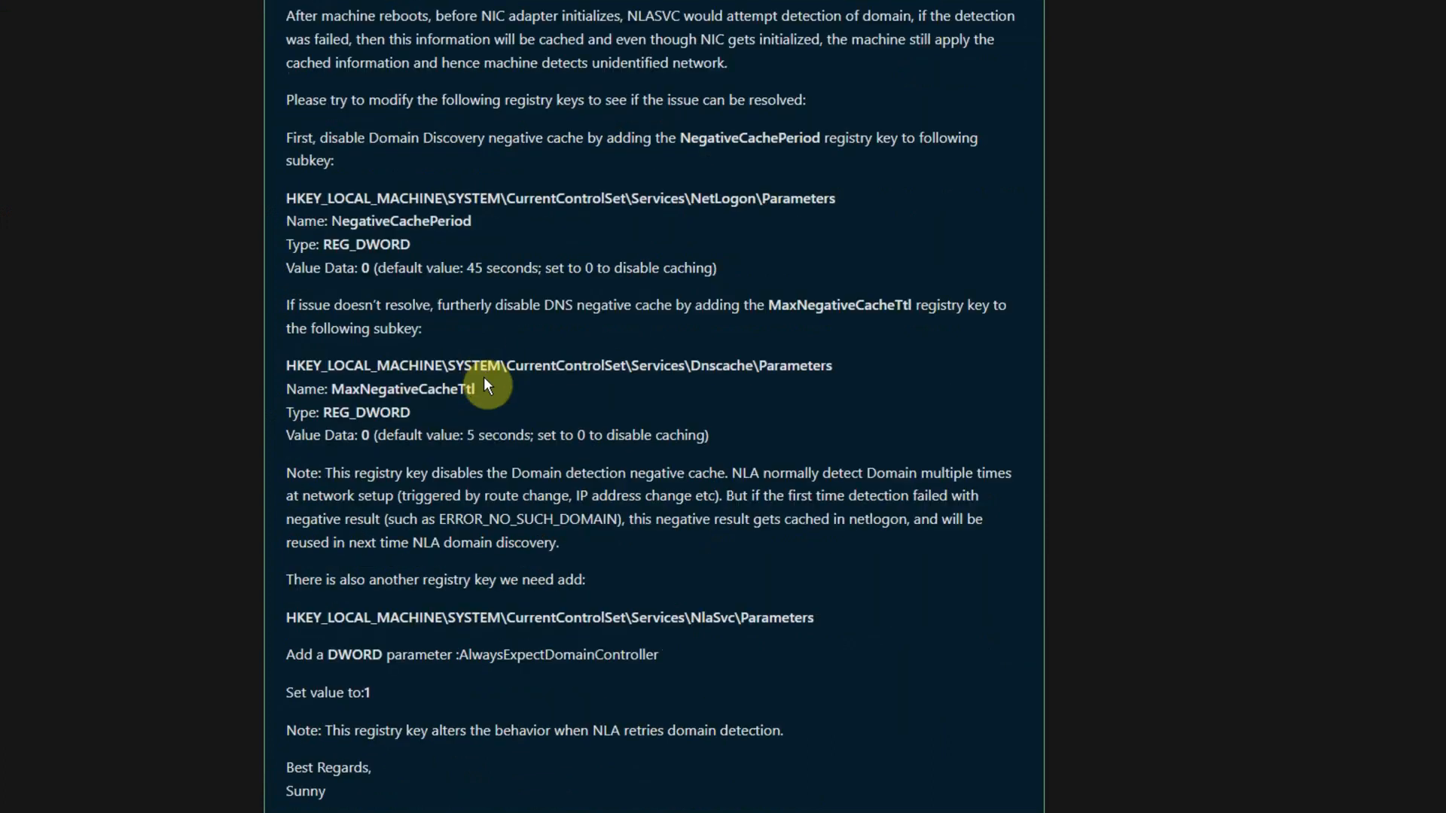
scroll(484, 384, down, 1)
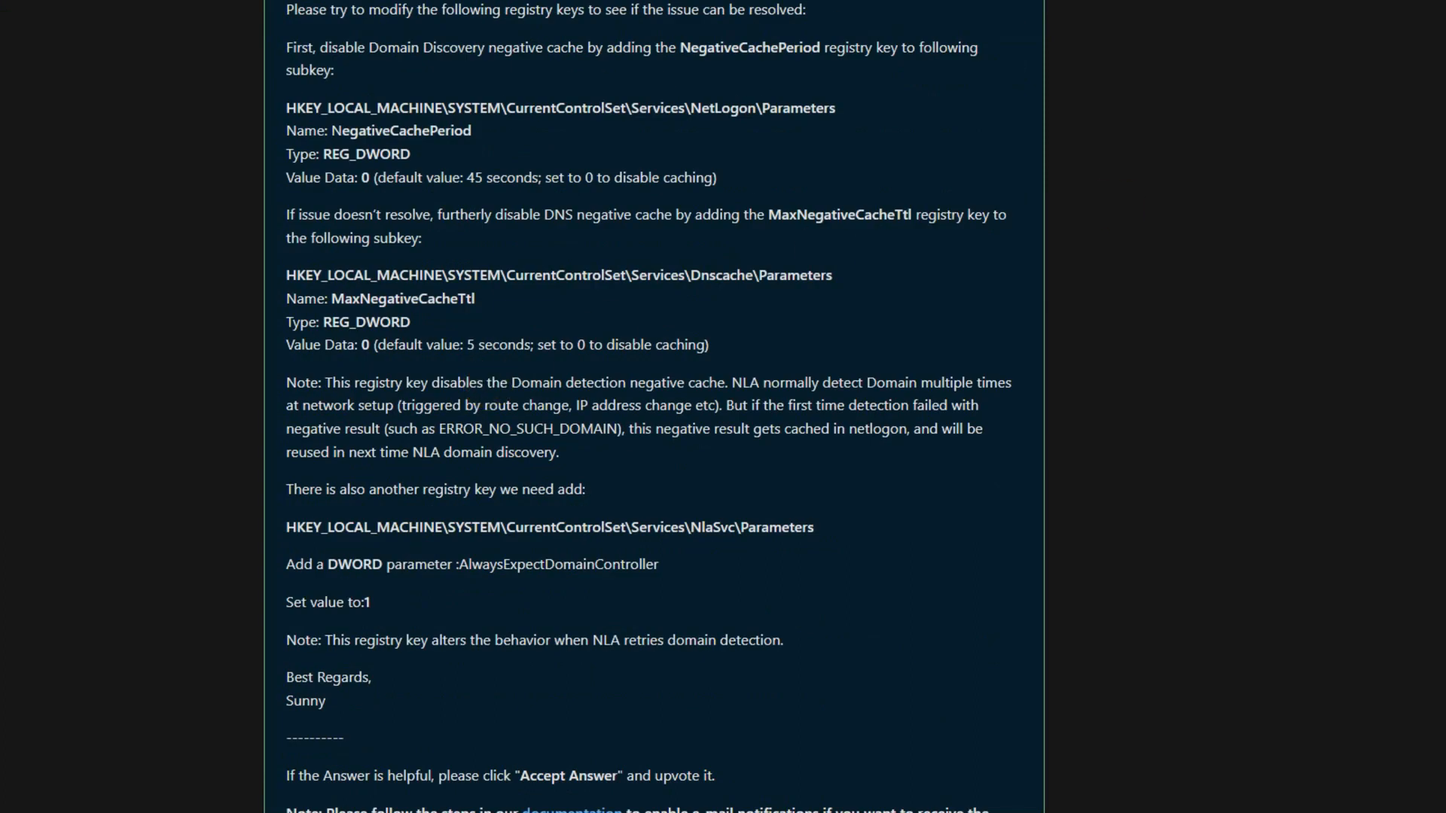
scroll(654, 406, down, 1)
scroll(653, 406, up, 1)
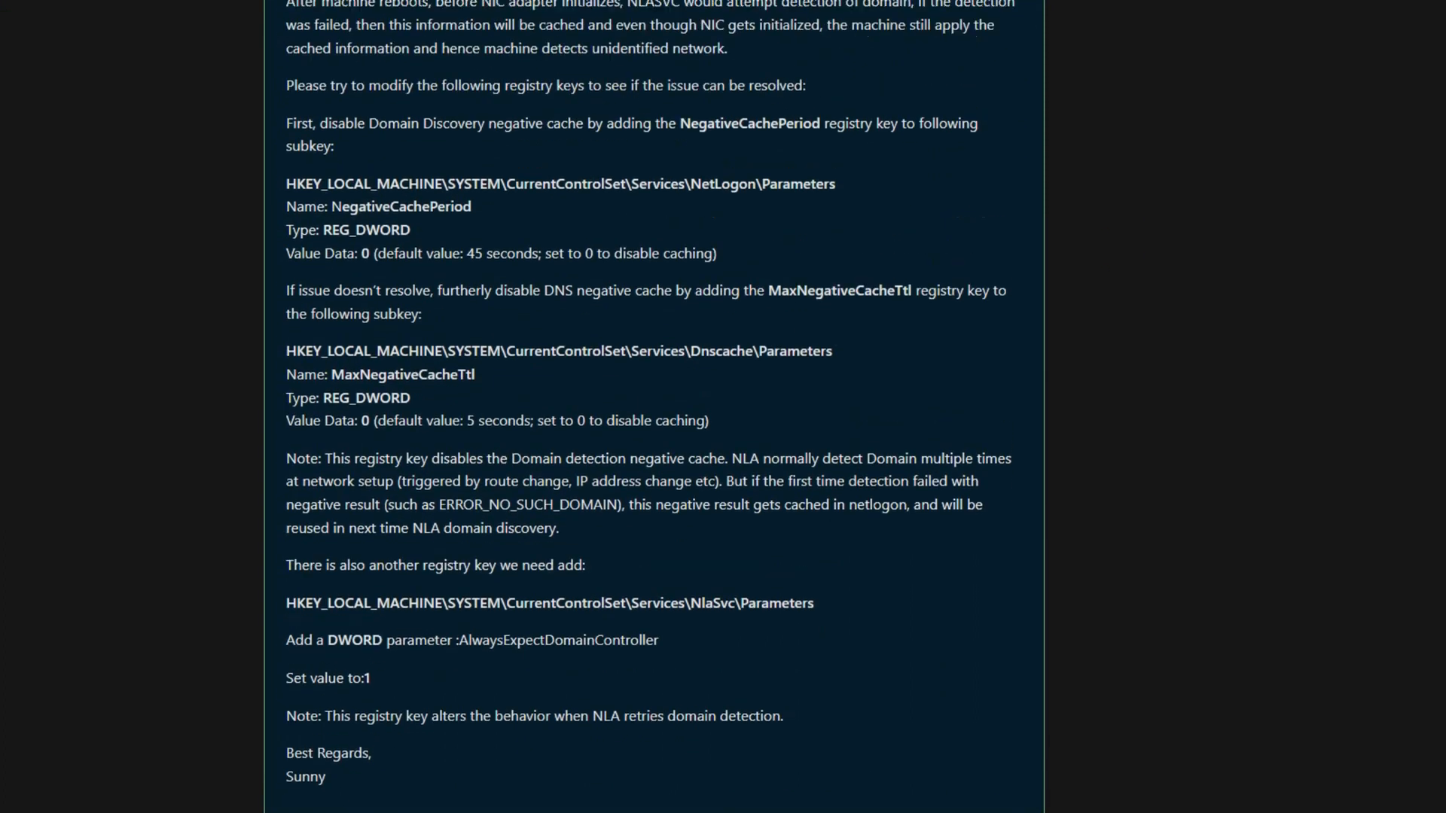
scroll(653, 407, down, 2)
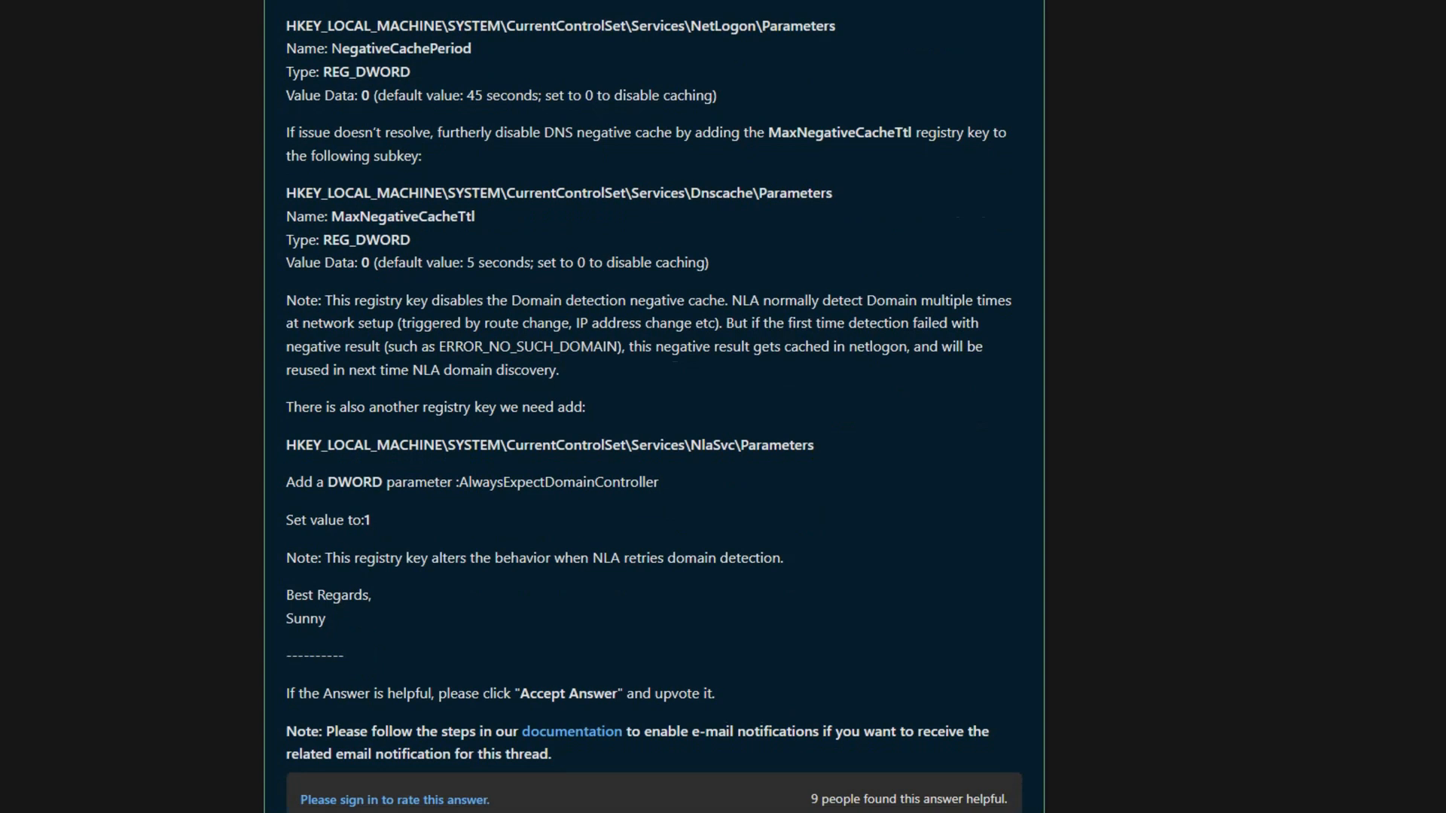
scroll(654, 406, down, 1)
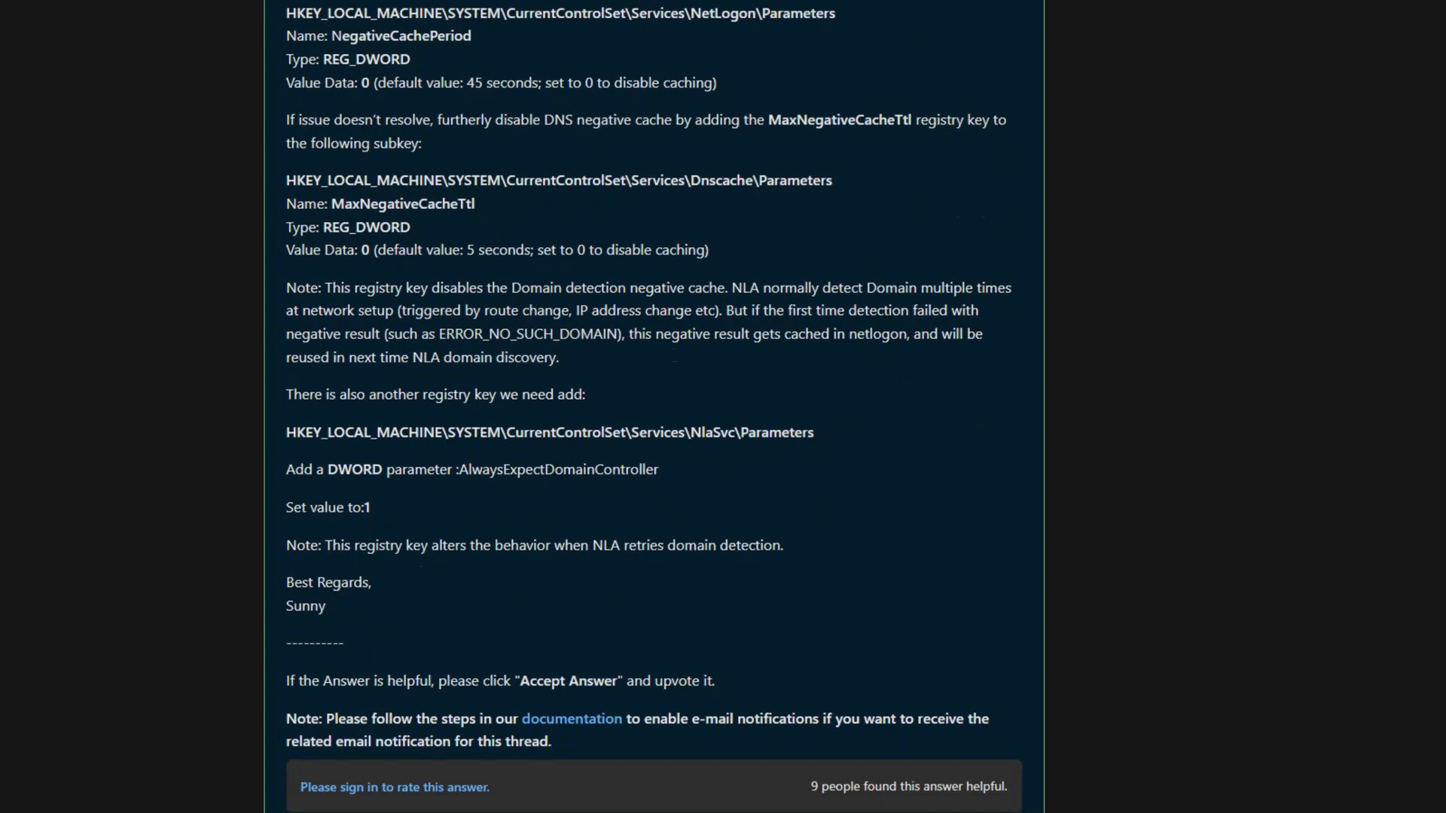
triple_click(319, 9)
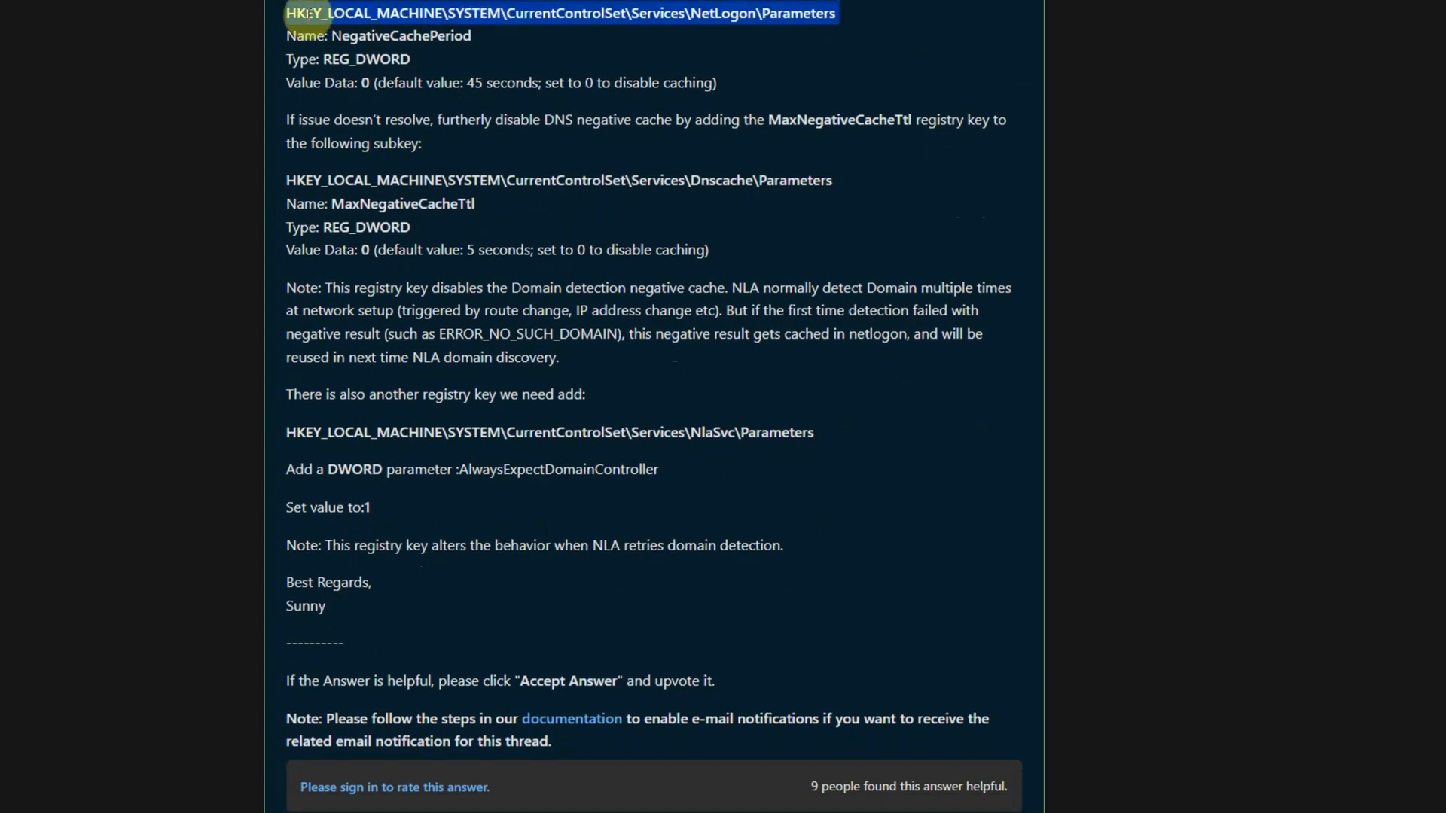
triple_click(326, 178)
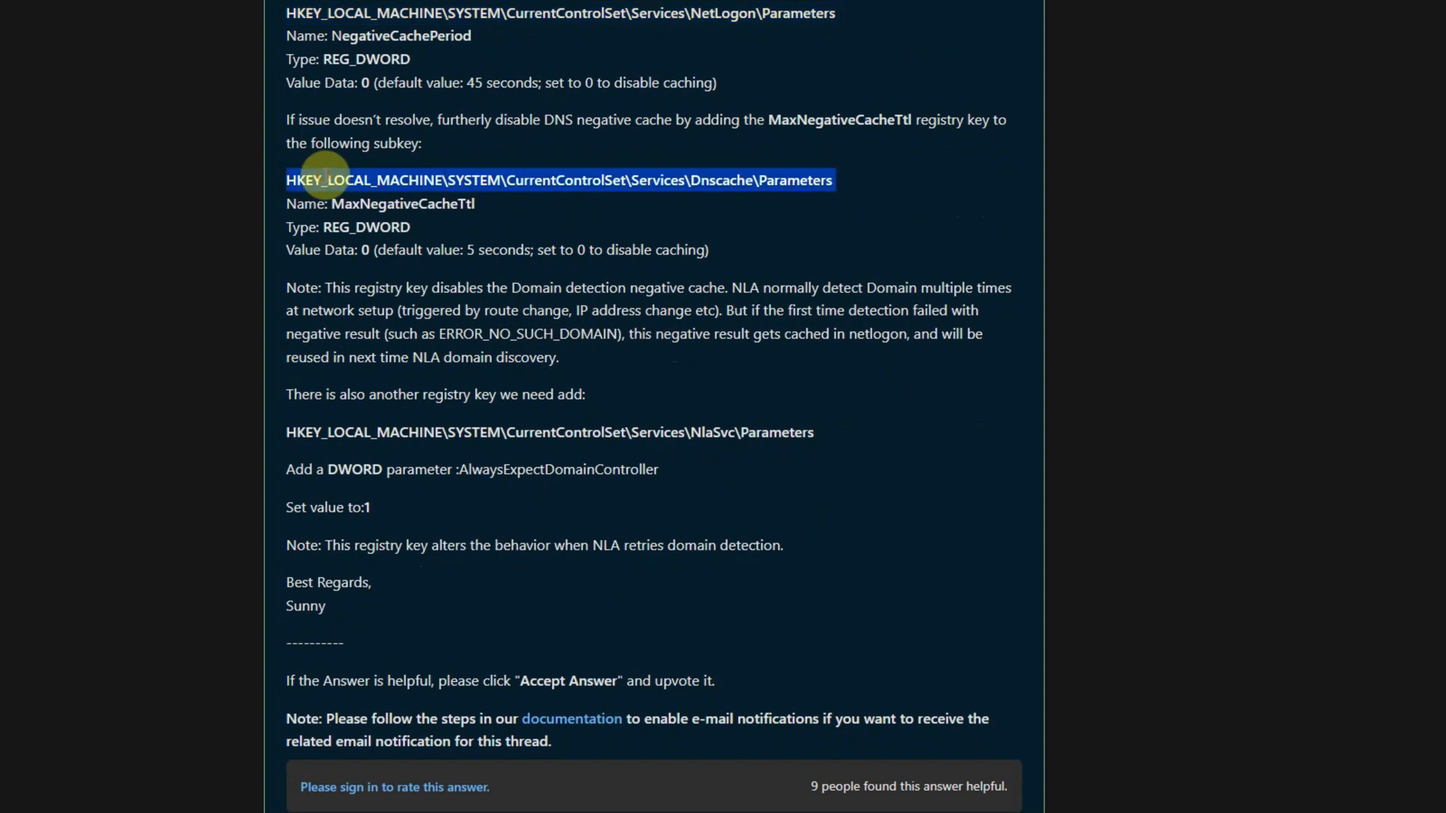
triple_click(329, 427)
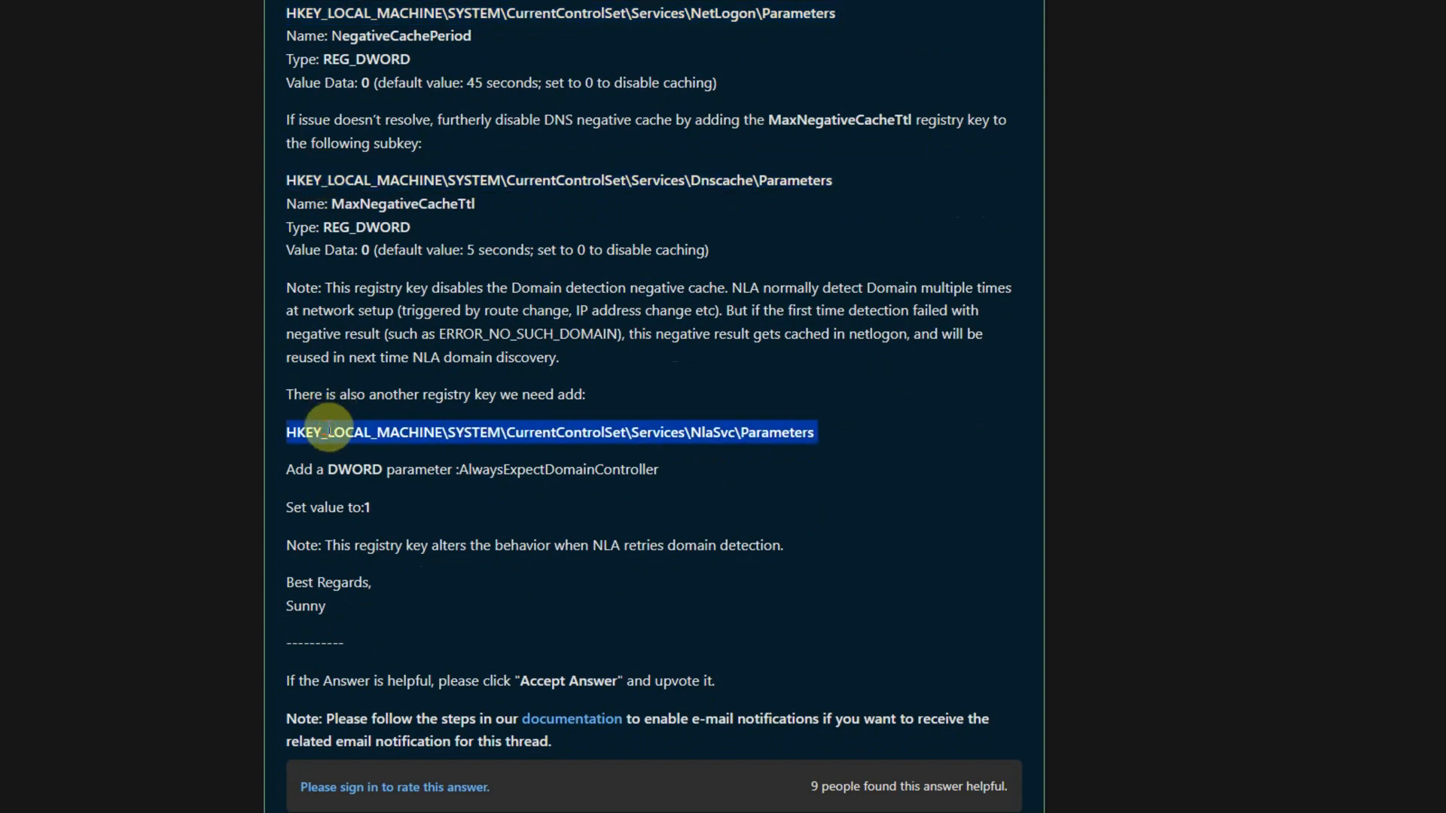
click(376, 72)
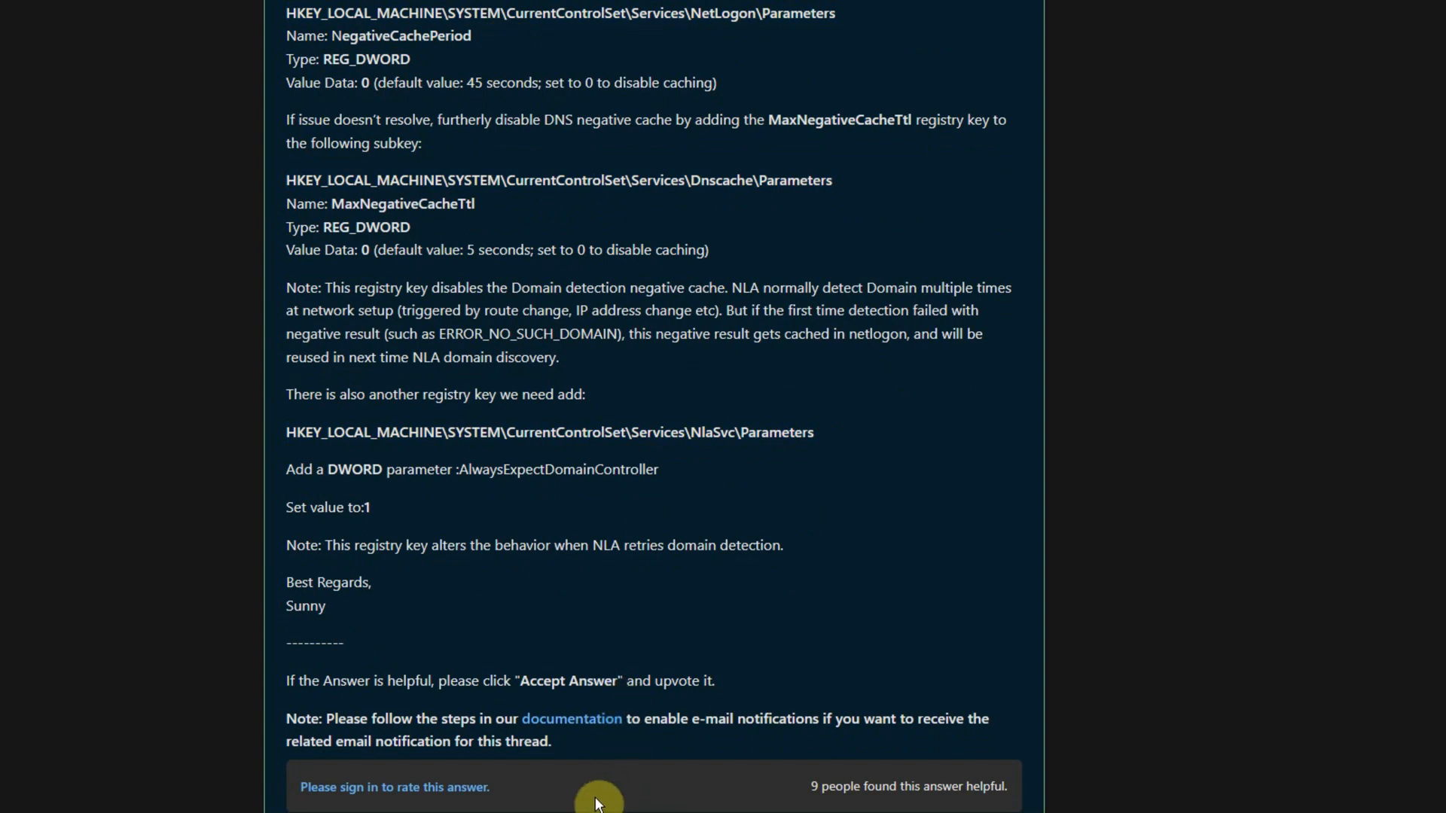
Switch to the Winserver 2019 DC machine and open Registry Editor with elevated rights, maximized and with a wider key tree.
mouse_move(588, 809)
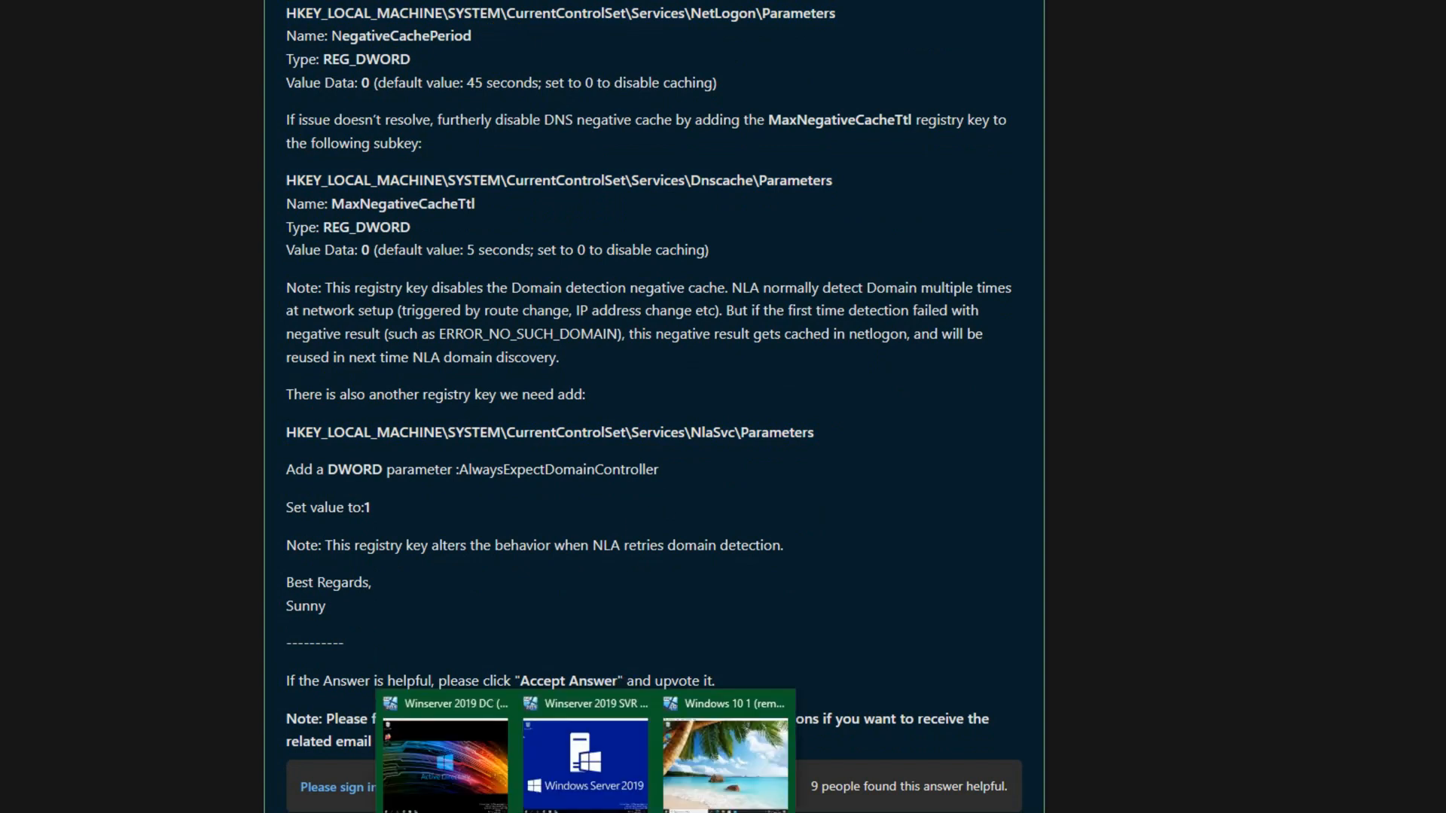
click(459, 770)
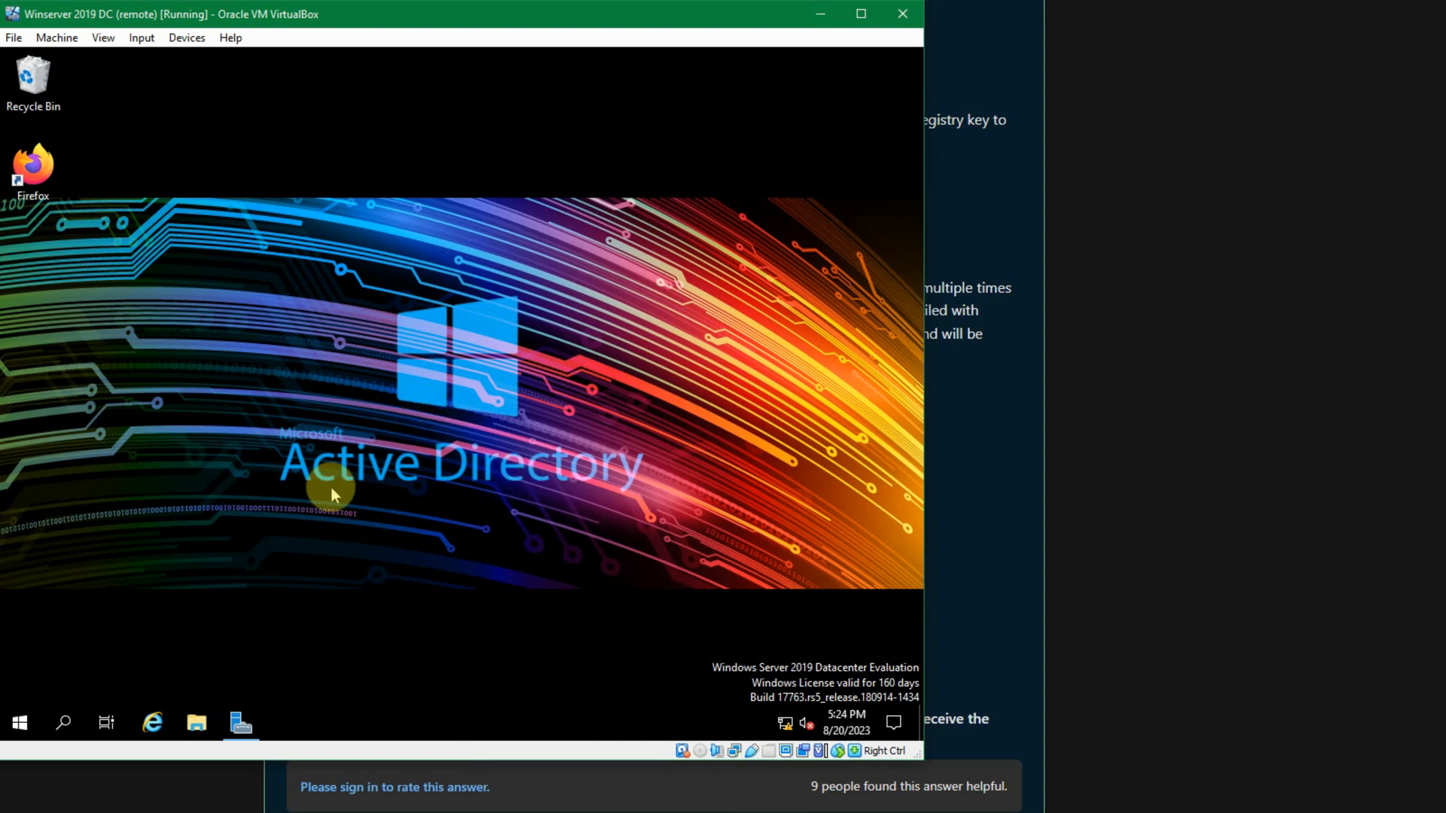
key(super)
text(regis)
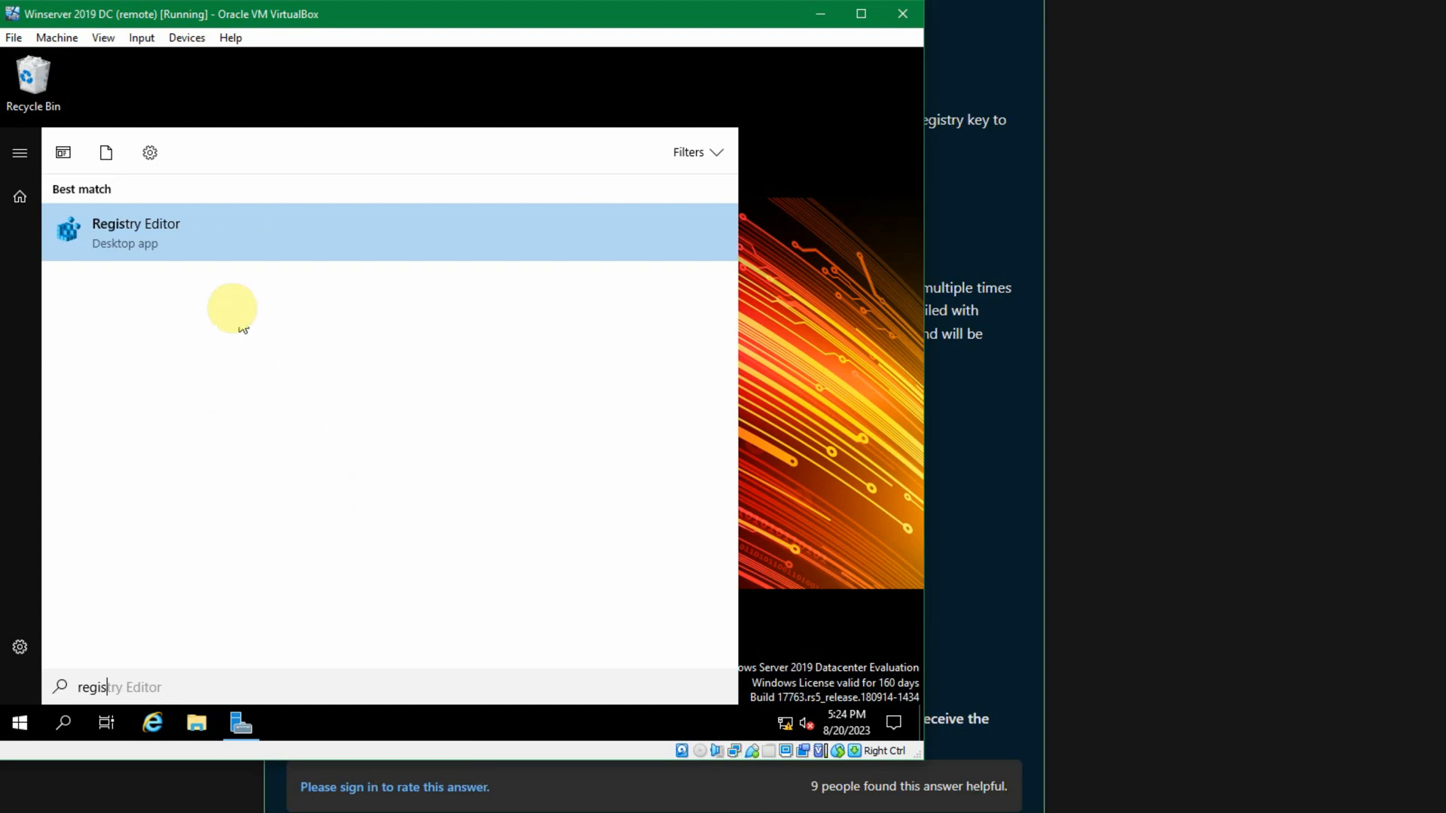
click(160, 225)
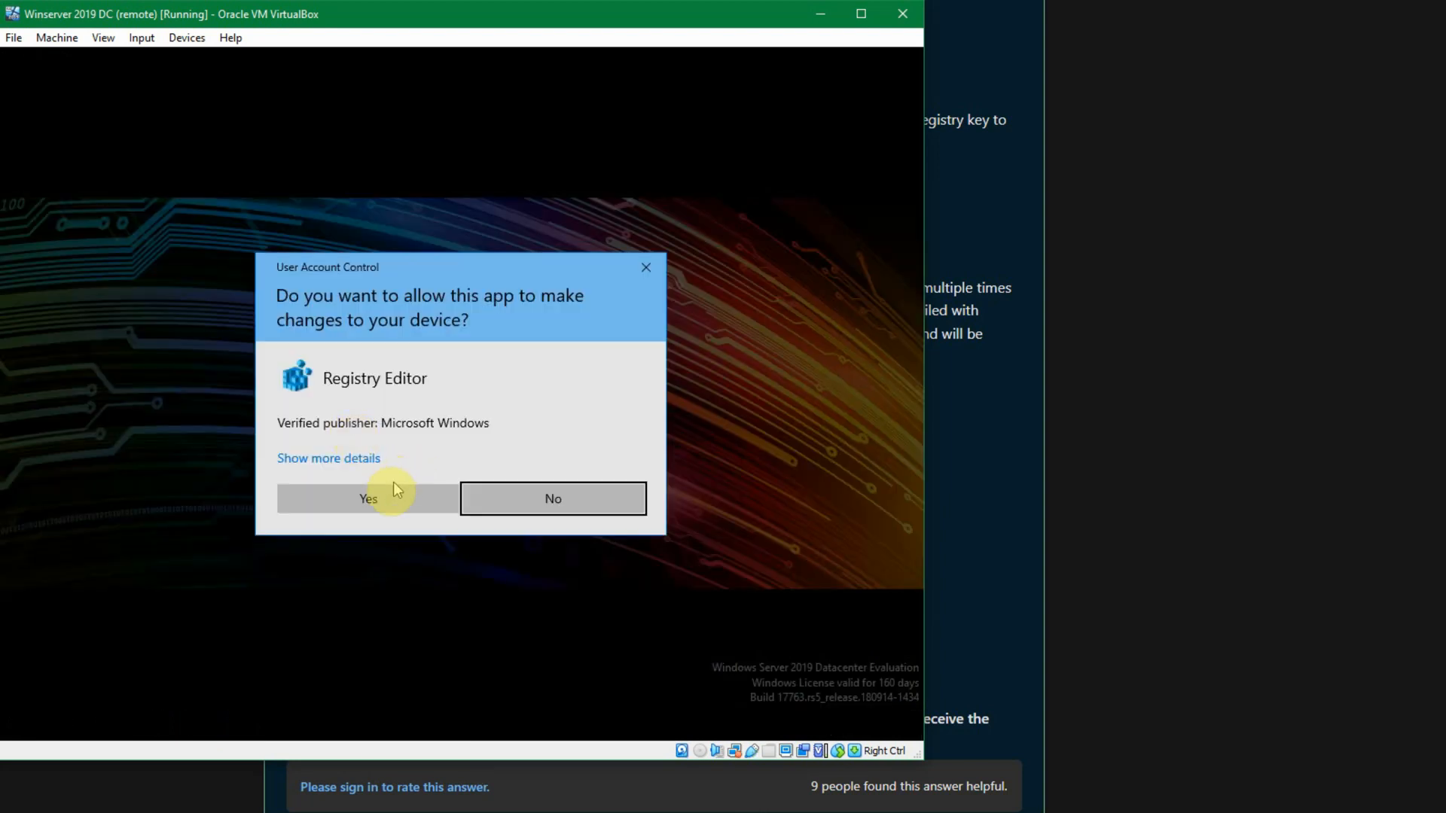
click(392, 494)
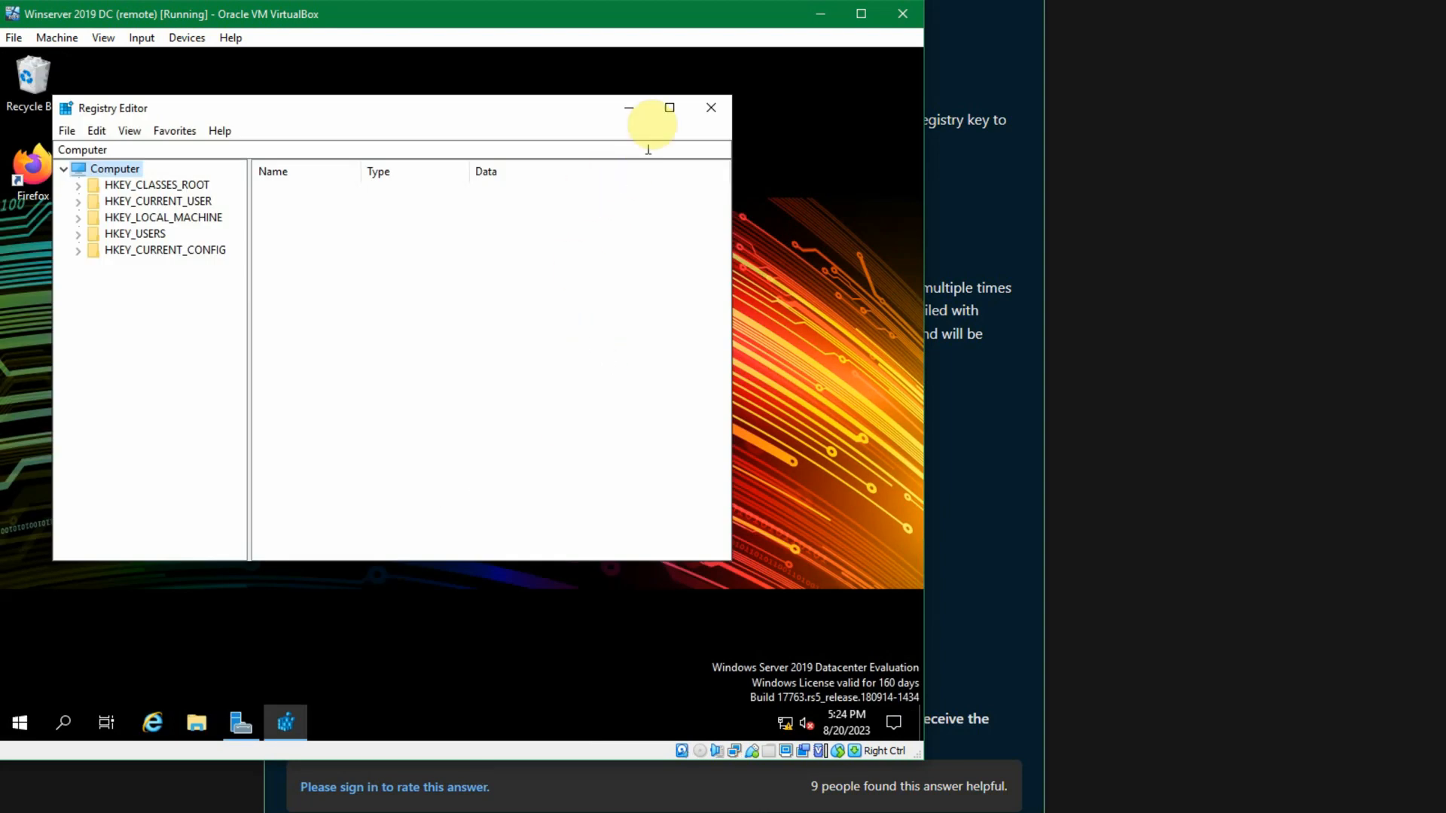
click(670, 107)
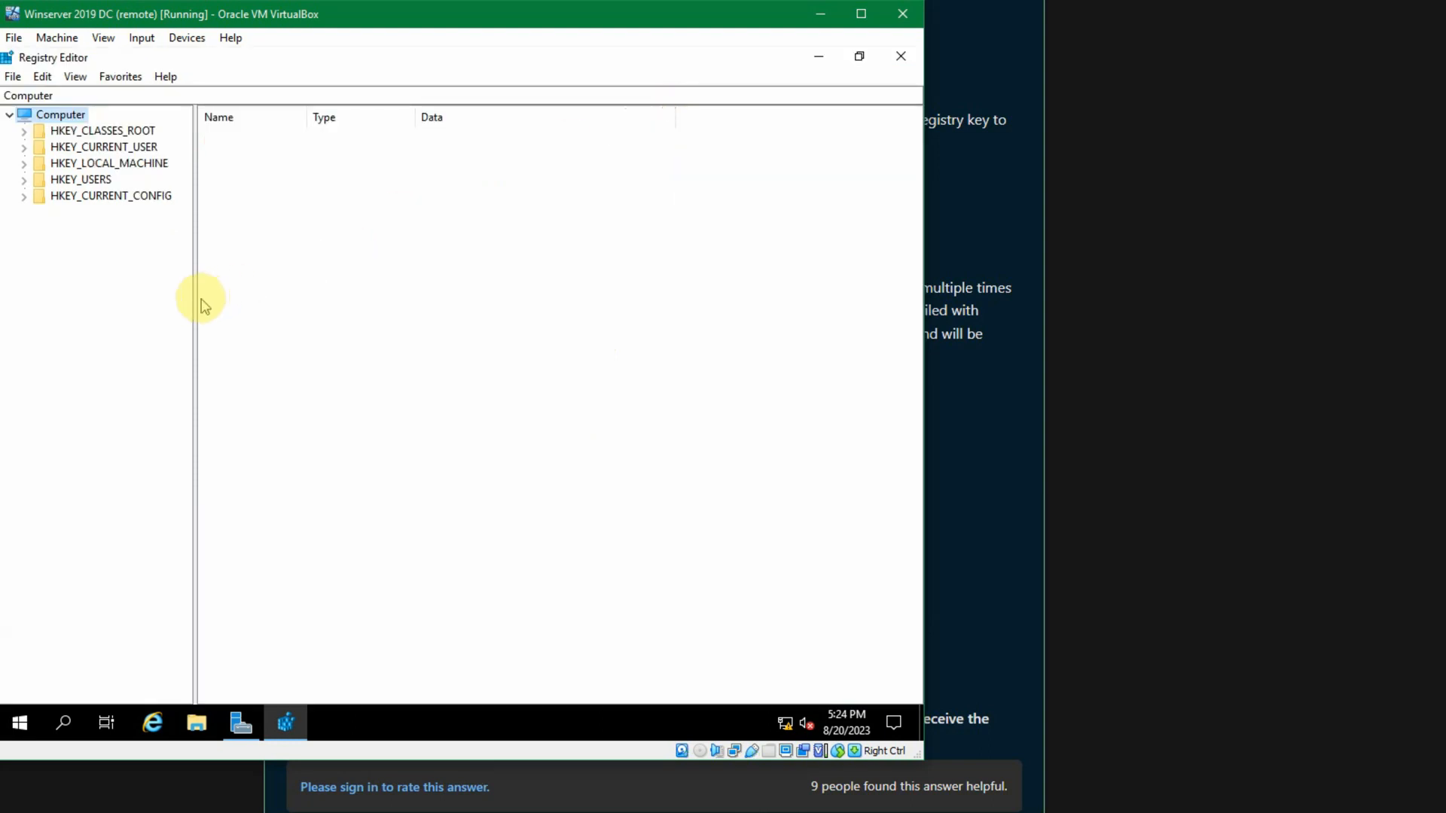
drag(194, 295, 239, 293)
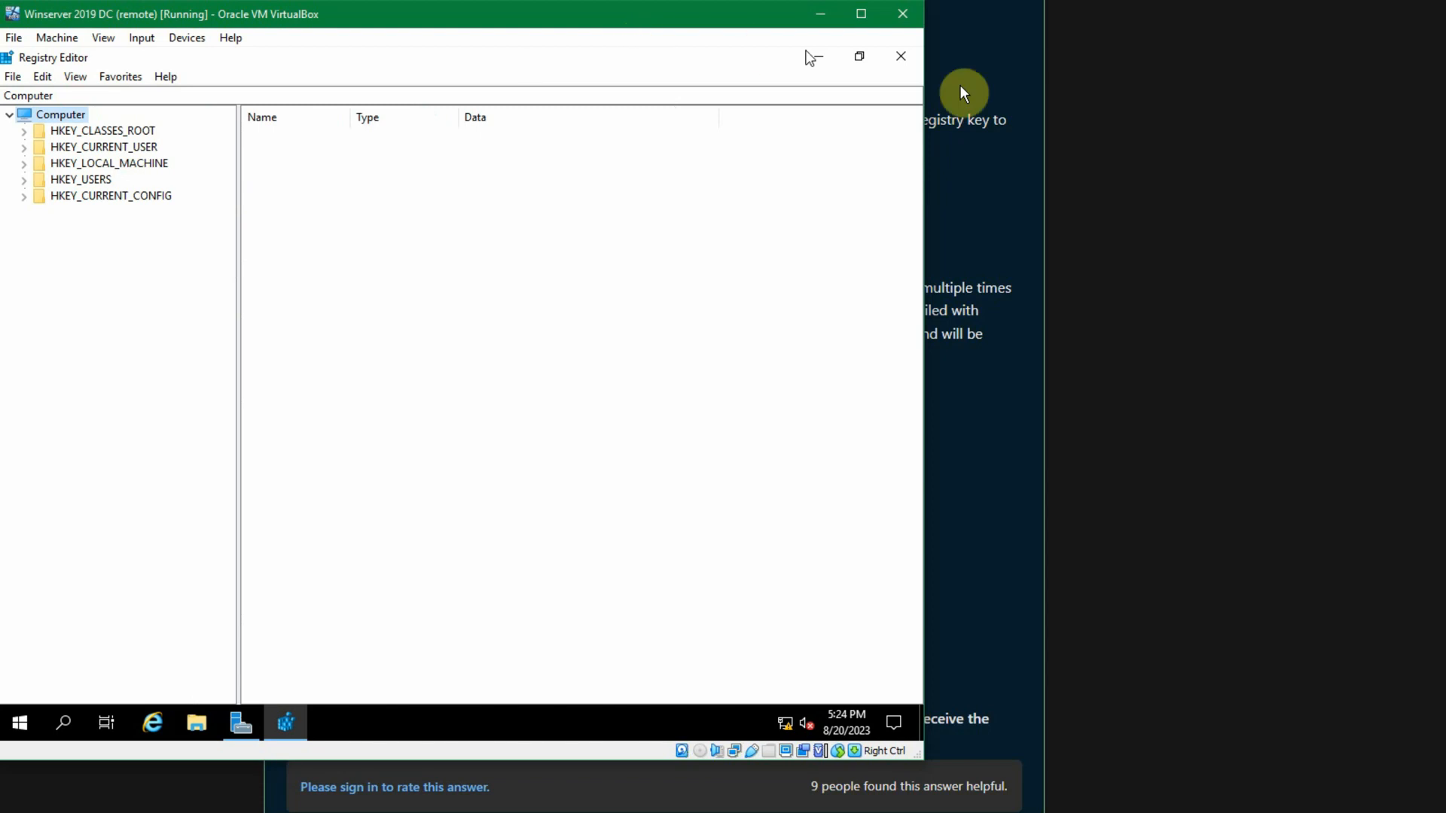
Return to the browser and read the first subkey path in the answer part by part, from HKEY_LOCAL_MACHINE through NetLogon to Parameters.
click(908, 92)
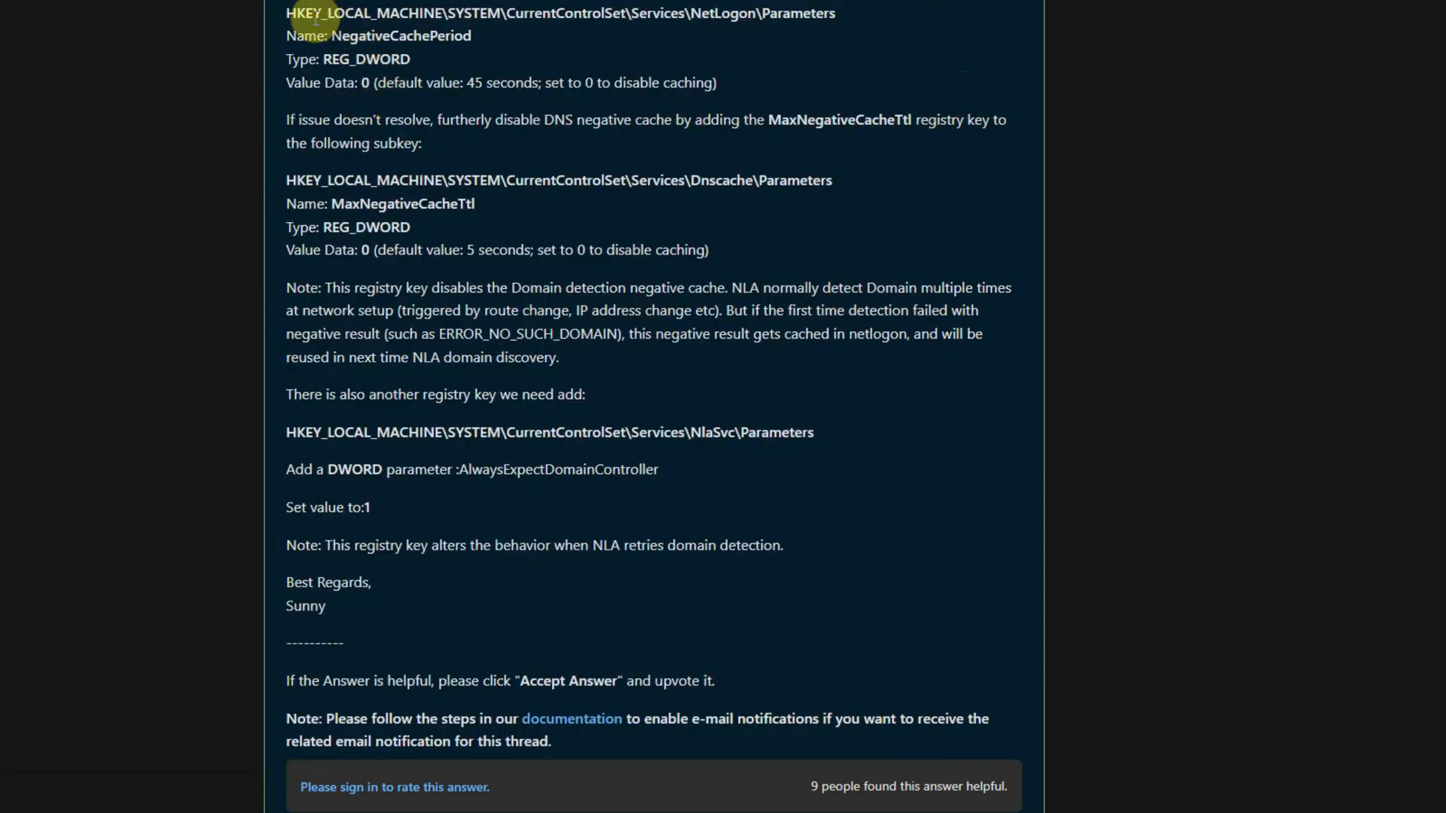
drag(294, 11, 479, 21)
double_click(474, 14)
double_click(546, 13)
click(652, 15)
double_click(652, 13)
double_click(719, 14)
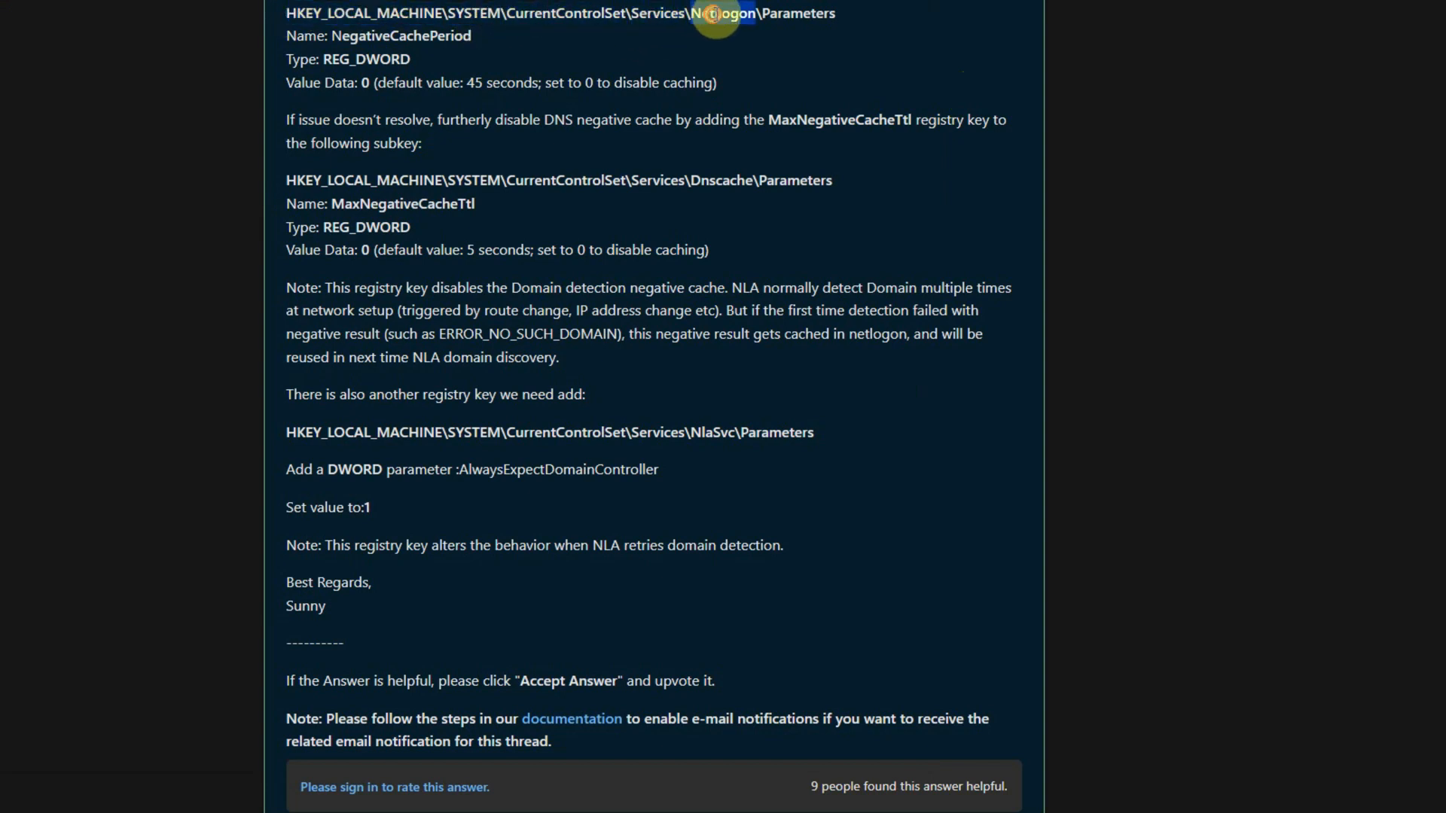
double_click(774, 13)
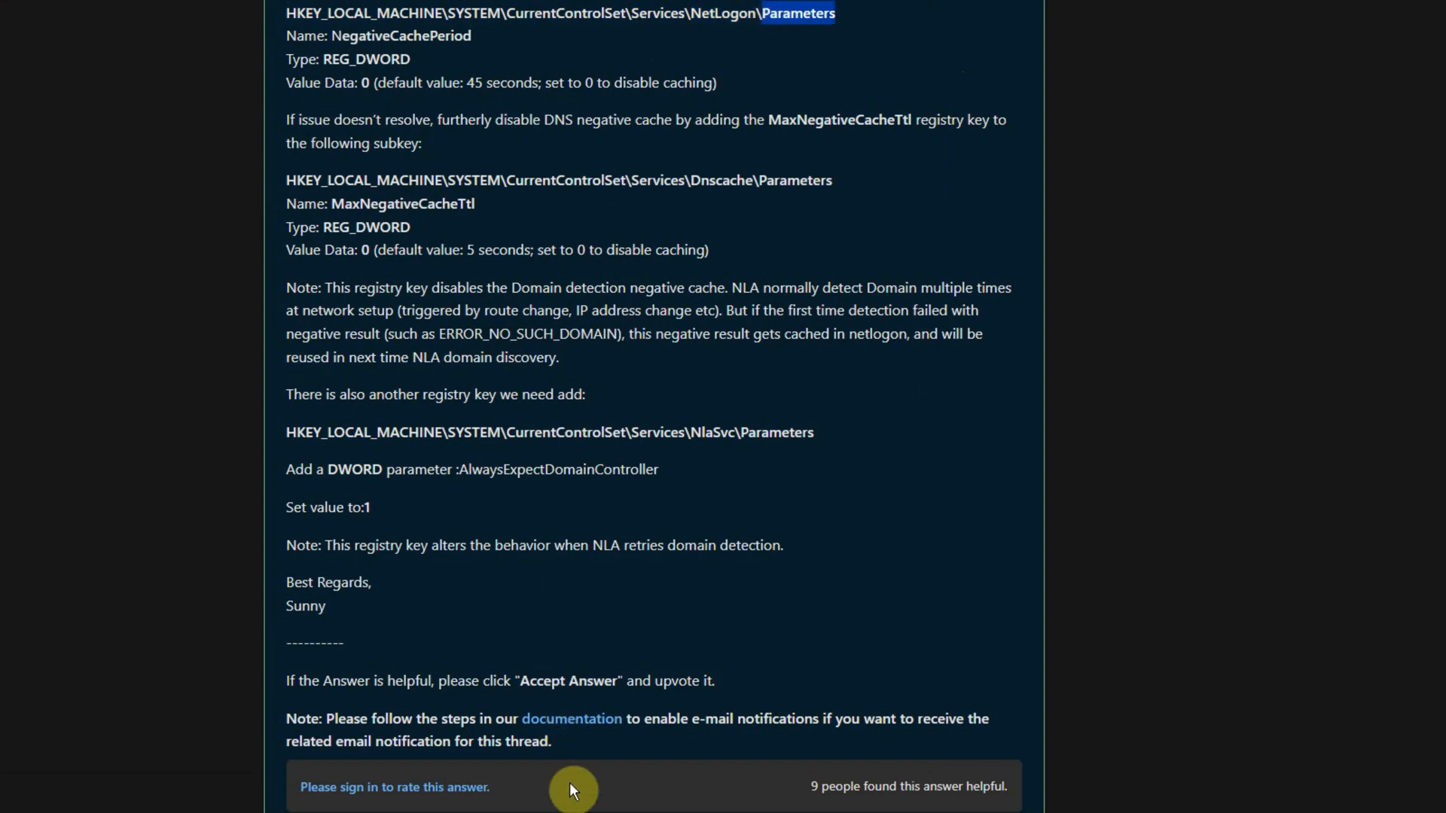
Switch to the Winserver 2019 DC machine, placed below the answer's first path, and expand HKEY_LOCAL_MACHINE\SYSTEM\CurrentControlSet\Services in the registry tree.
click(445, 746)
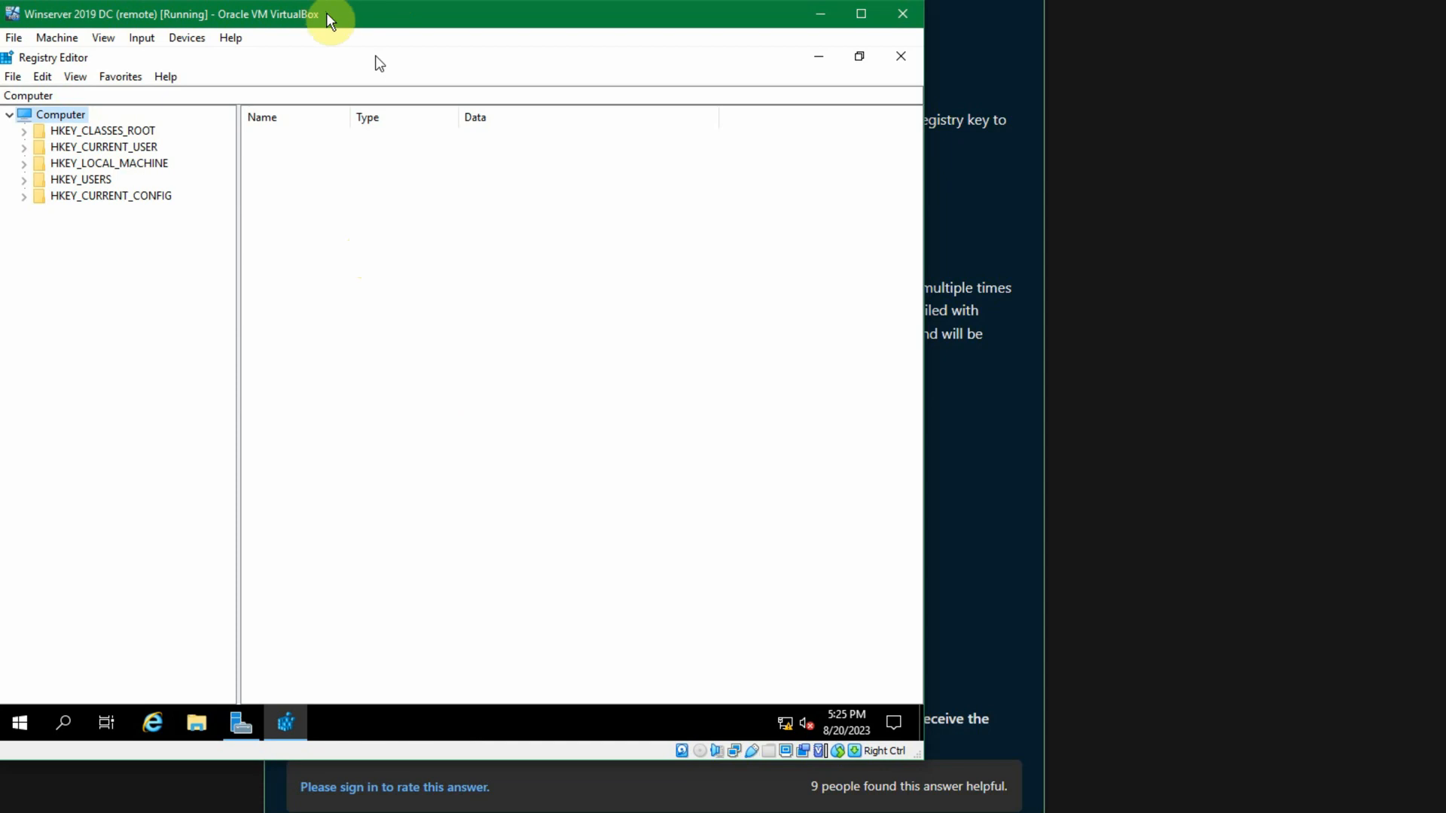
drag(331, 22, 327, 90)
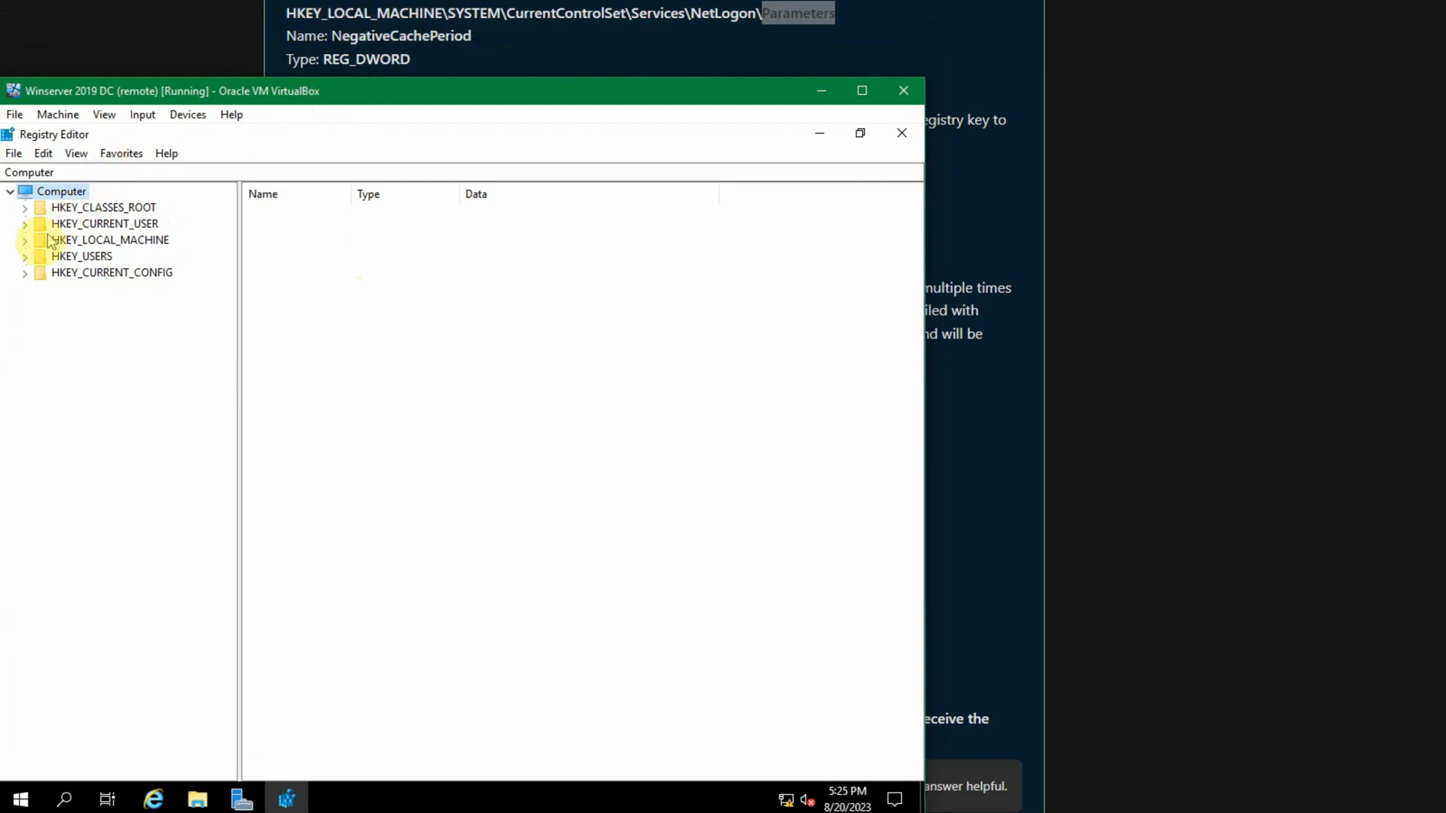
click(23, 242)
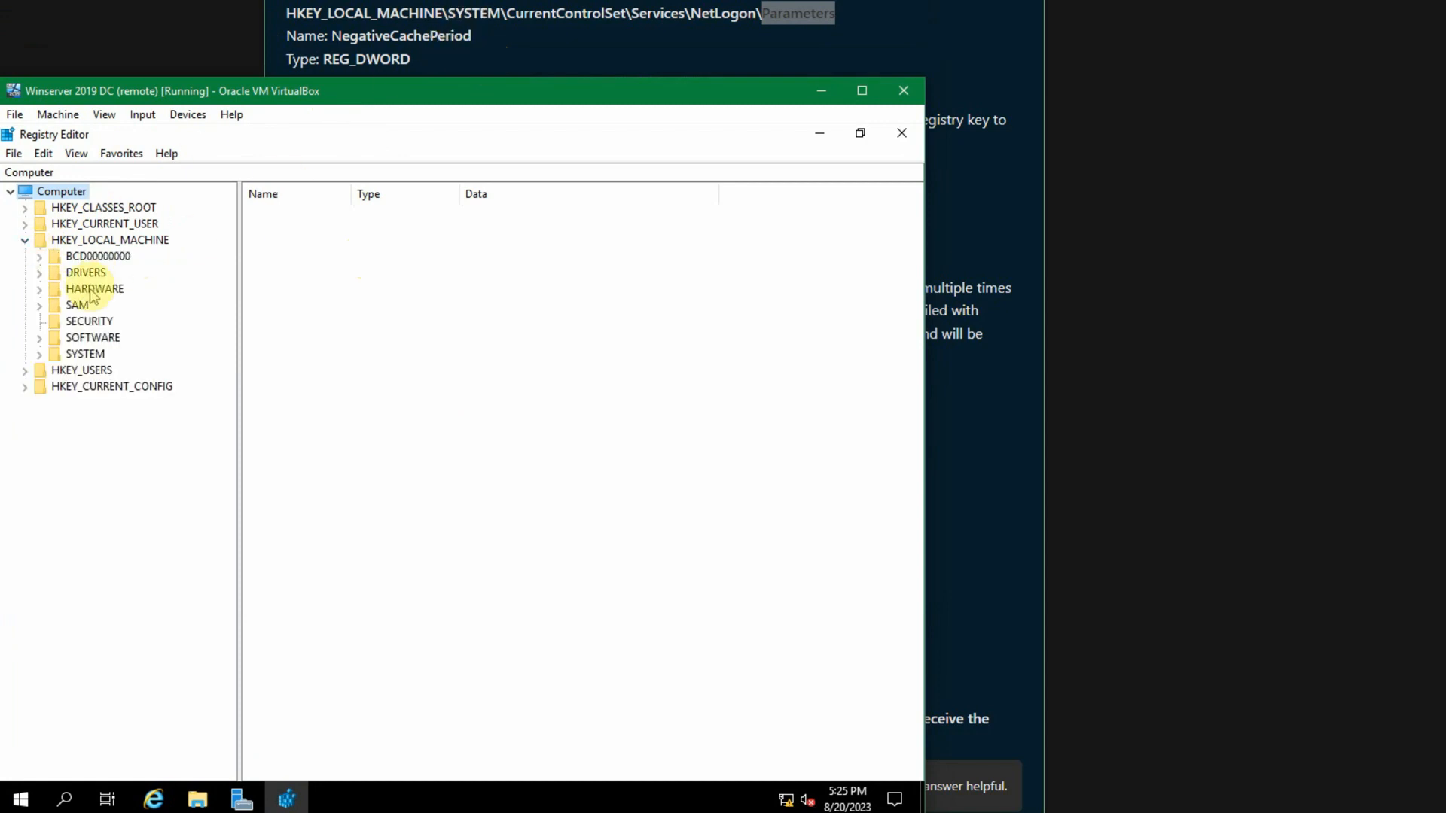
click(37, 354)
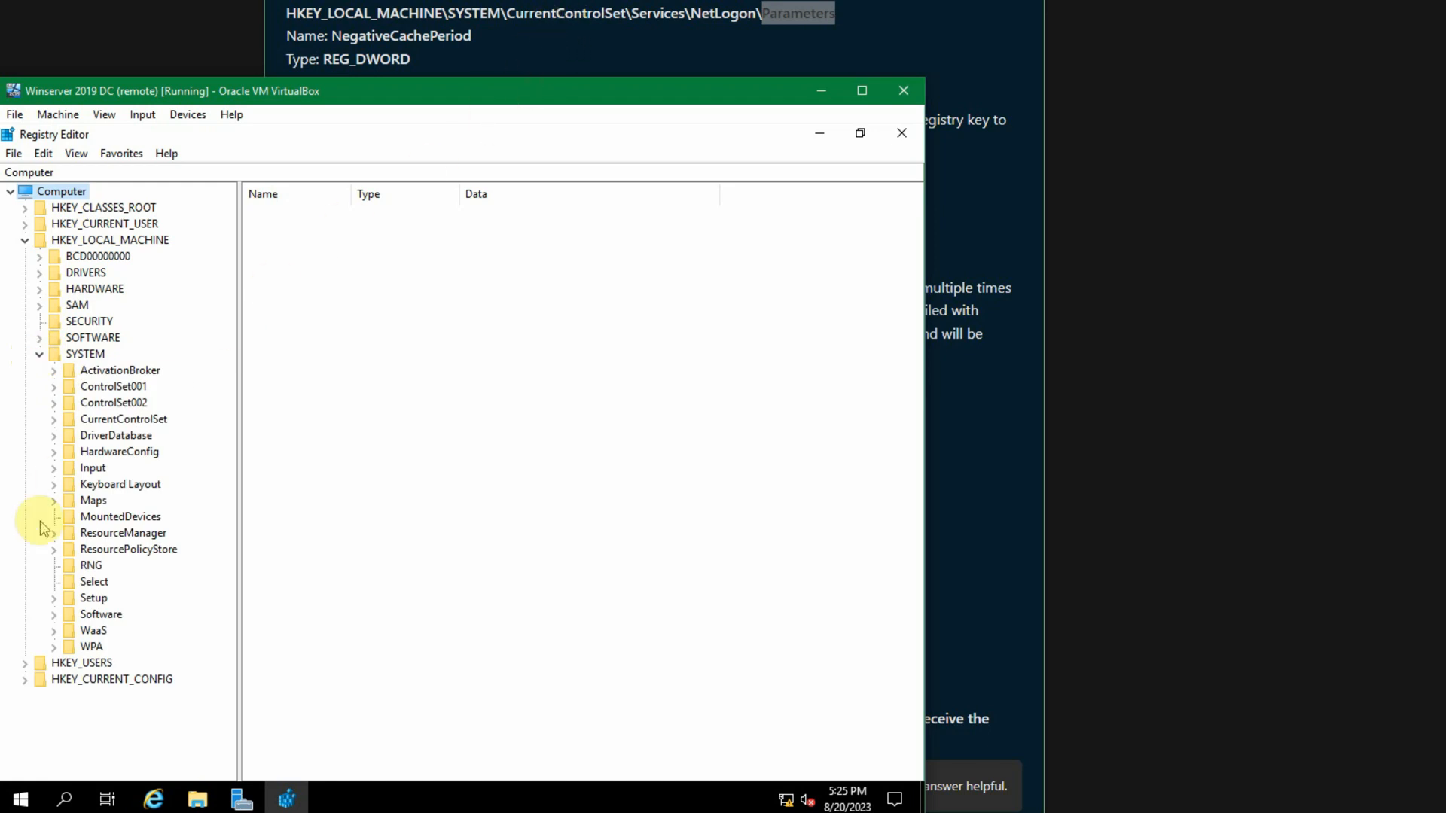
click(54, 421)
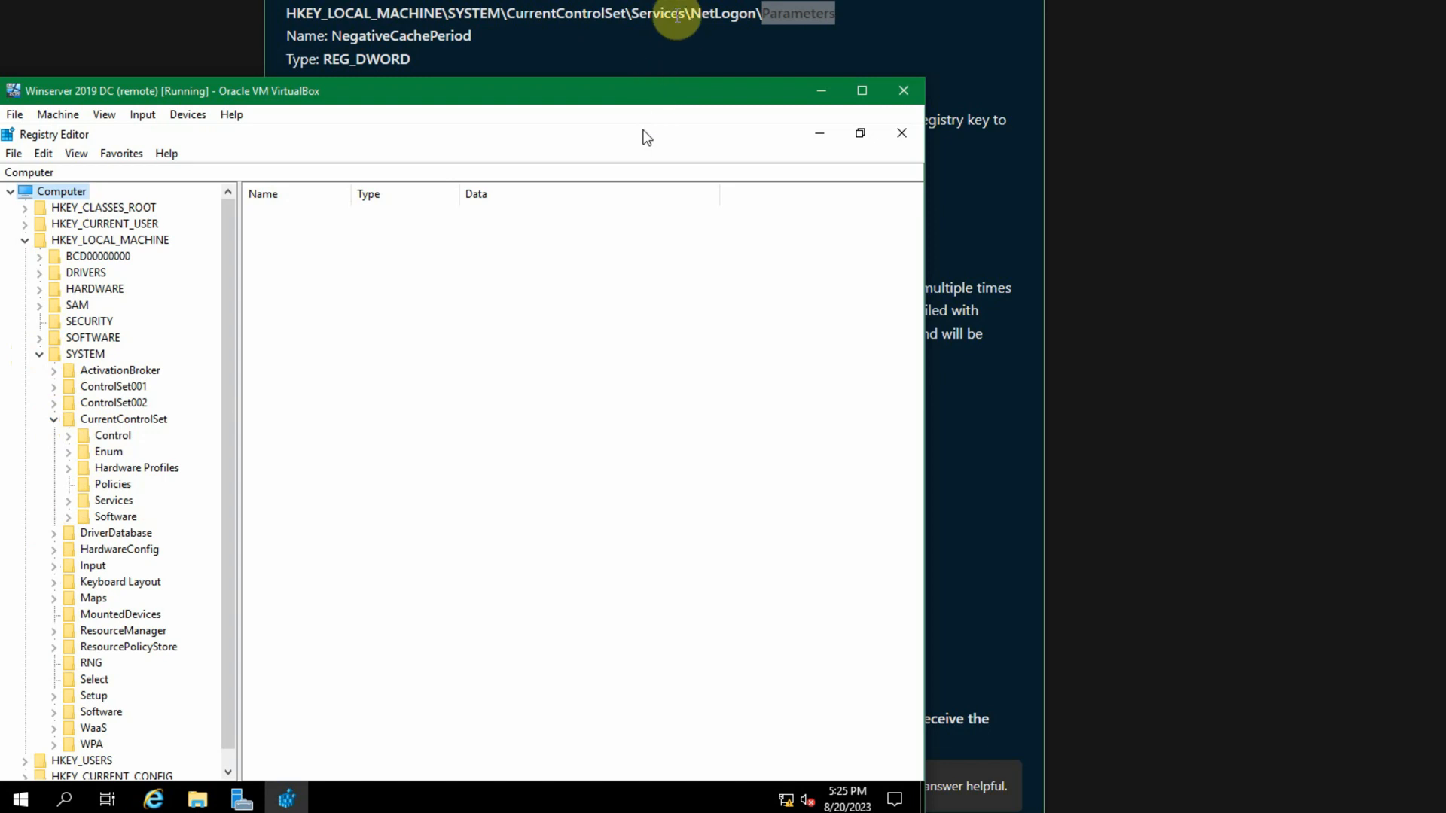
click(74, 501)
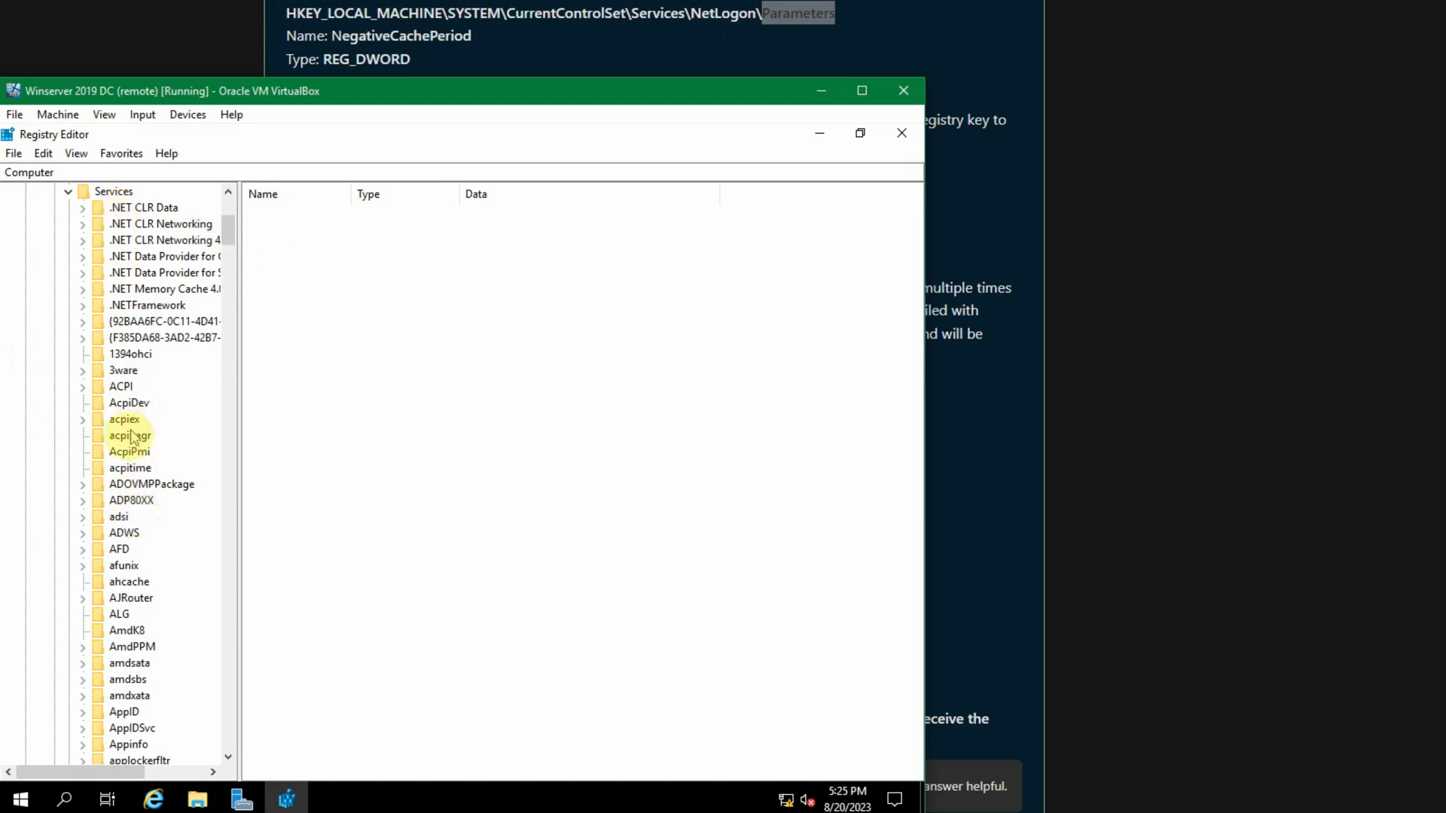
Find the Netlogon key among the Services subkeys and open its Parameters subkey.
scroll(130, 536, down, 6)
click(132, 550)
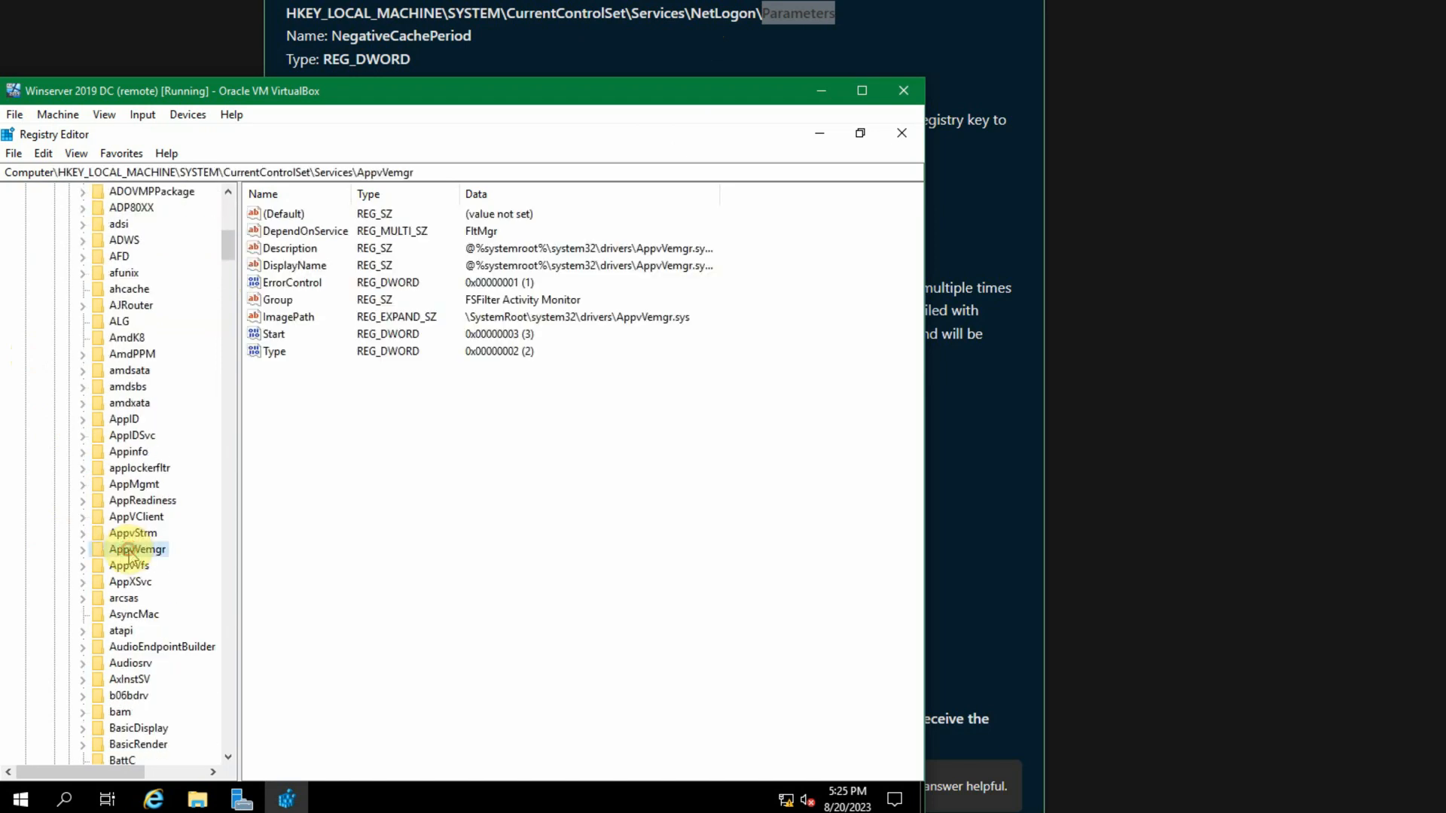
text(ne)
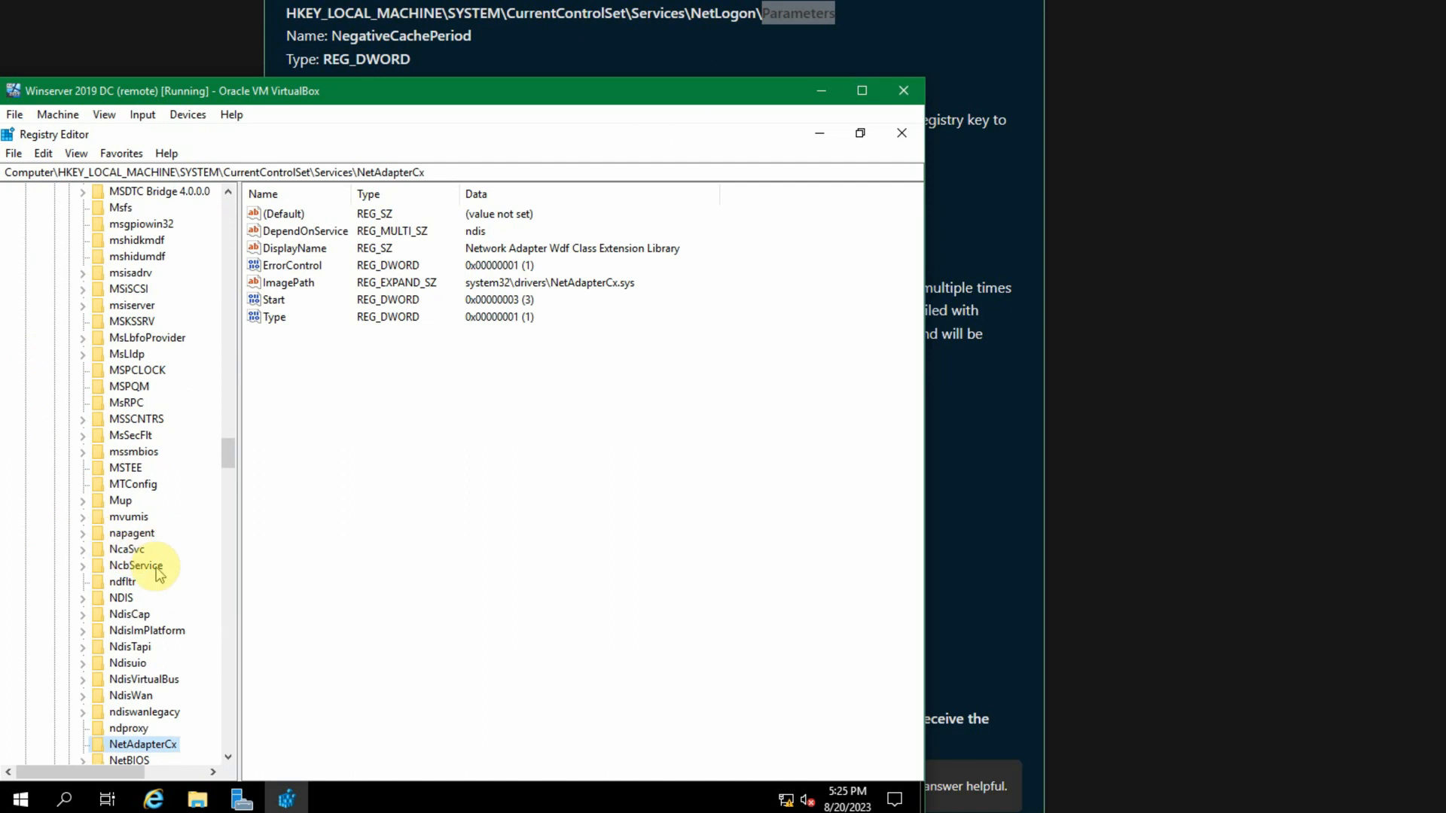
scroll(160, 572, down, 2)
scroll(160, 573, down, 3)
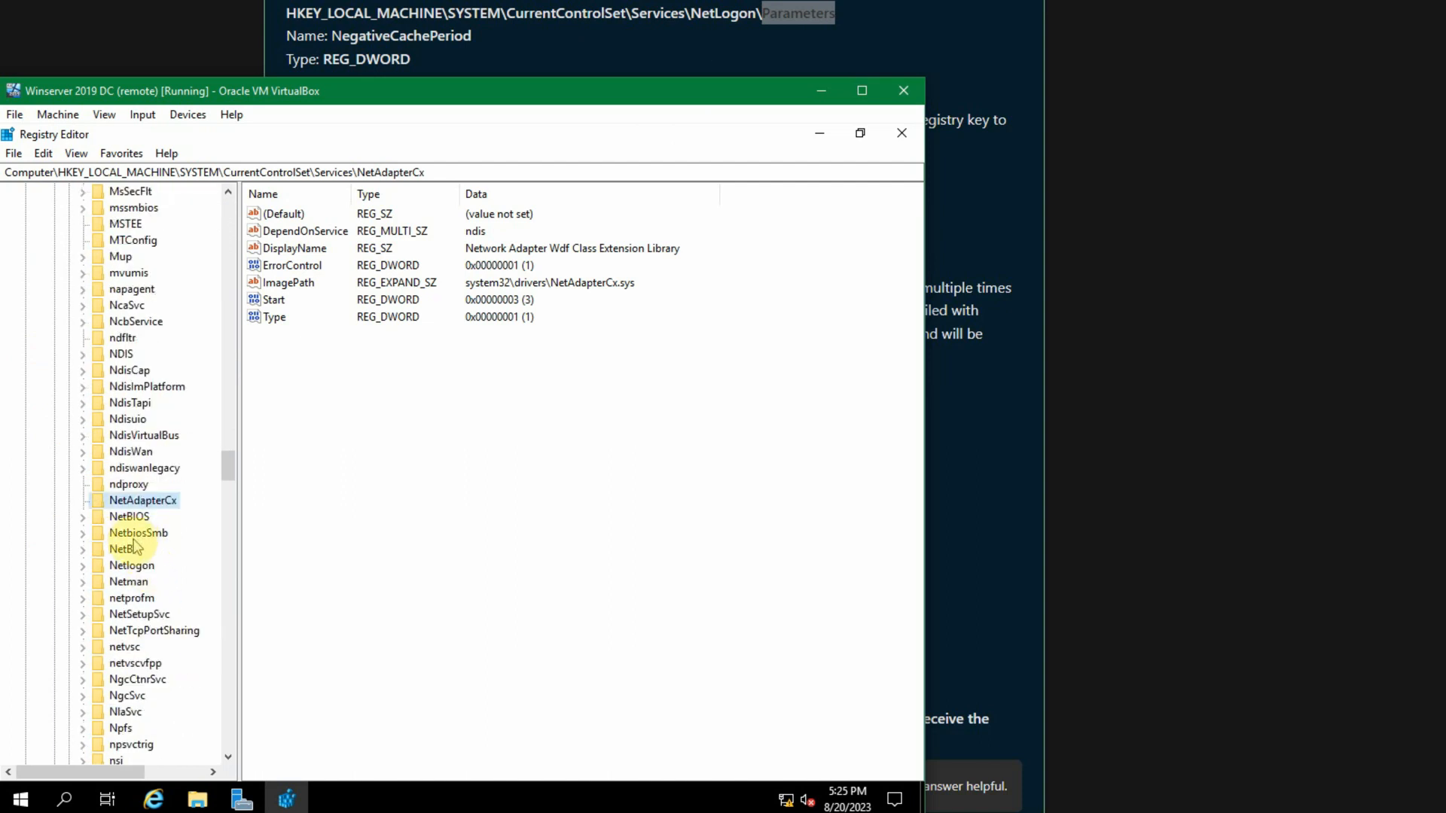
click(85, 565)
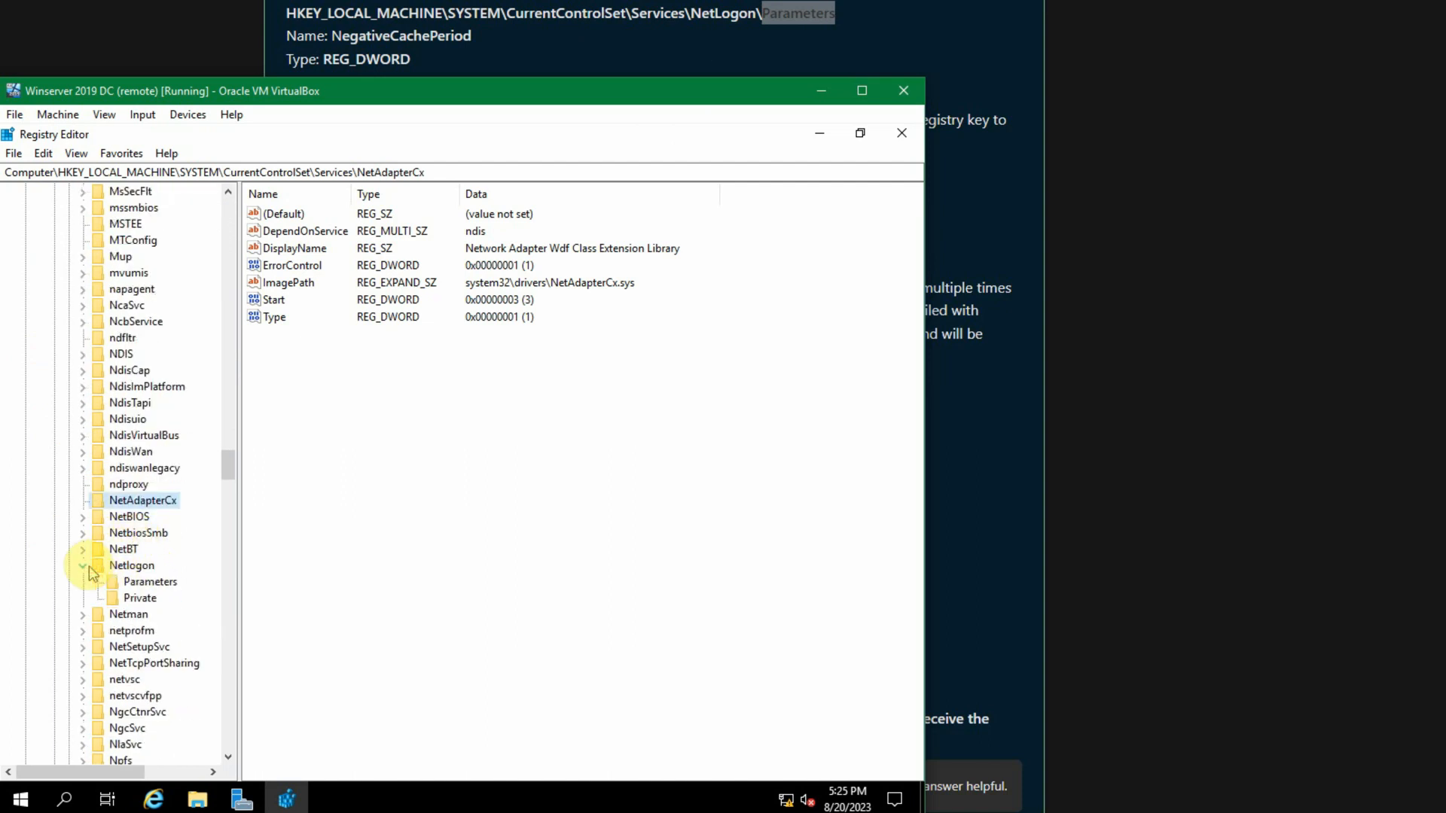
click(131, 584)
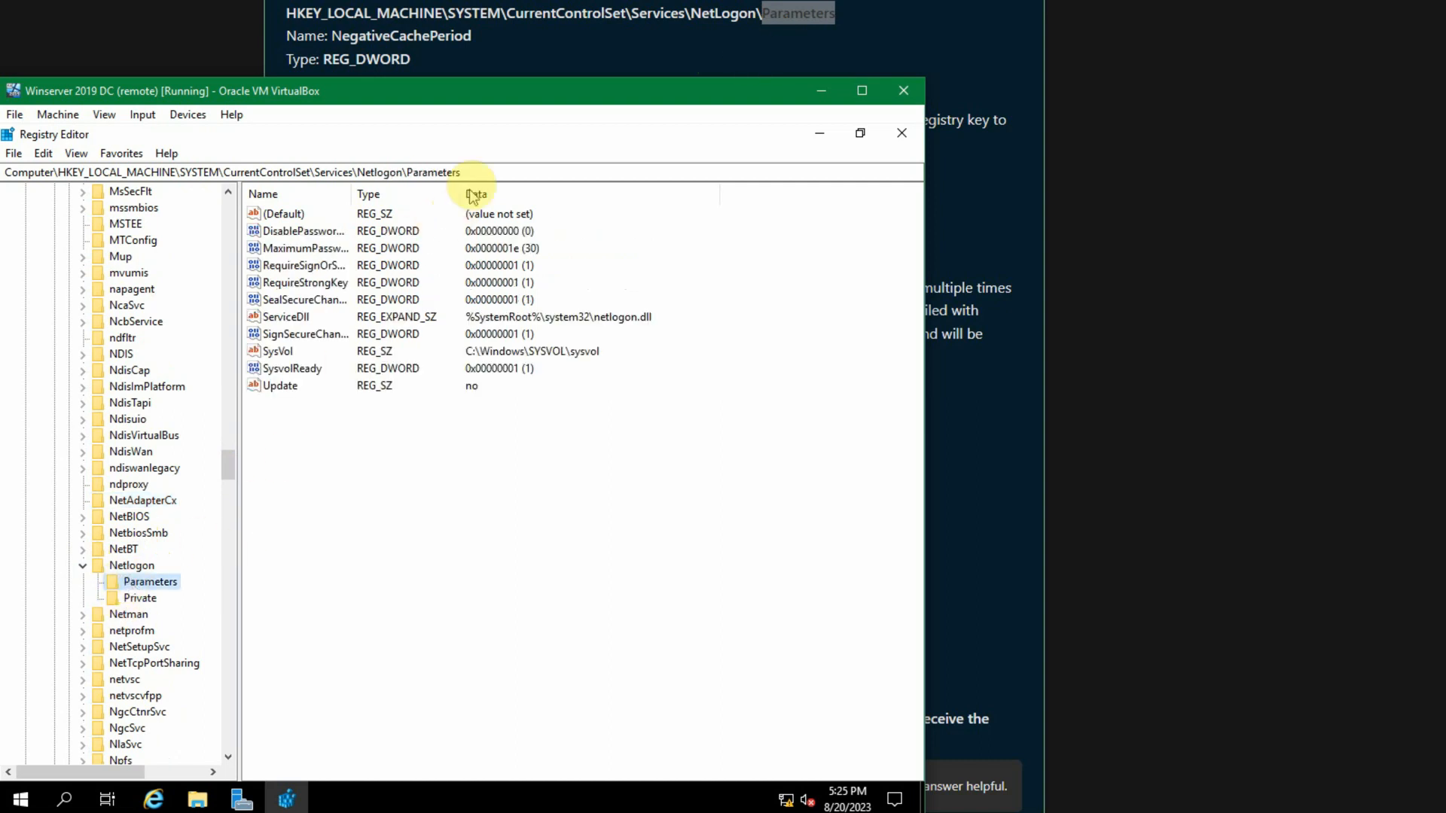
Compare the open key's full path in Registry Editor with the NetLogon Parameters path given in the browser answer.
drag(475, 173, 3, 203)
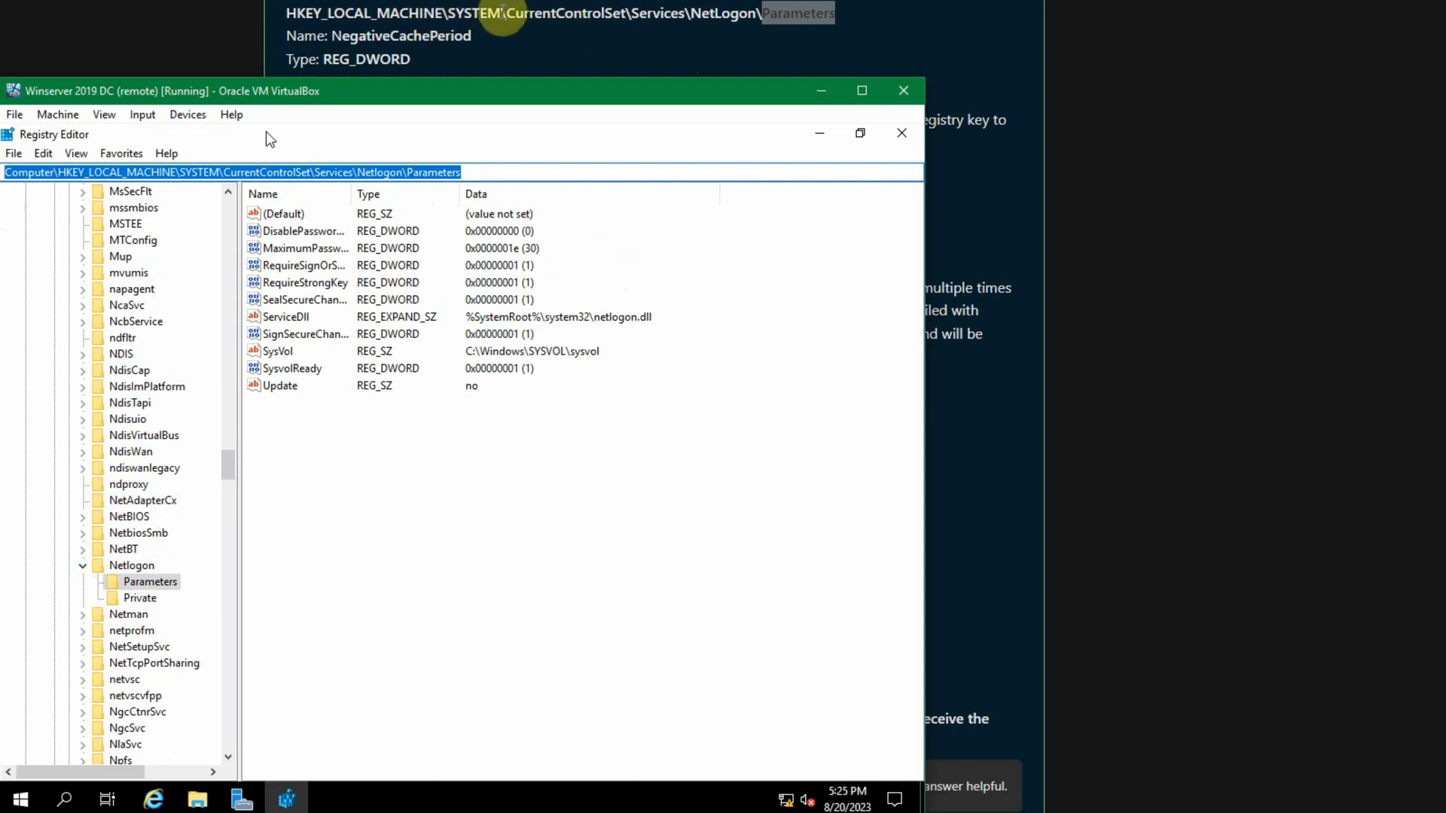
click(502, 13)
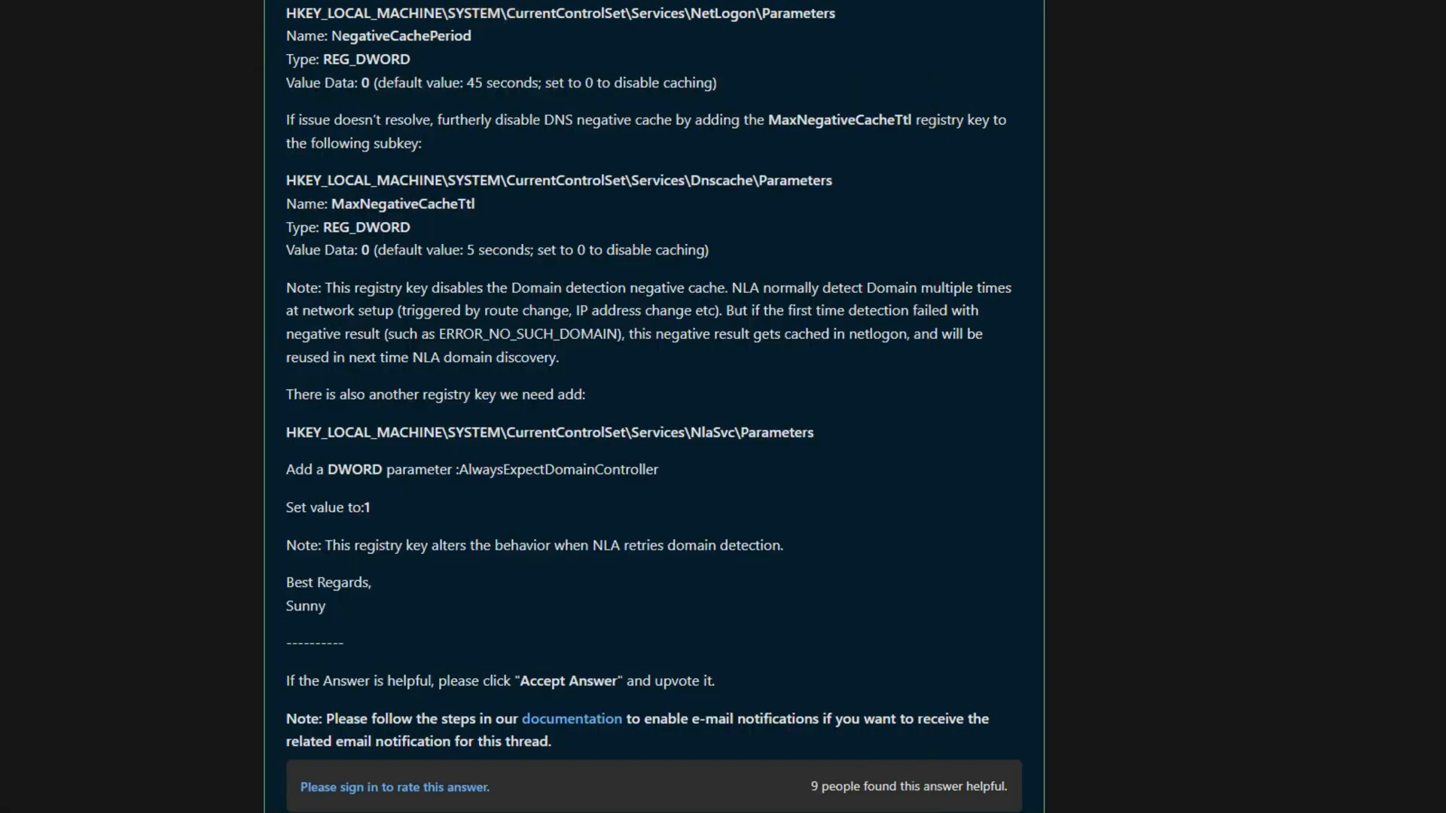
click(461, 753)
click(435, 94)
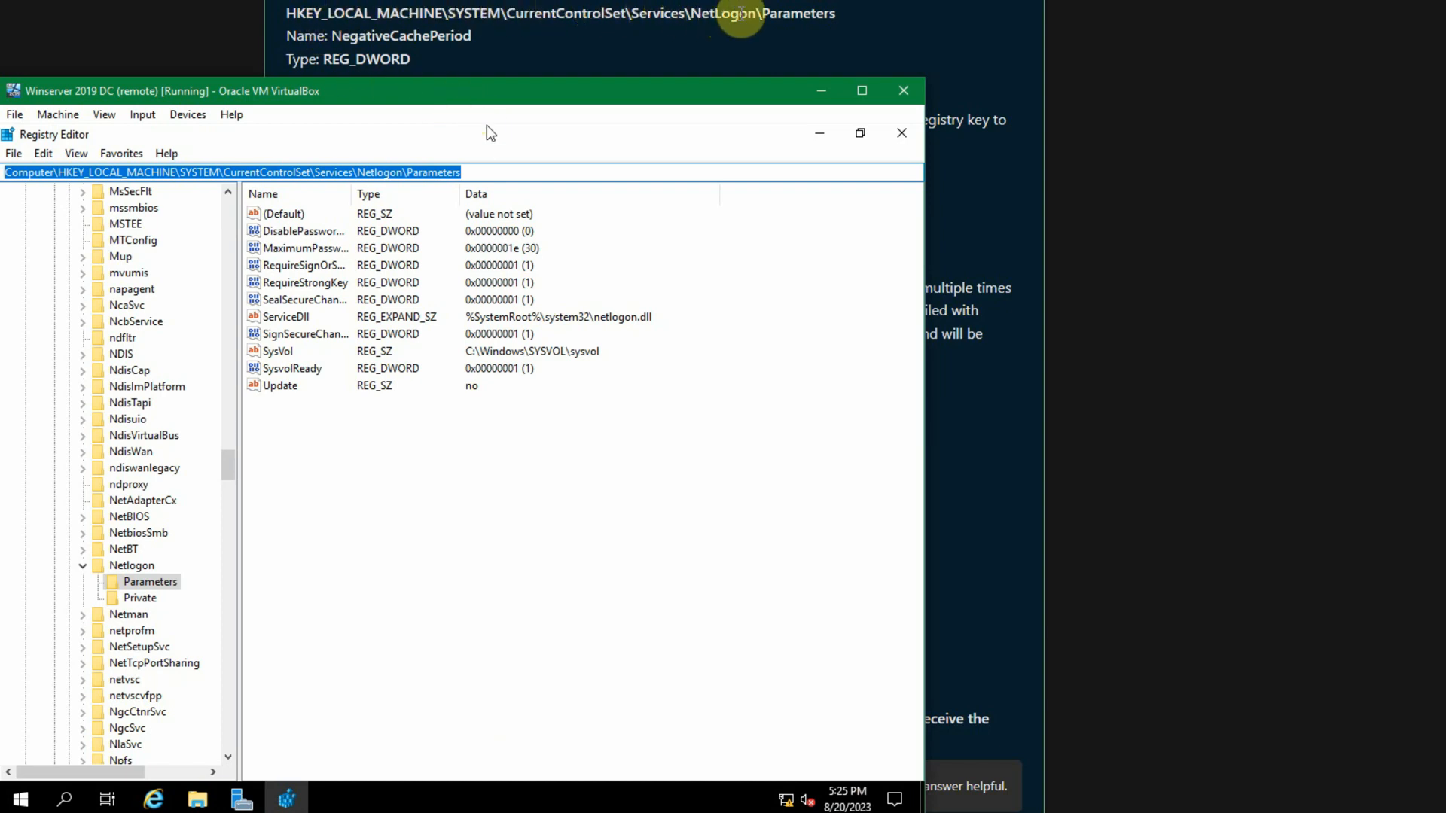
click(466, 171)
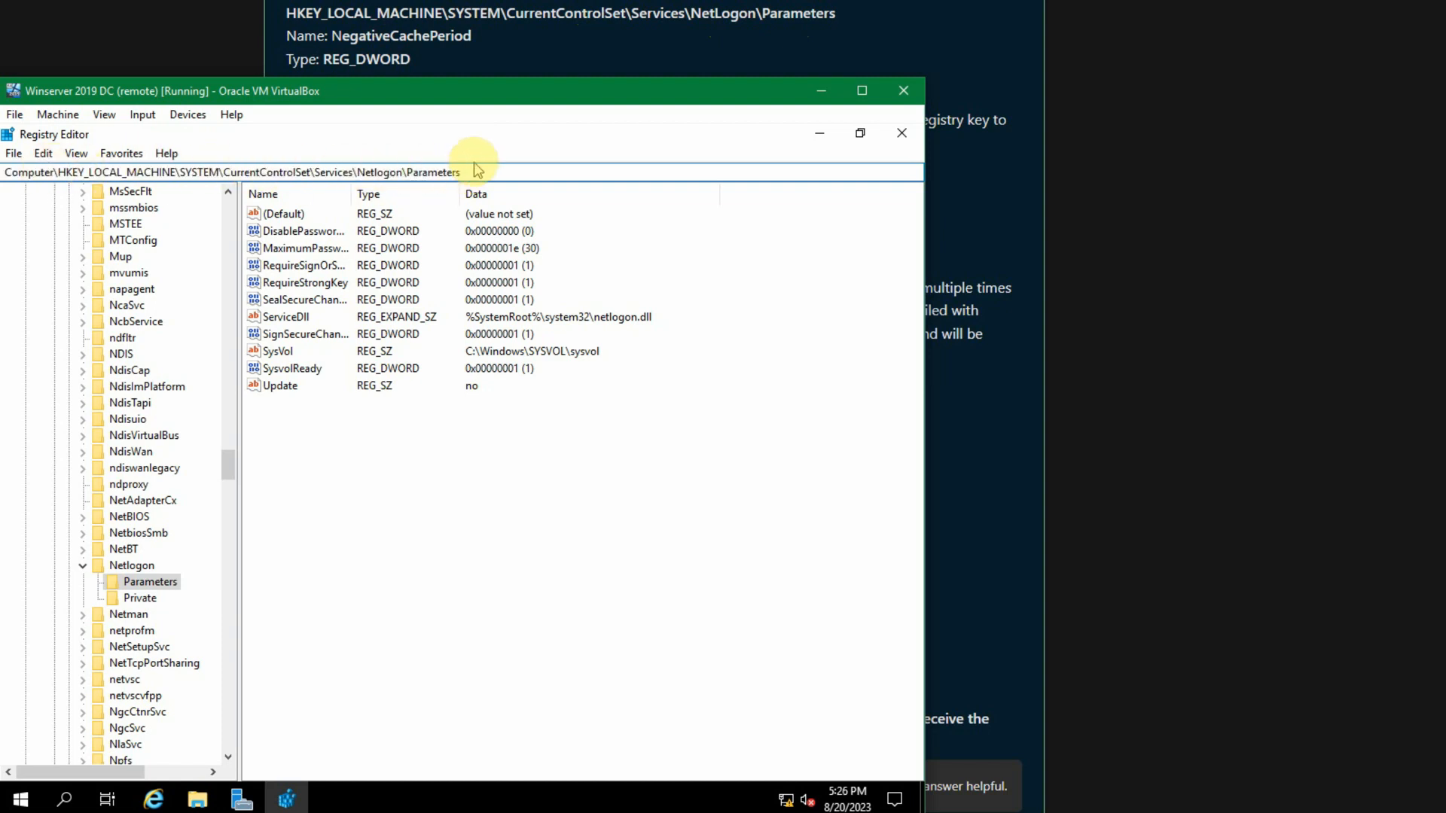
Read the name, type and value data the answer specifies for the NetLogon Parameters entry.
click(577, 33)
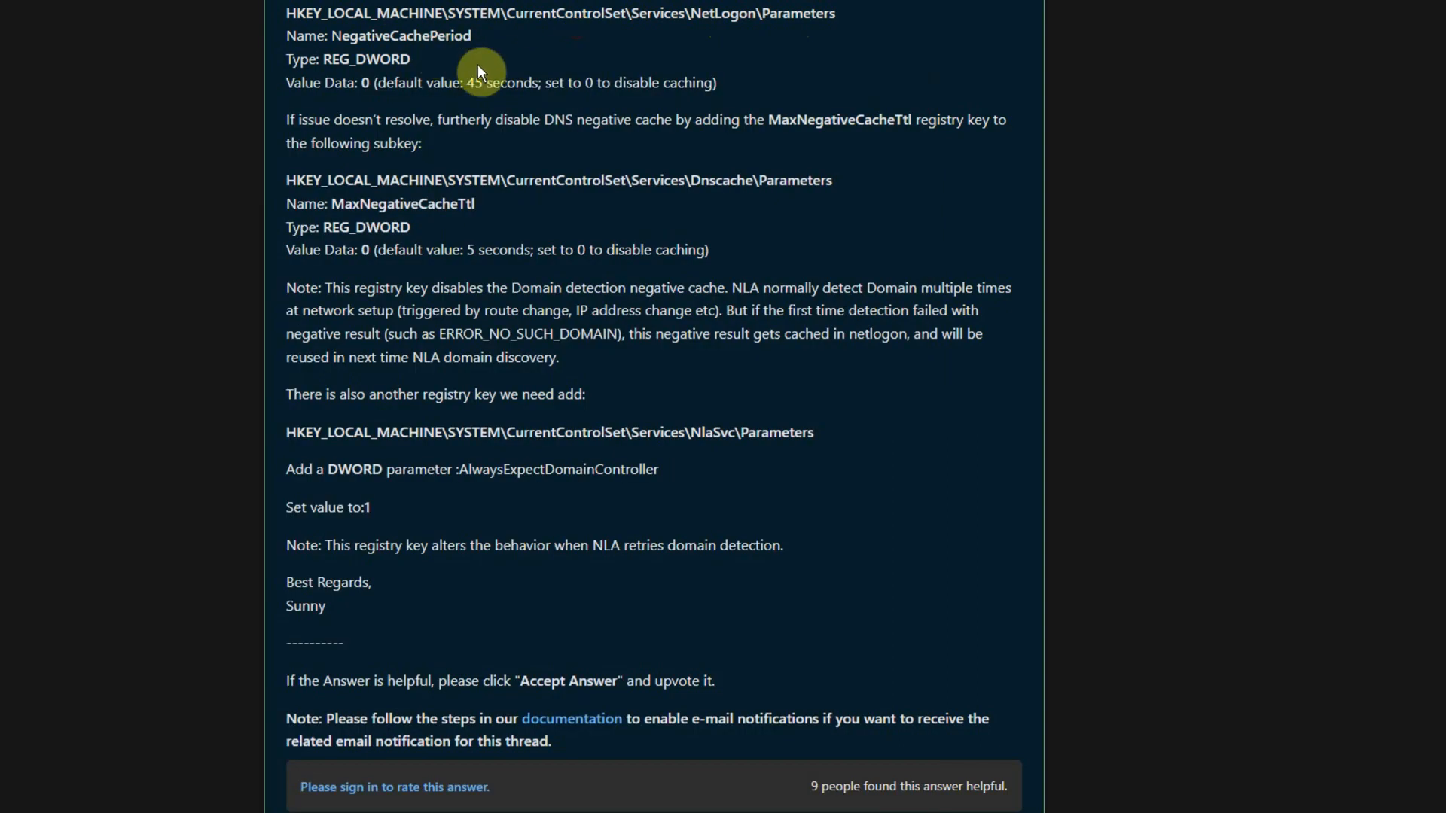
double_click(372, 60)
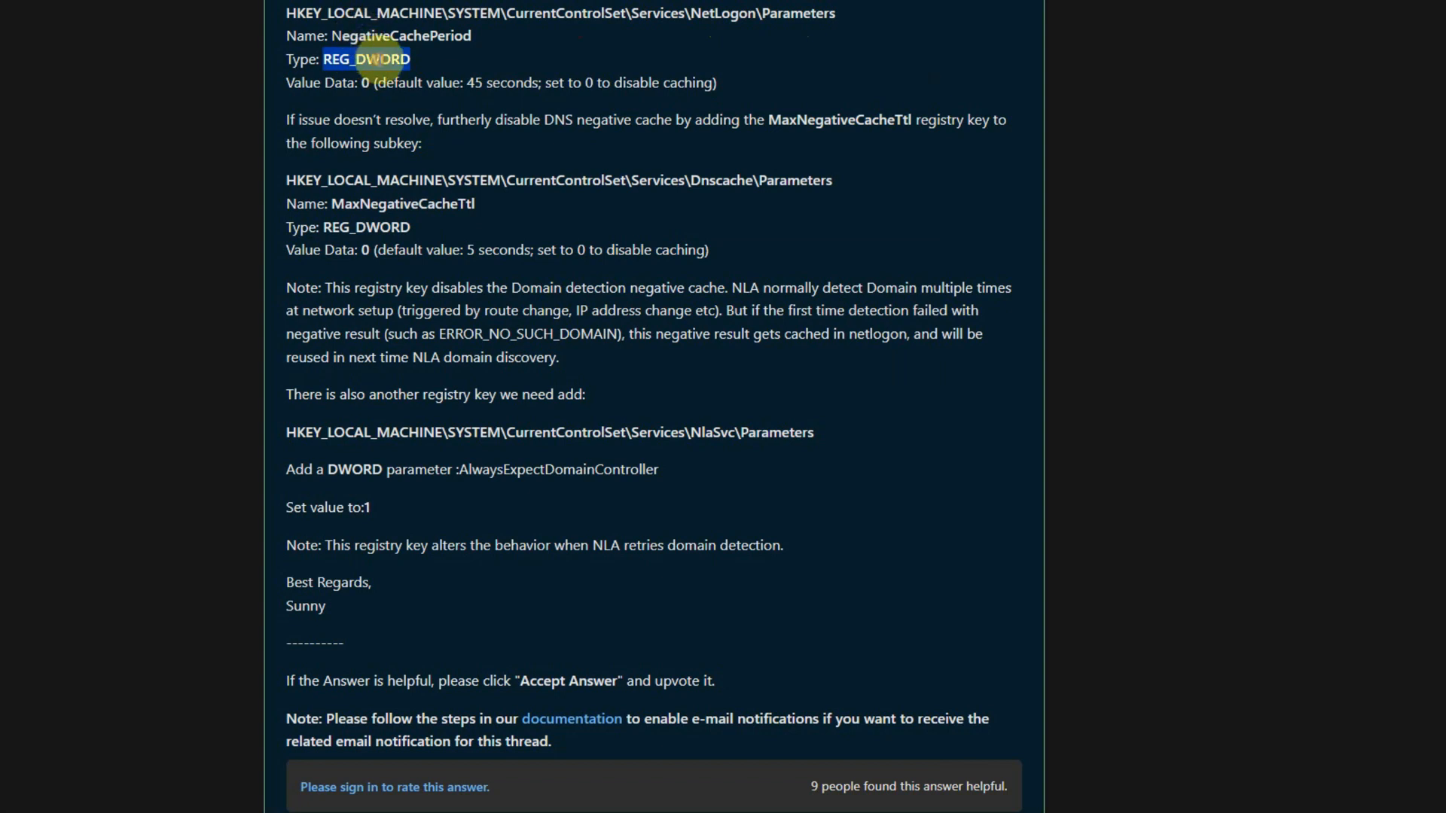
double_click(378, 35)
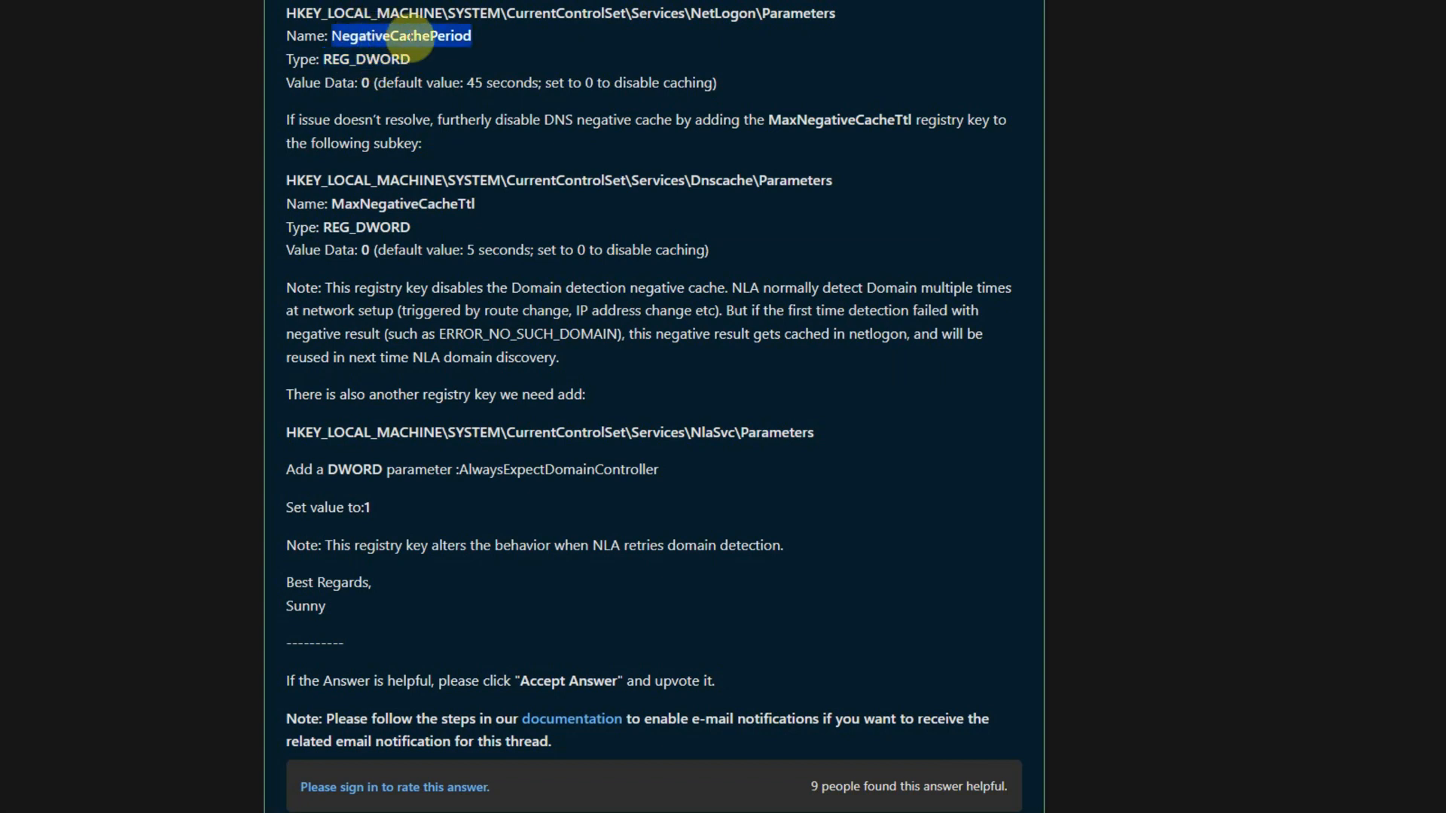
click(360, 79)
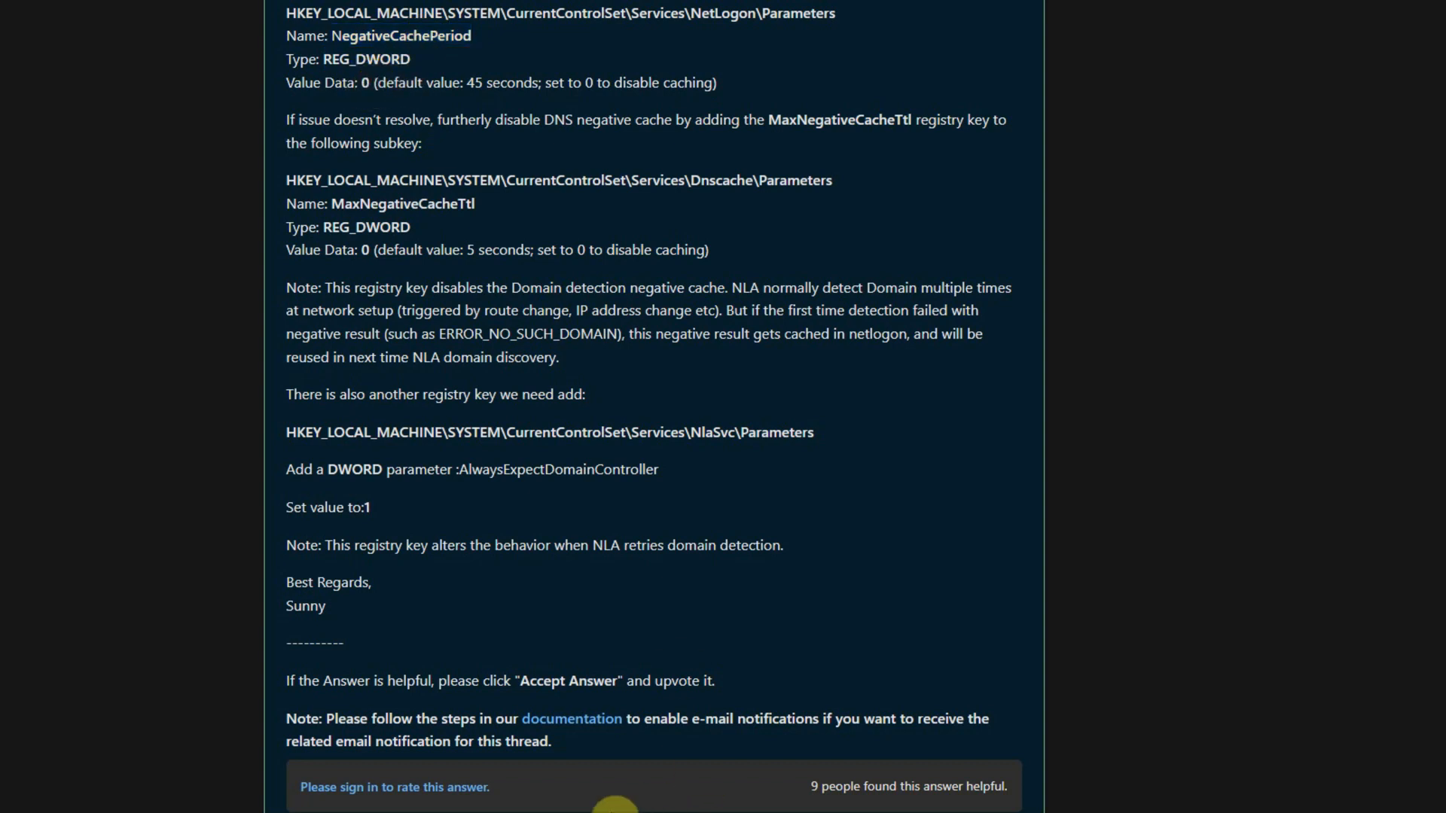
Back on the Winserver 2019 DC machine, widen the value names column and create a DWORD (32-bit) value named NegativeCachePeriod in Netlogon\Parameters.
click(452, 757)
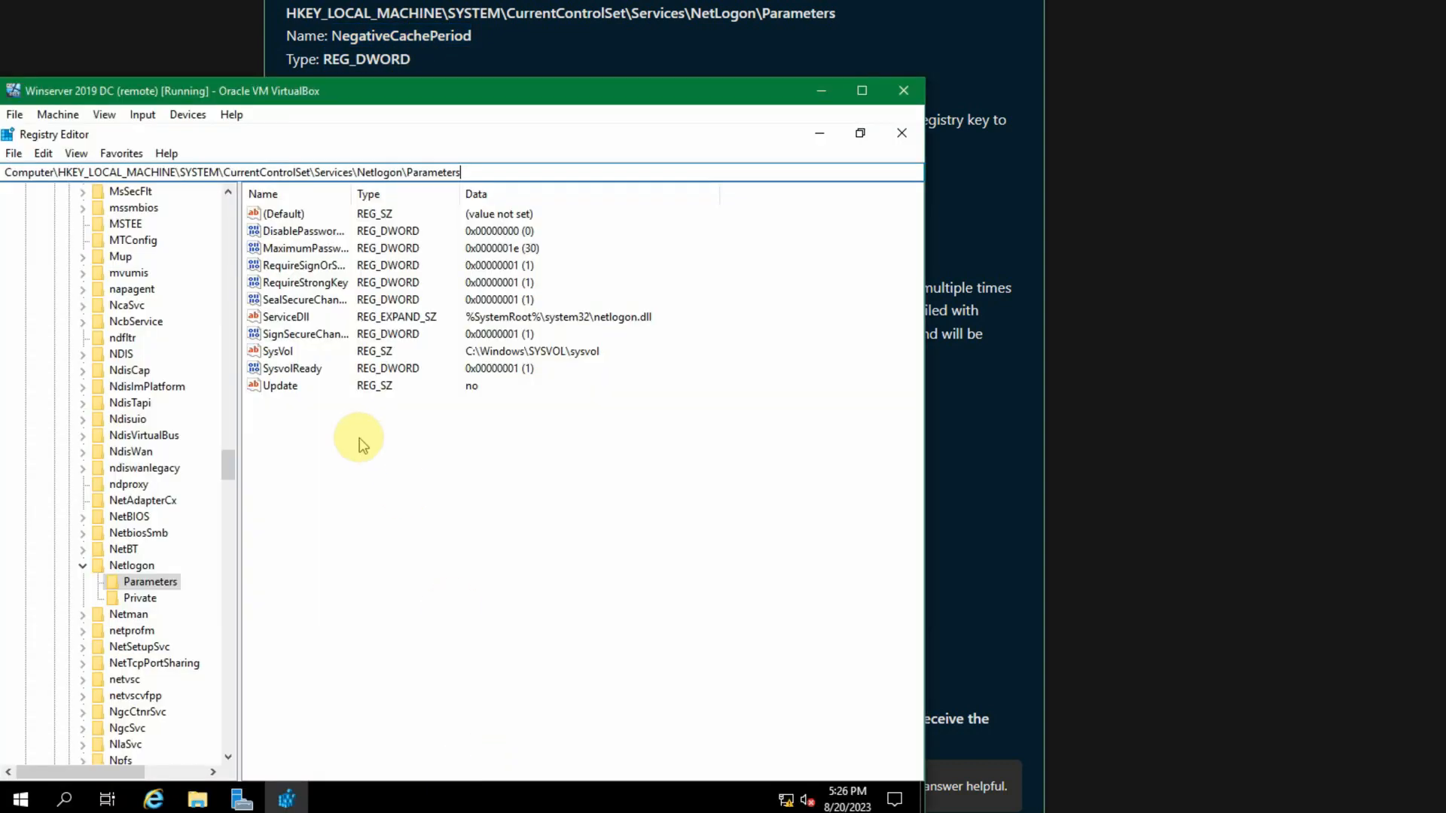
click(341, 423)
drag(348, 193, 441, 197)
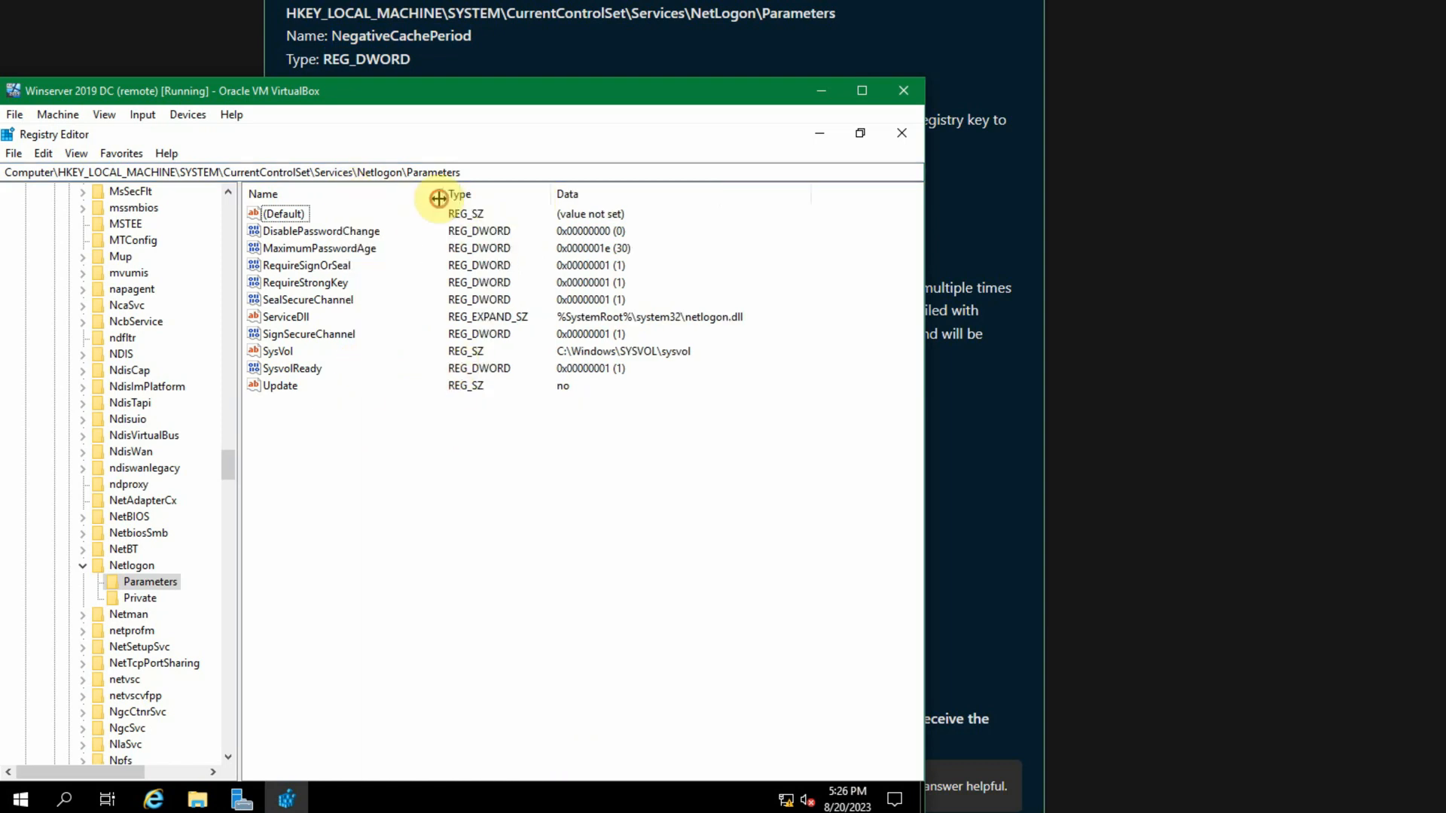
right_click(314, 410)
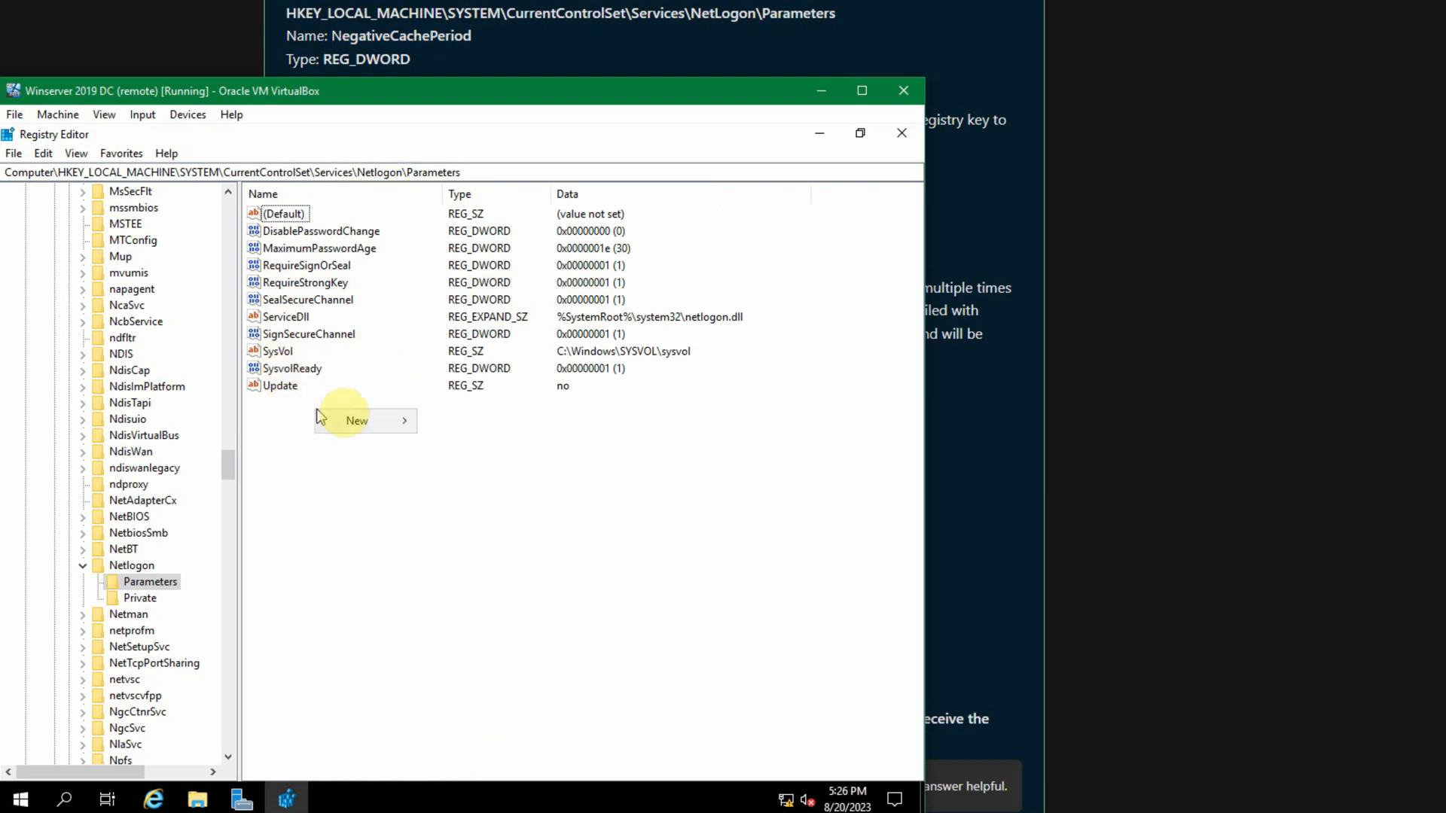
mouse_move(381, 419)
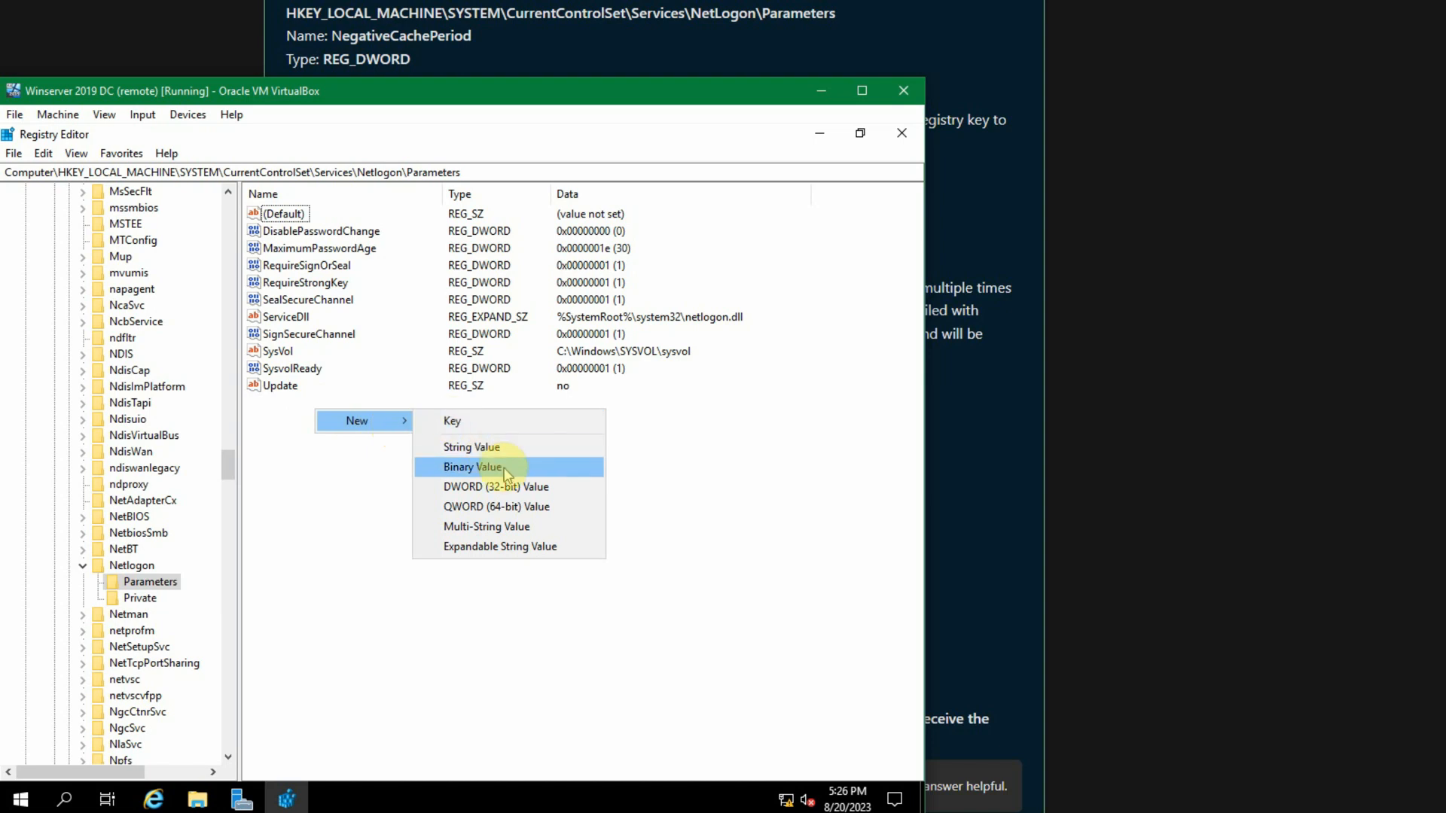
click(567, 491)
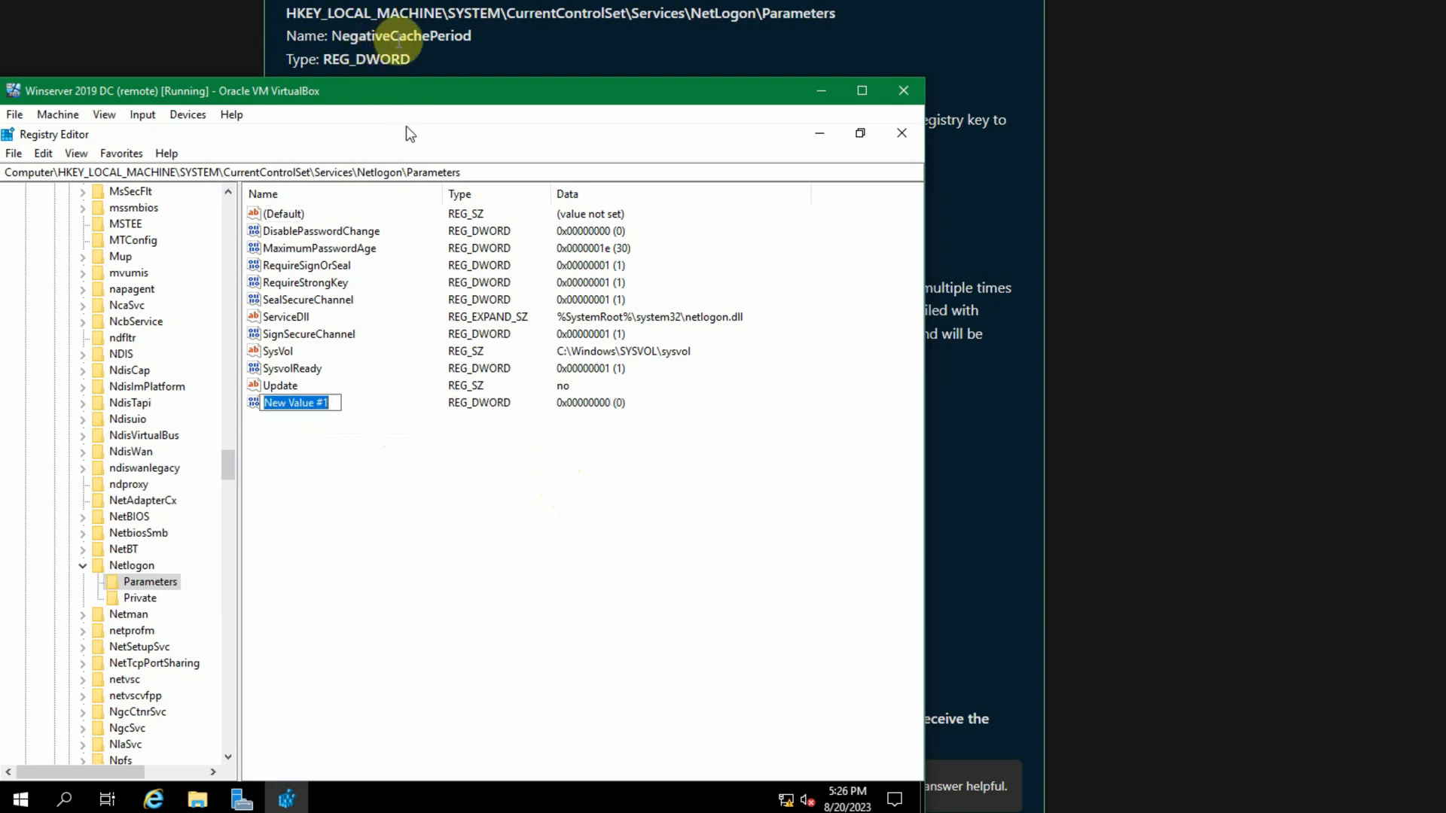
text(NegativeCachePeriod)
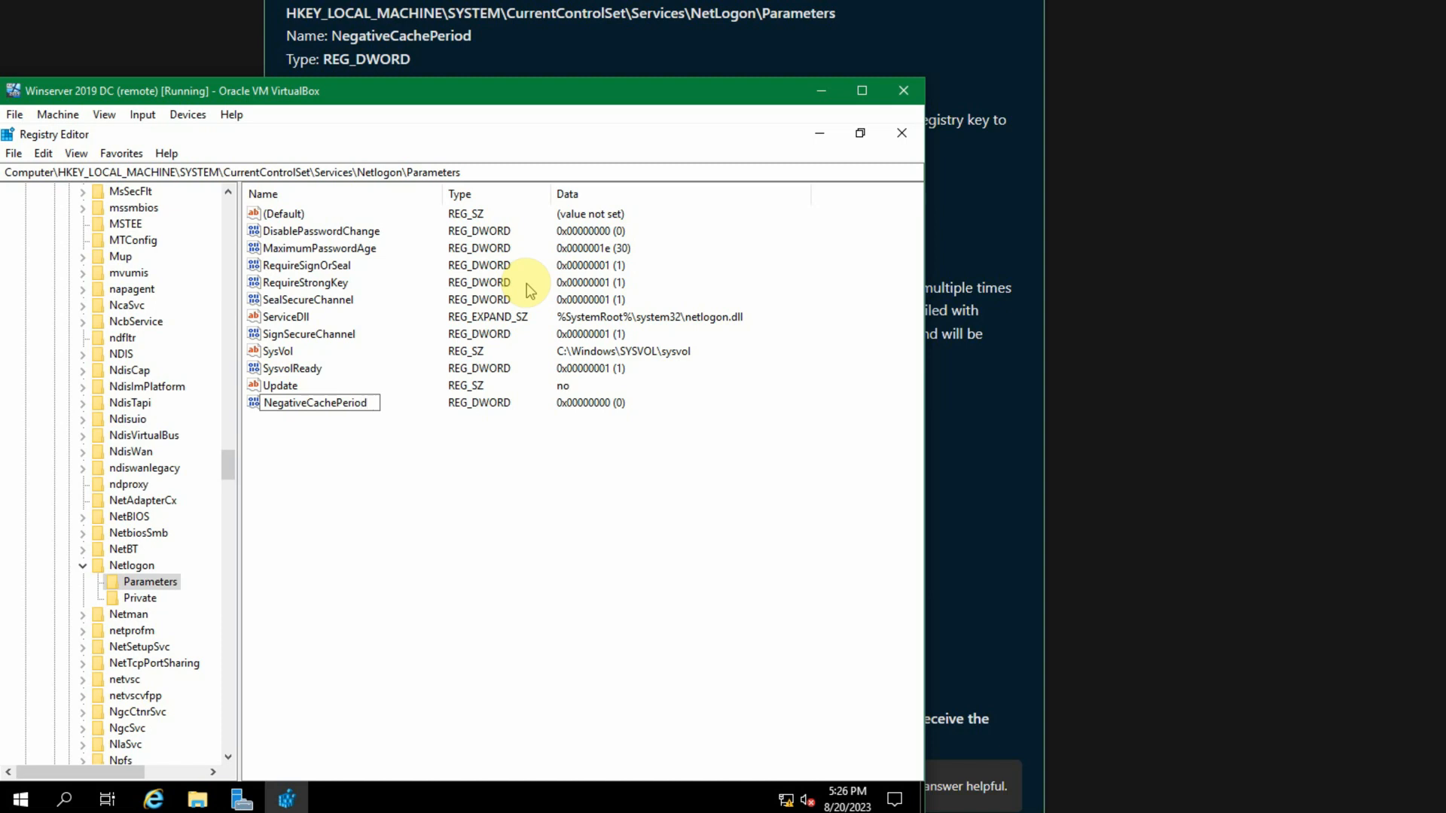
key(Return)
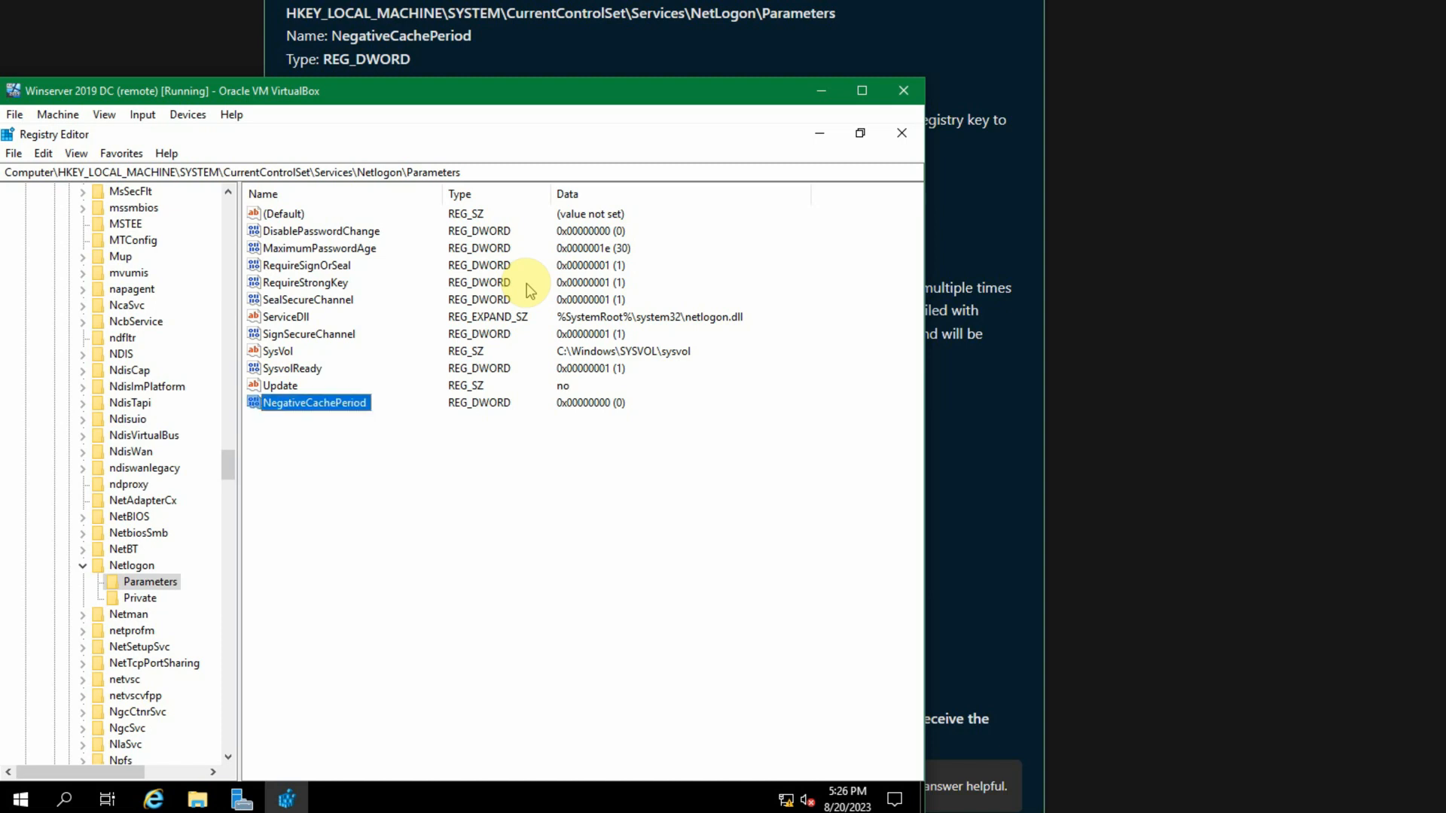
Open the NegativeCachePeriod value for editing and accept 0 as its hexadecimal value data.
click(339, 437)
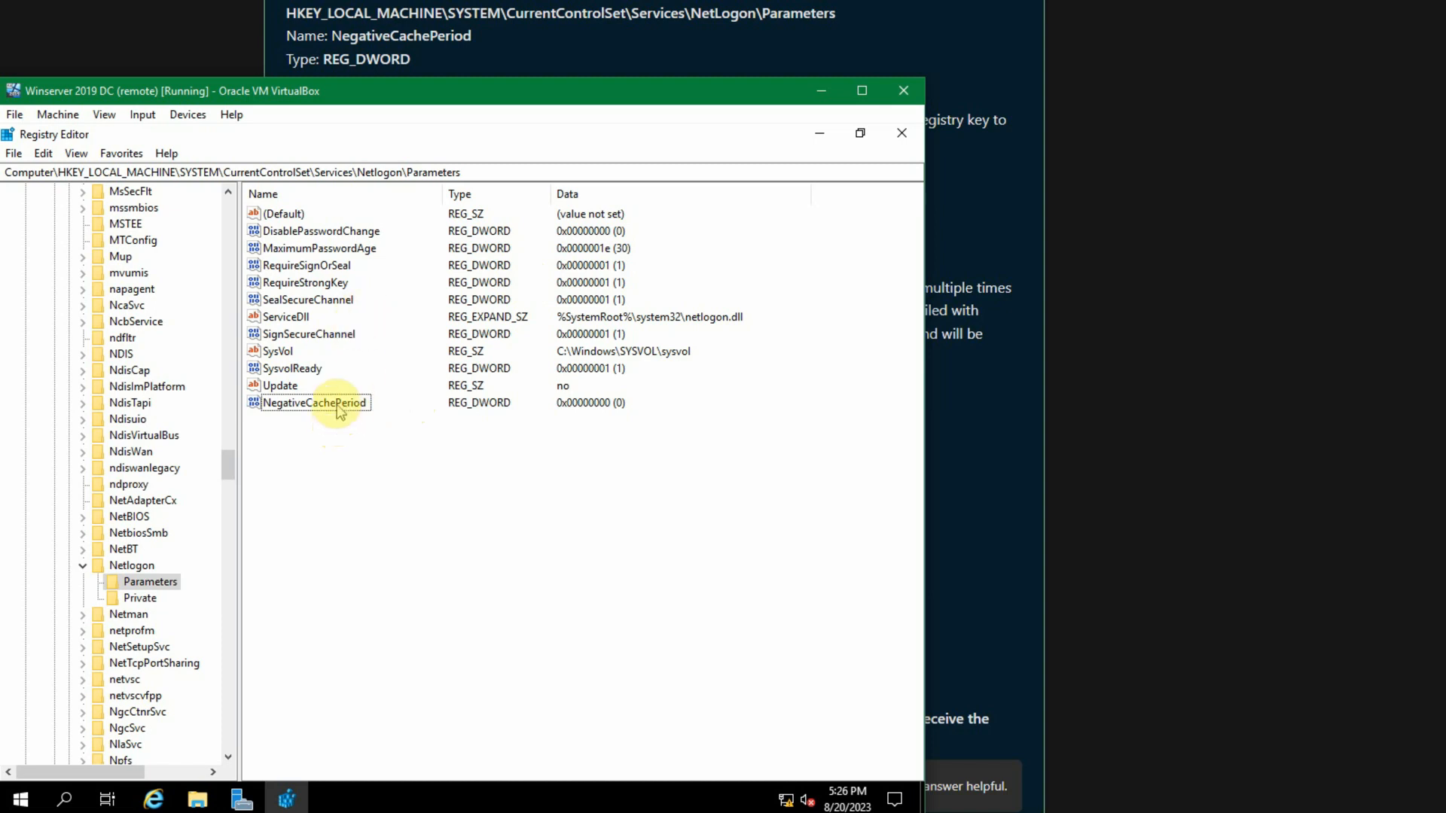
double_click(337, 406)
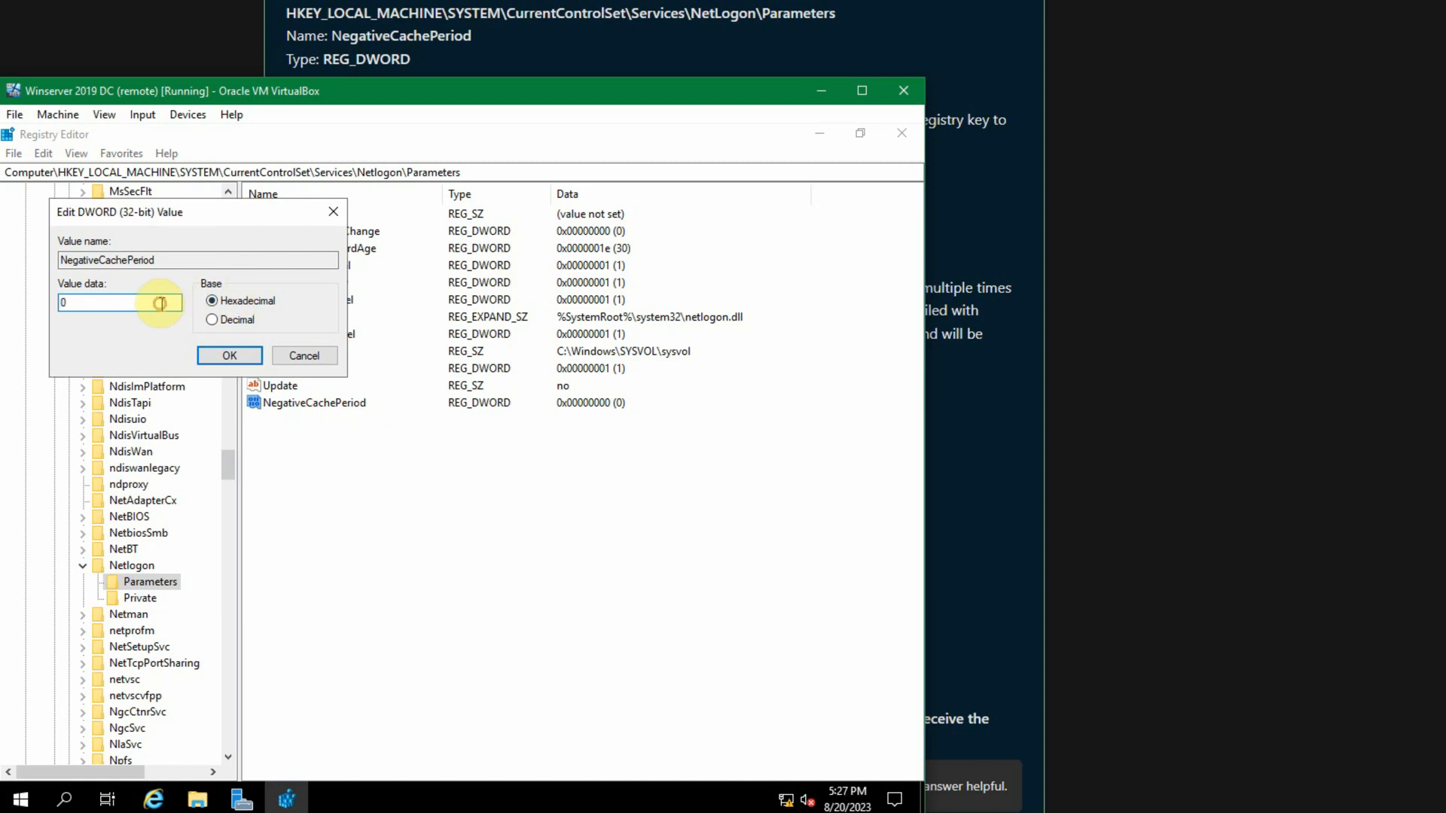
click(230, 356)
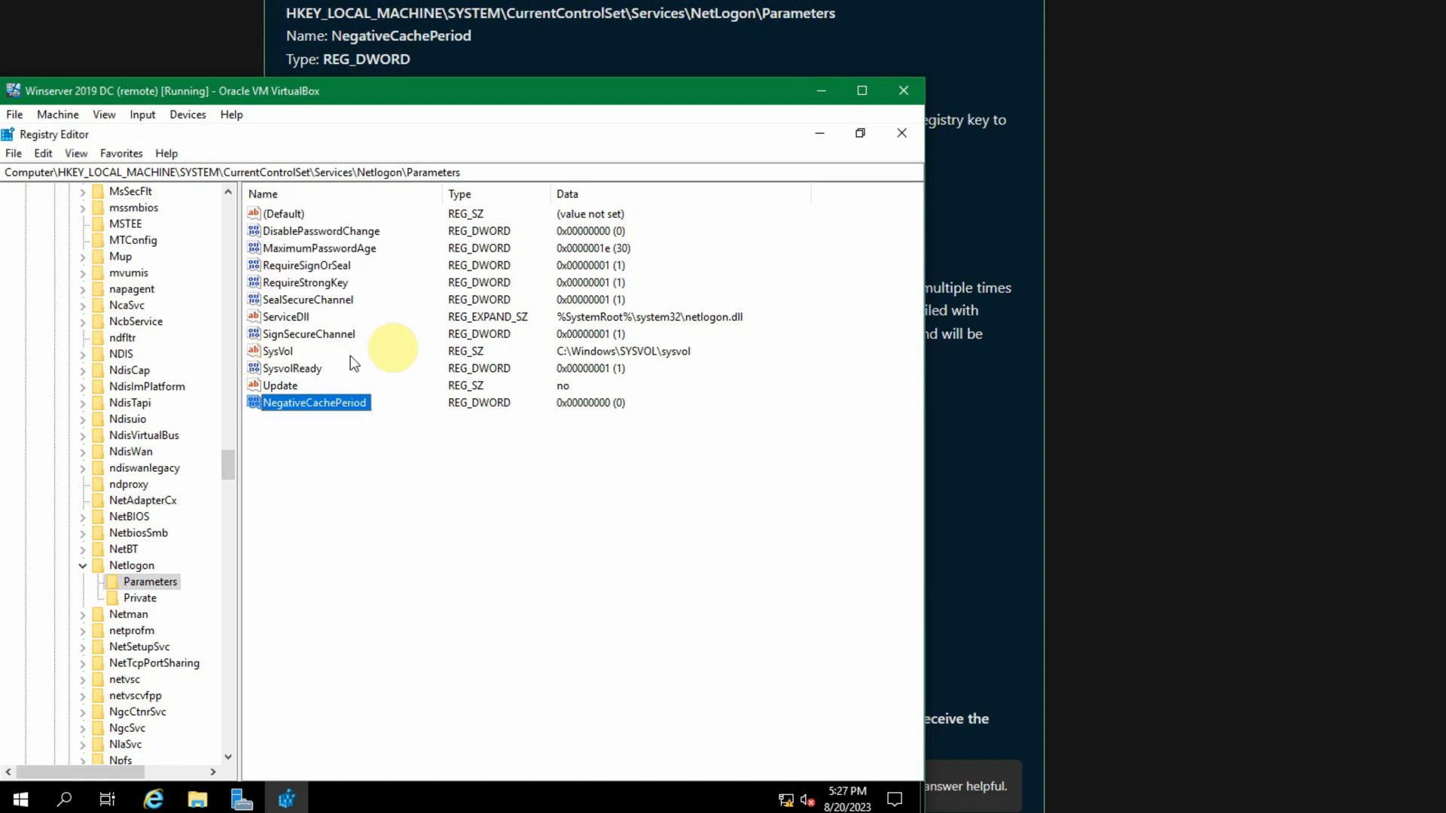
click(488, 452)
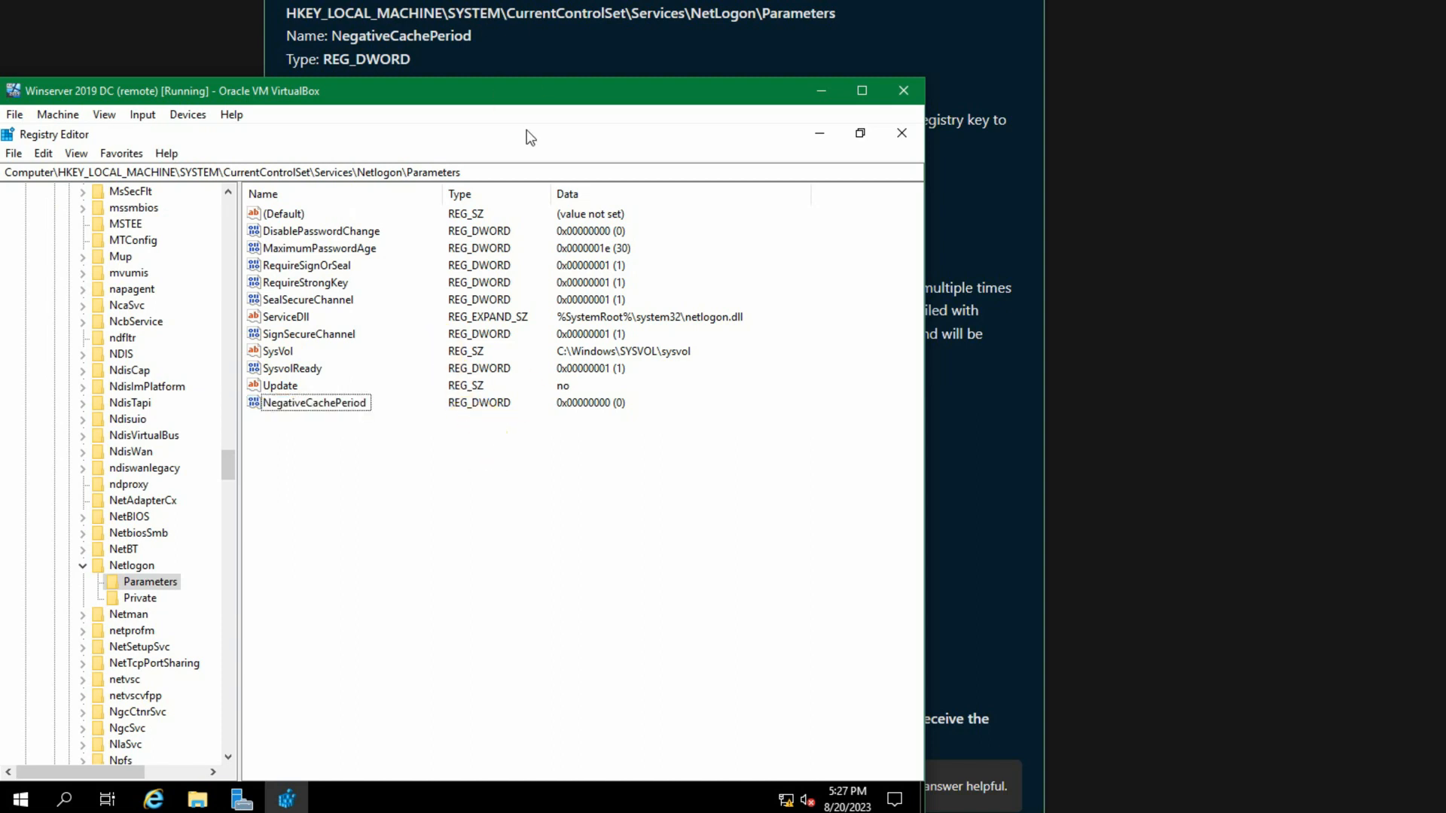
Return to the browser answer and examine the Dnscache\Parameters subkey path and the MaxNegativeCacheTtl details beneath it.
click(426, 62)
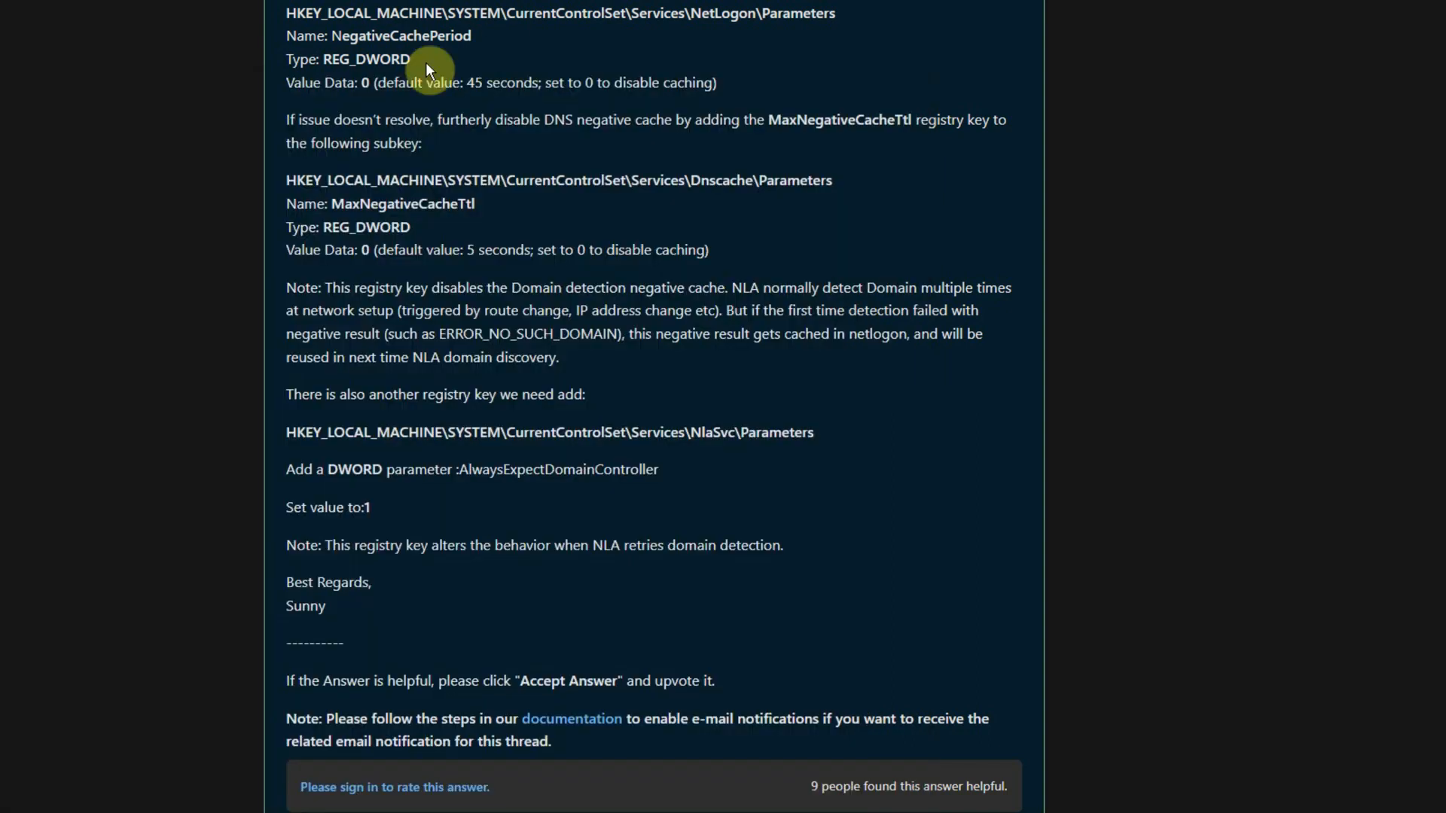
triple_click(360, 179)
scroll(653, 406, down, 3)
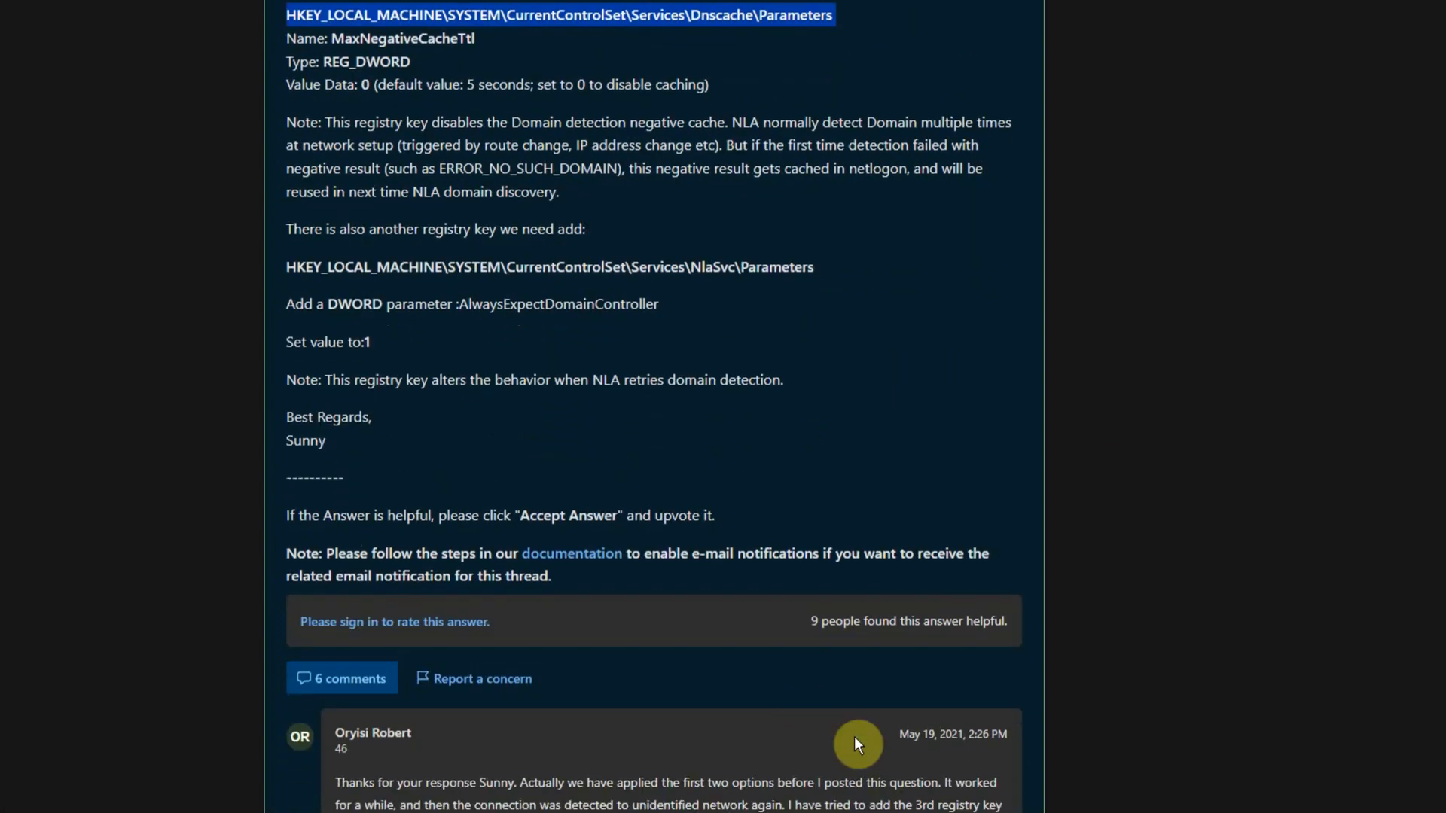
Switch to the Winserver 2019 DC virtual machine.
click(585, 812)
click(461, 760)
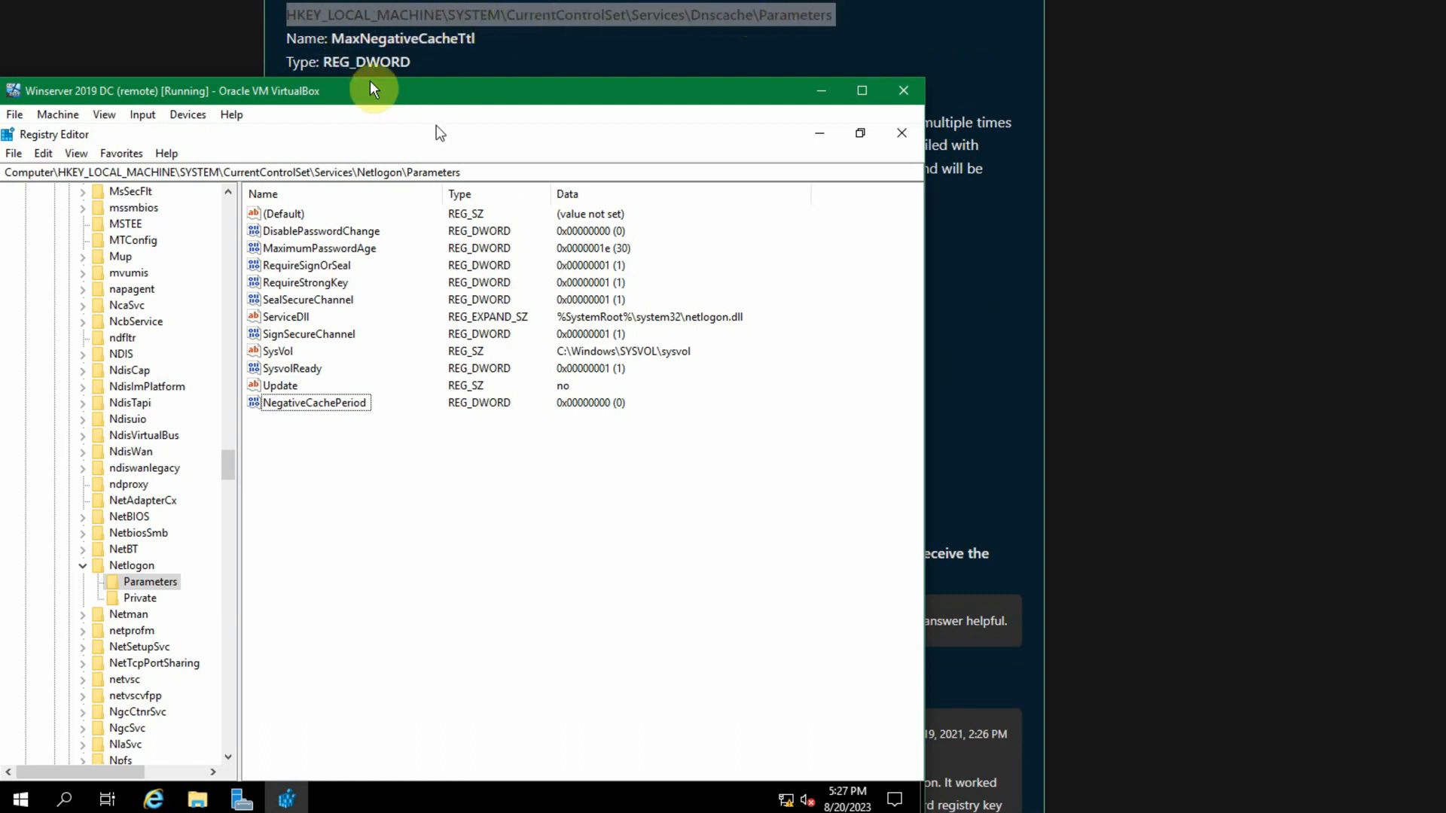
drag(294, 172, 592, 172)
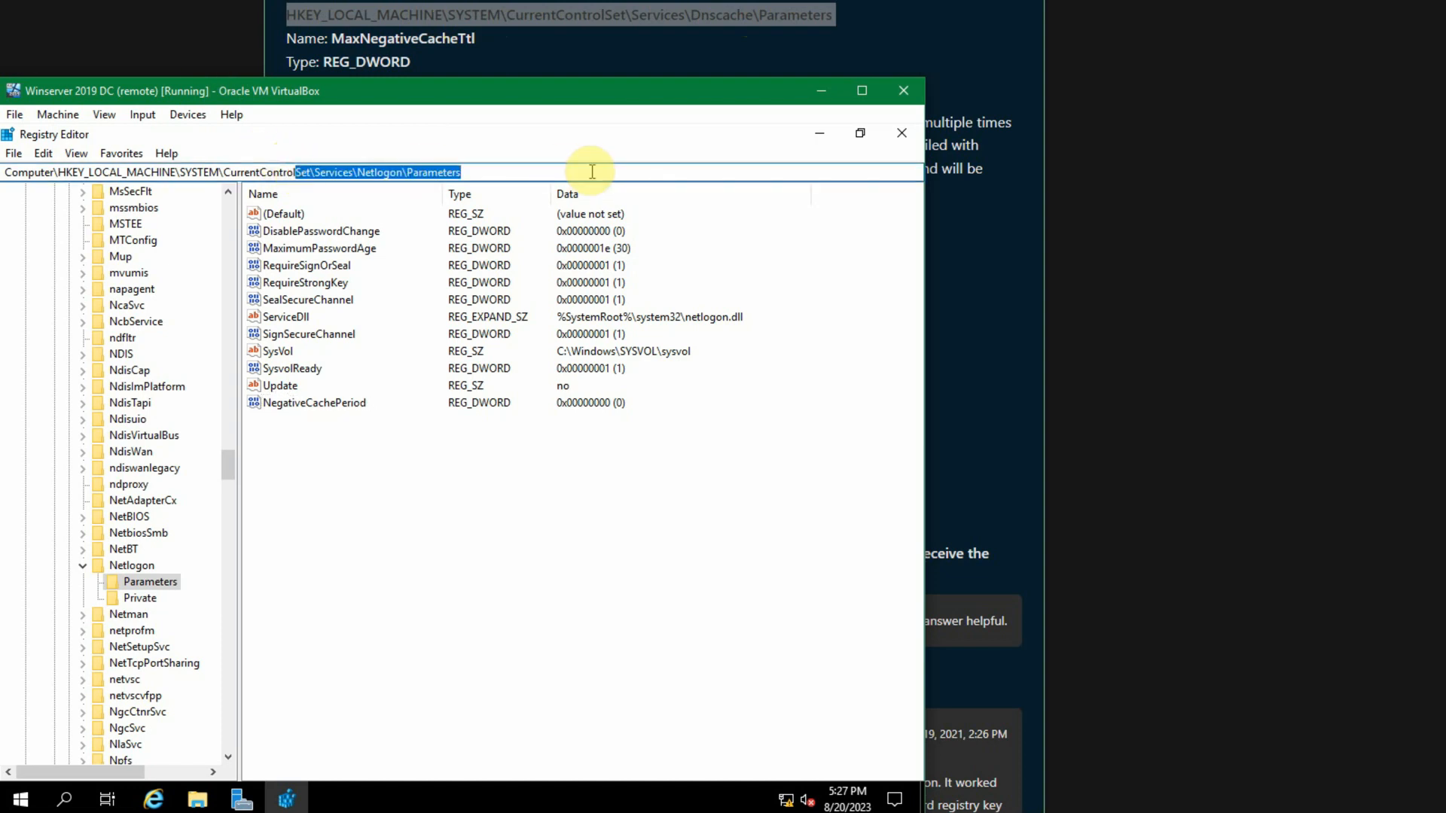
key(BackSpace)
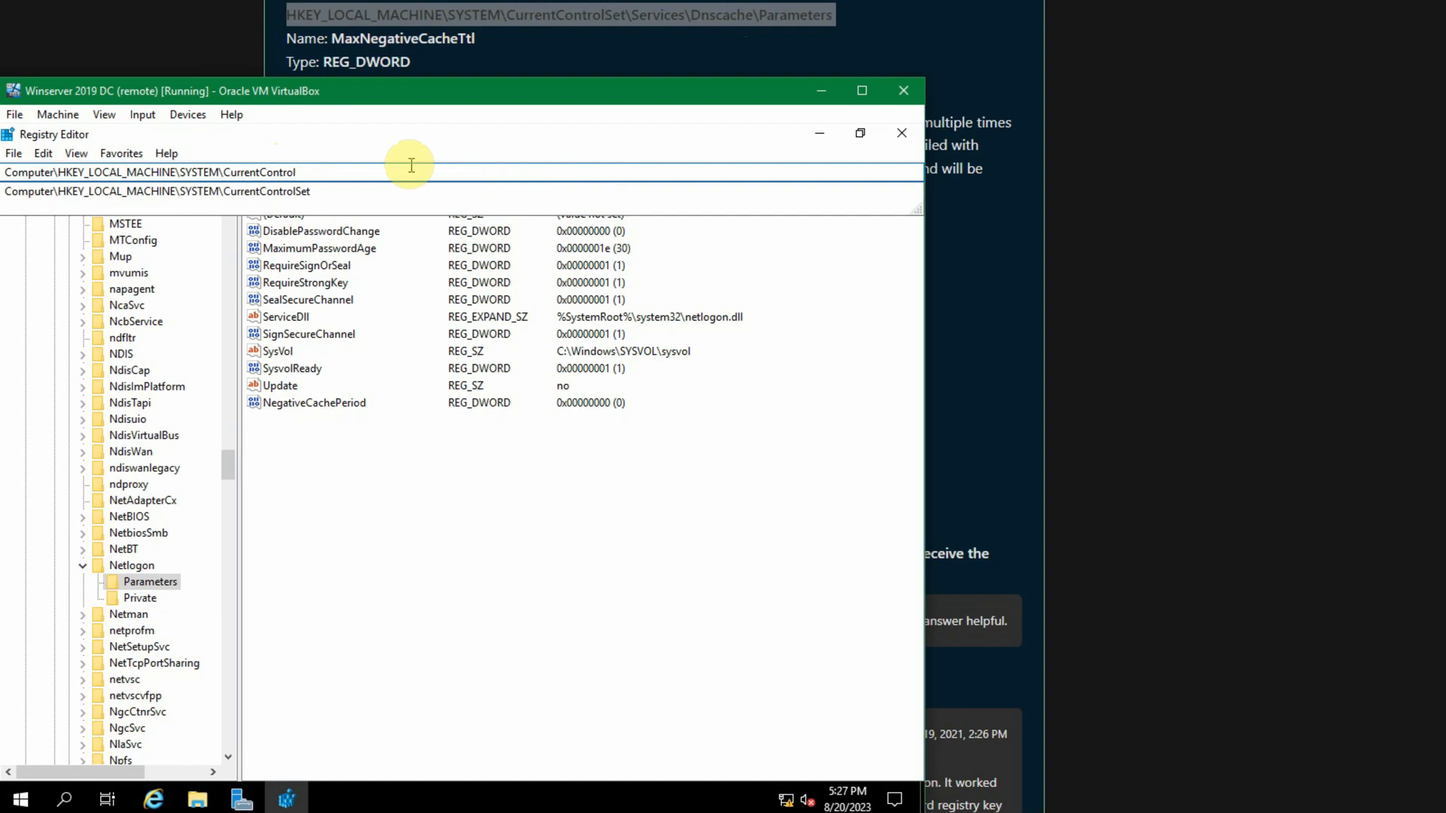
text(\)
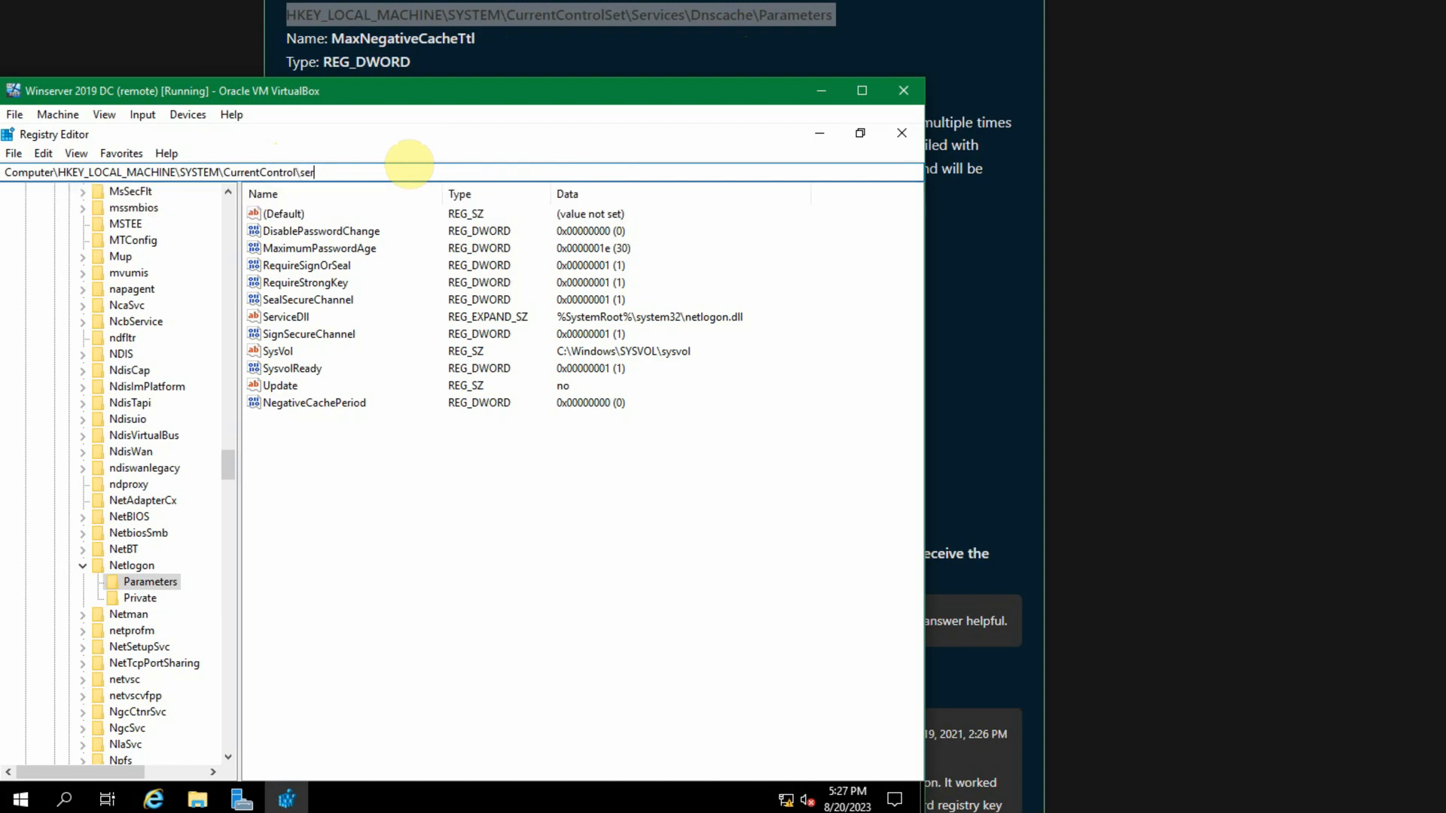
key(Escape)
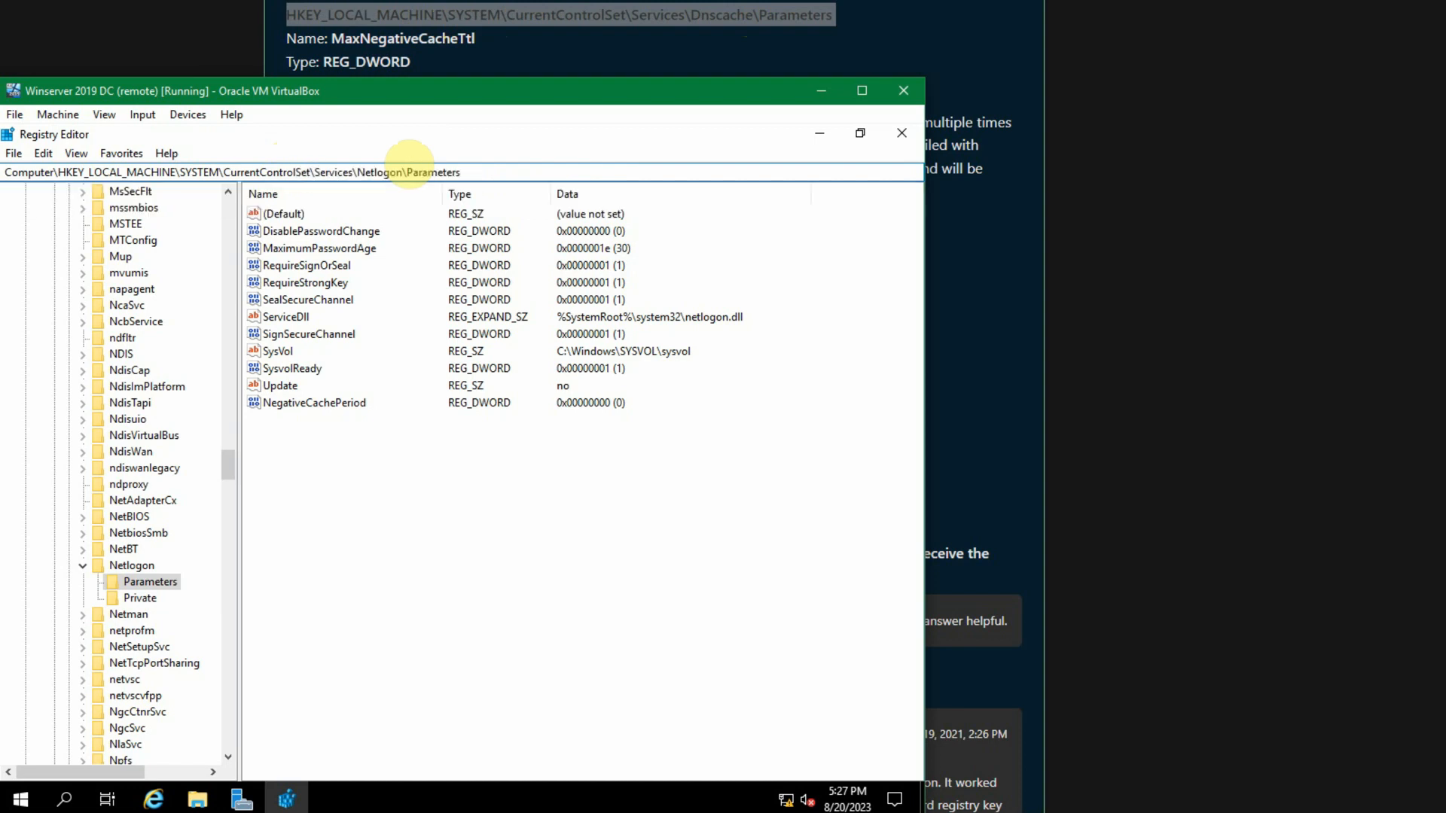
Go to the registry key HKEY_LOCAL_MACHINE\SYSTEM\CurrentControlSet\Services\Dnscache\Parameters.
double_click(381, 173)
shift+click(565, 175)
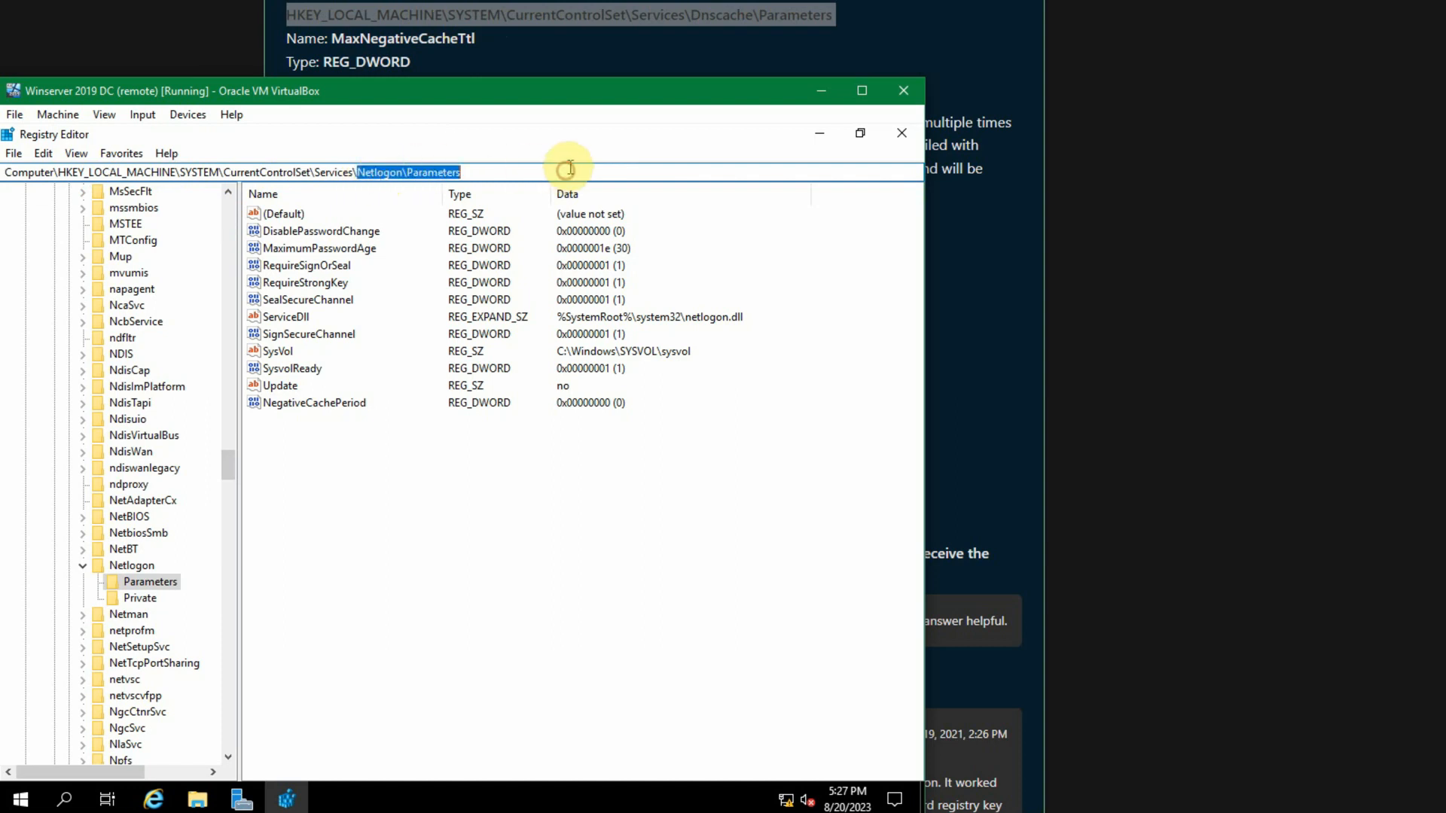
text(dns)
key(Down)
key(Down)
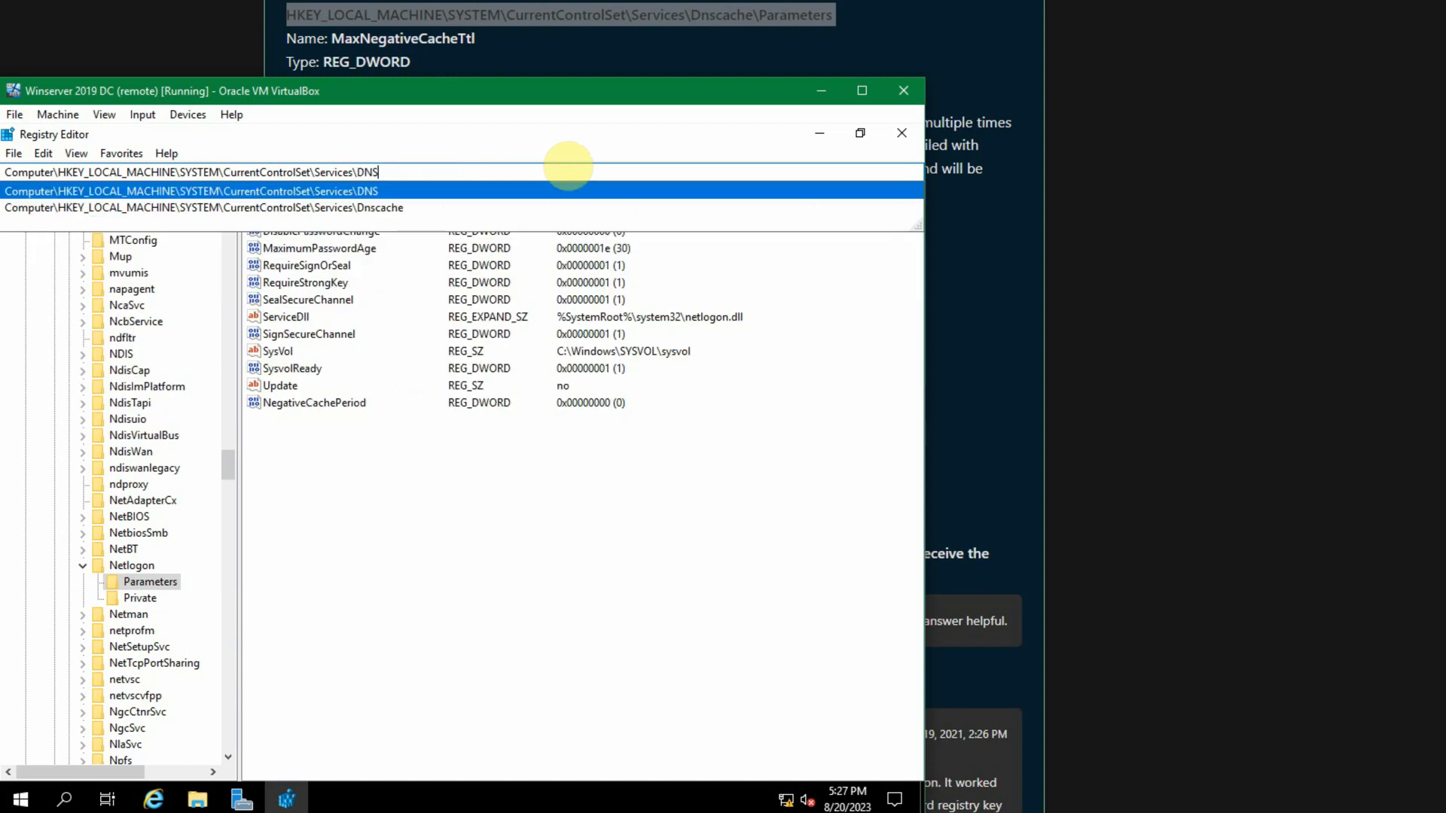
text(\)
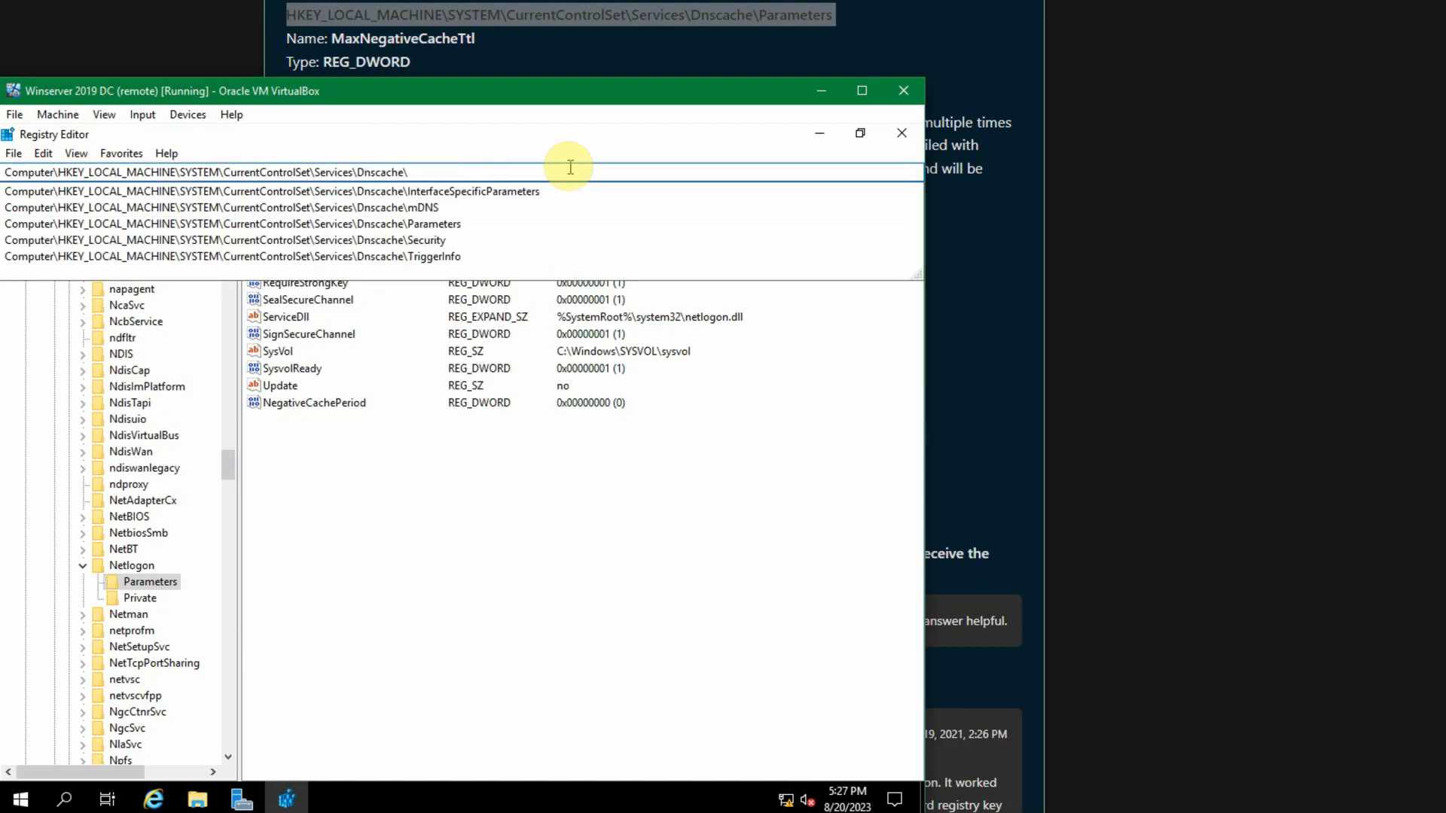
text(parameters)
key(Return)
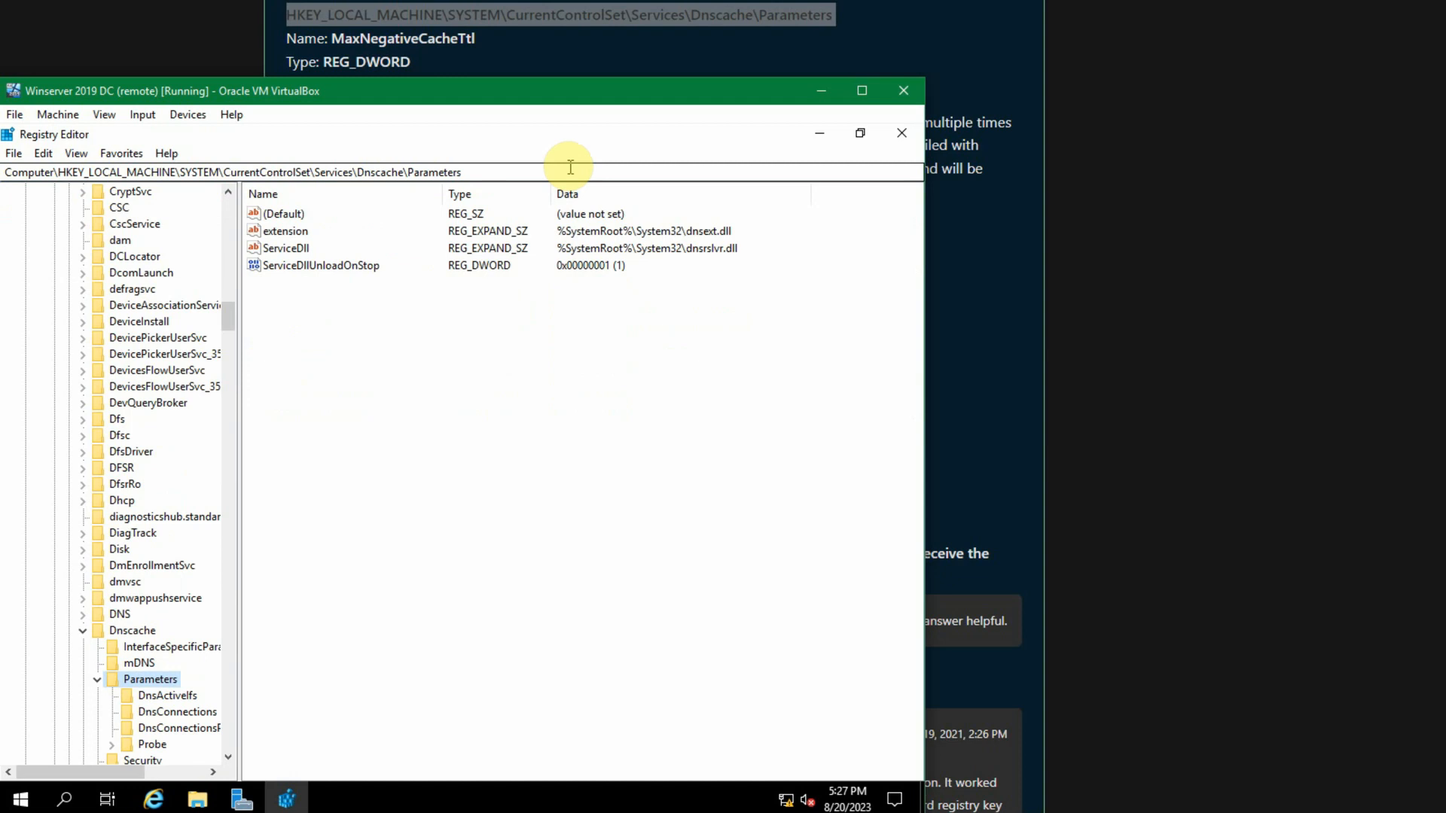
Create a DWORD (32-bit) value in Dnscache\Parameters and name it MaxNegativeCacheTtl, checking the spelling in the browser answer.
click(450, 351)
click(450, 350)
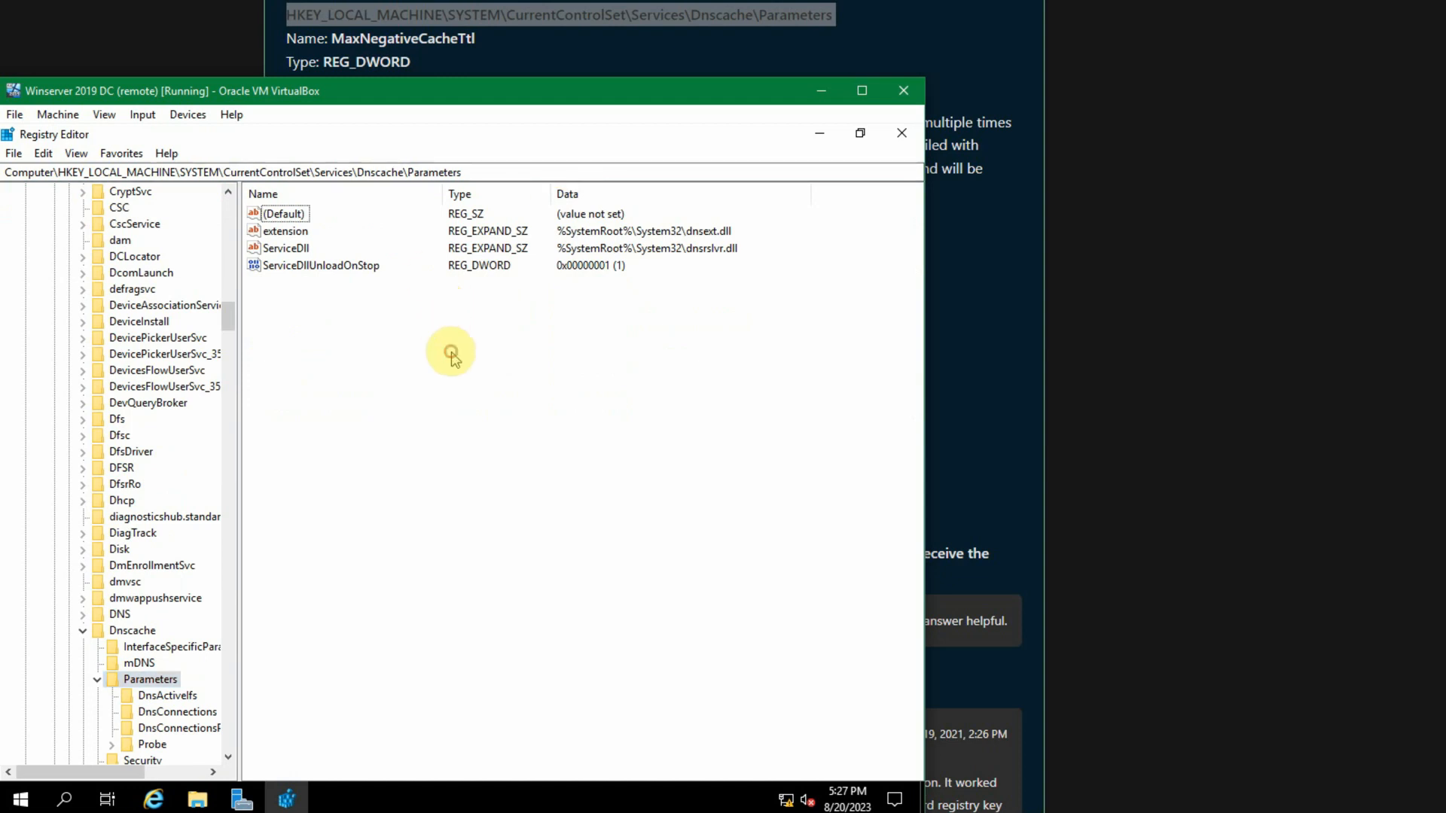
right_click(373, 312)
mouse_move(413, 323)
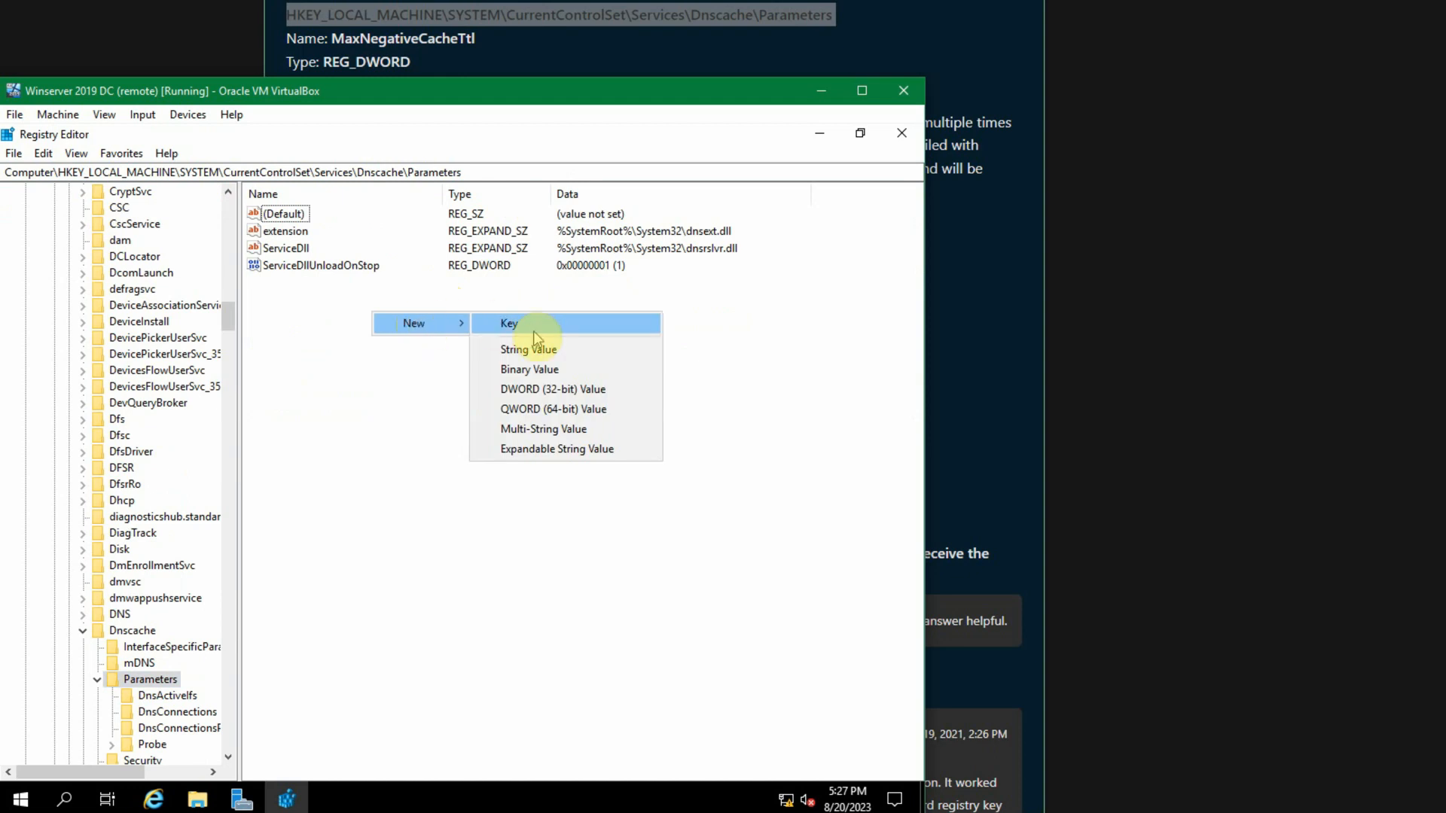
click(621, 390)
click(541, 52)
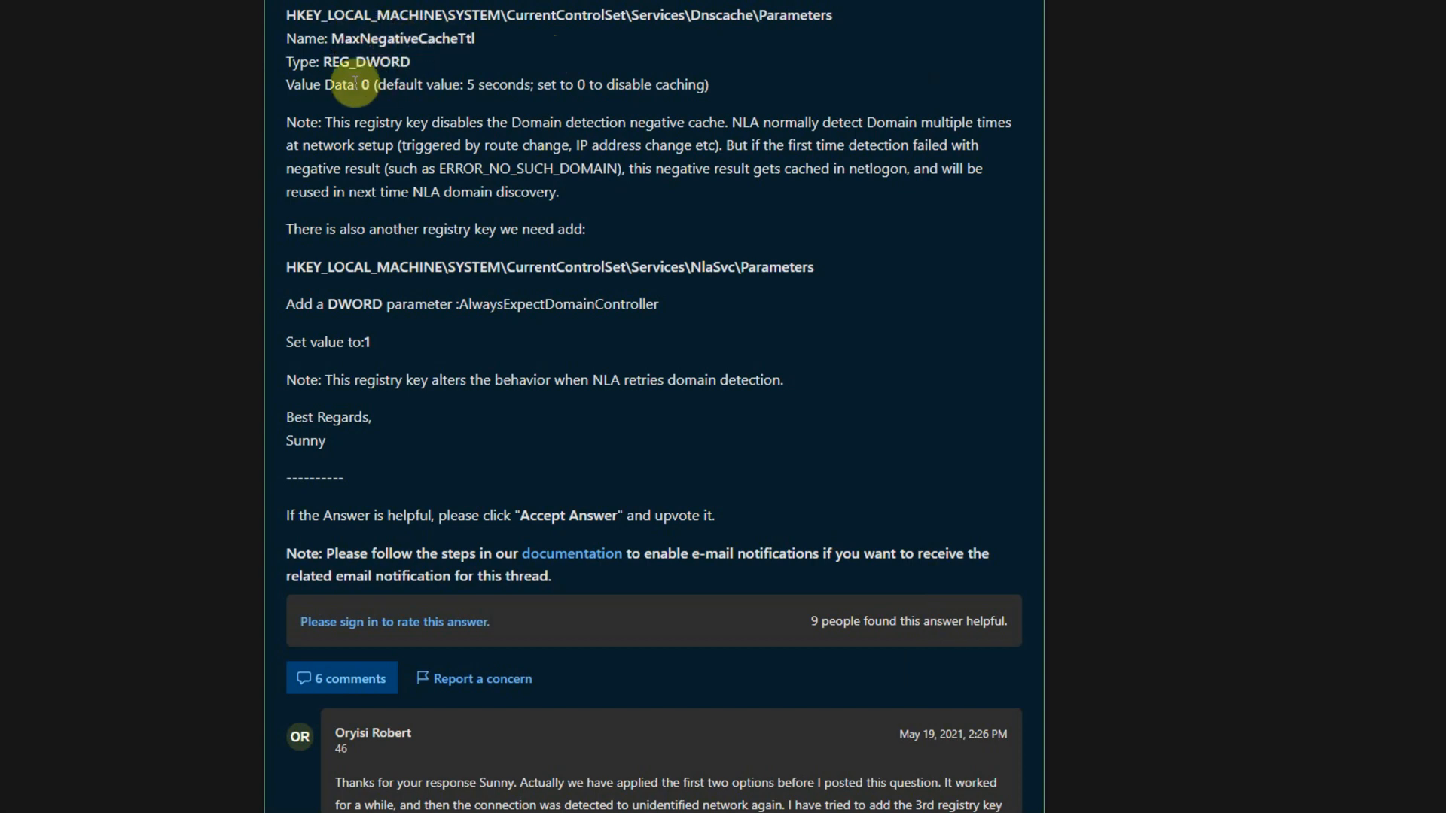
mouse_move(577, 787)
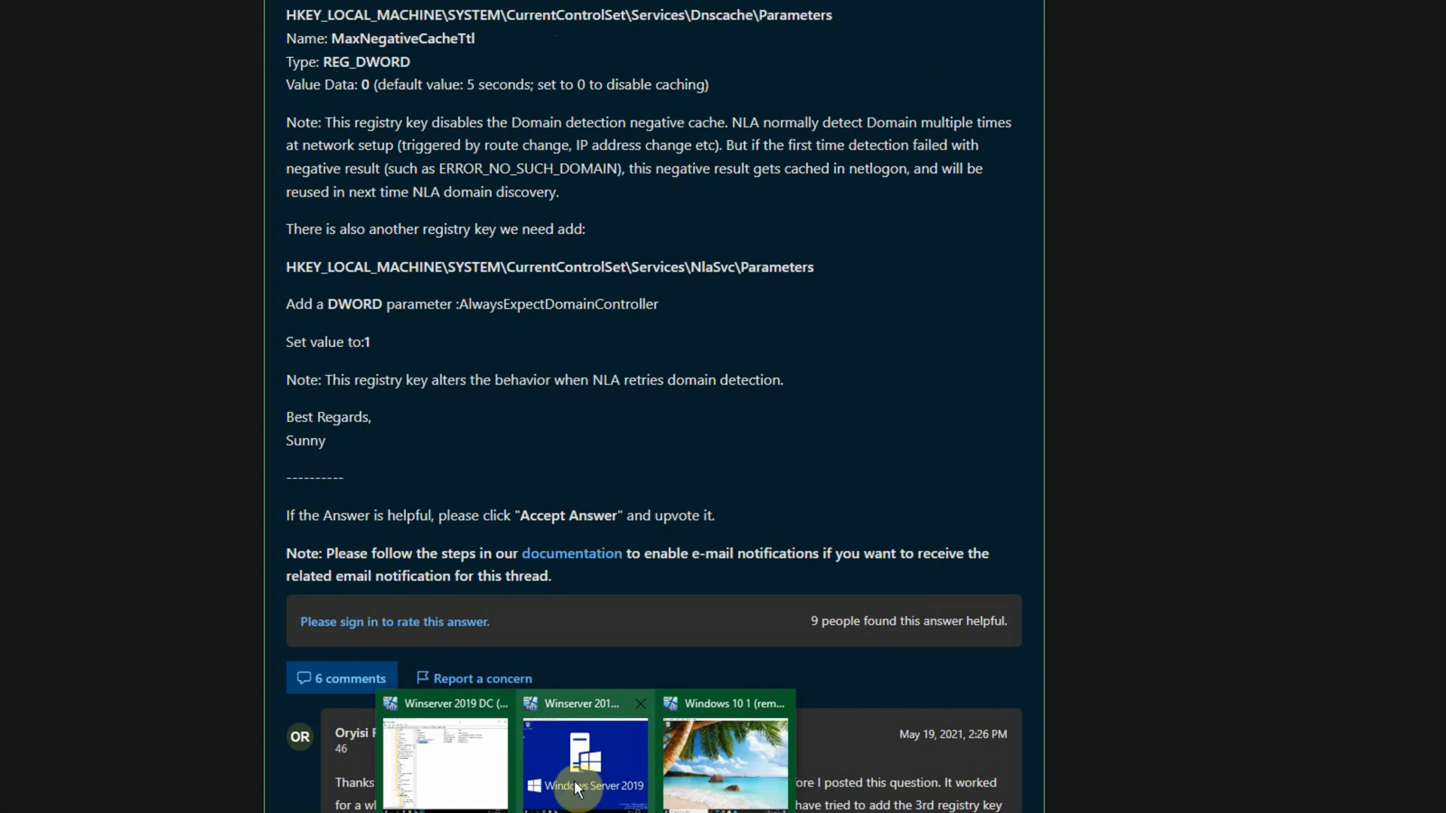
click(422, 768)
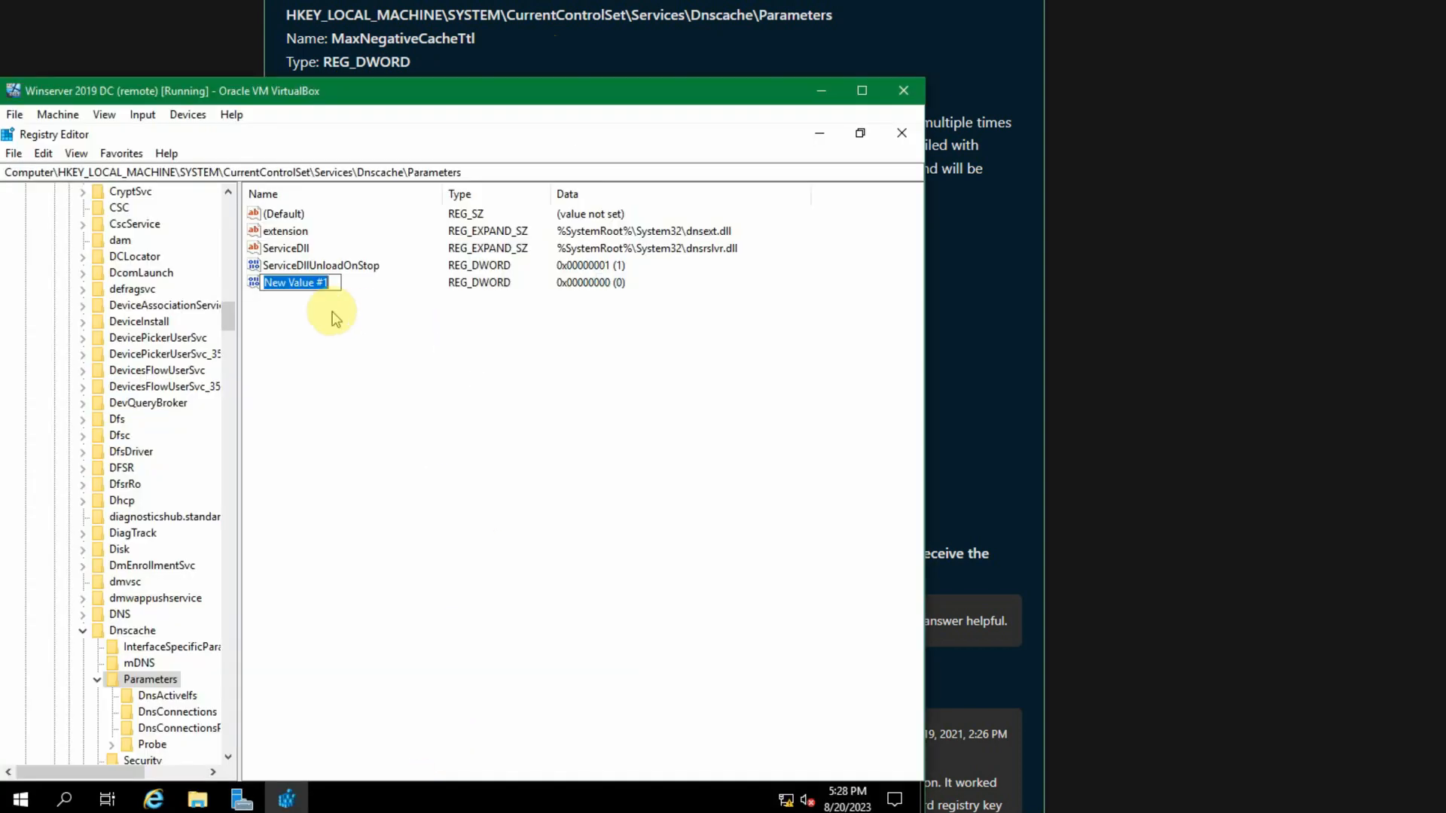
text(M)
text(Ttl)
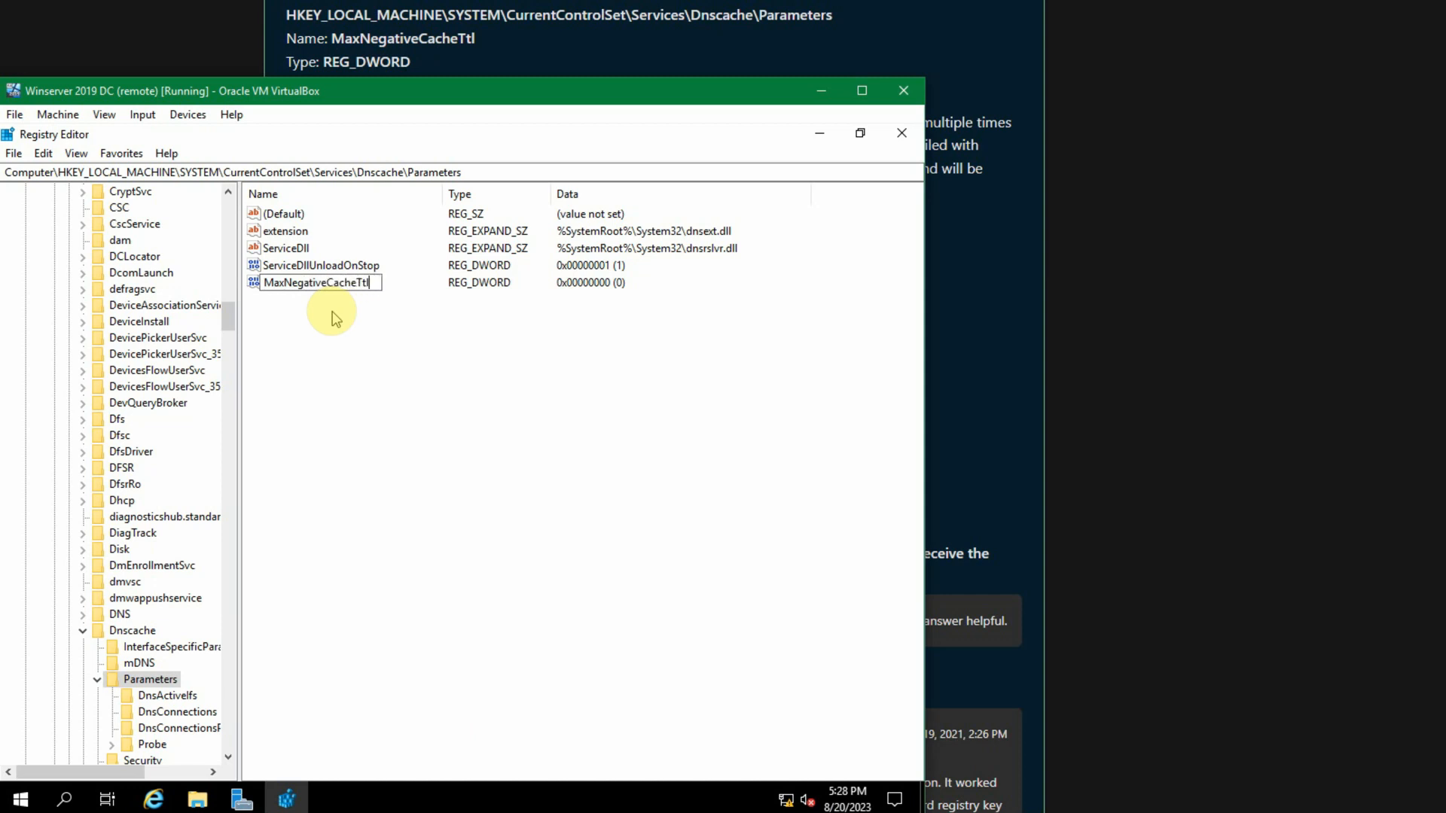
key(Return)
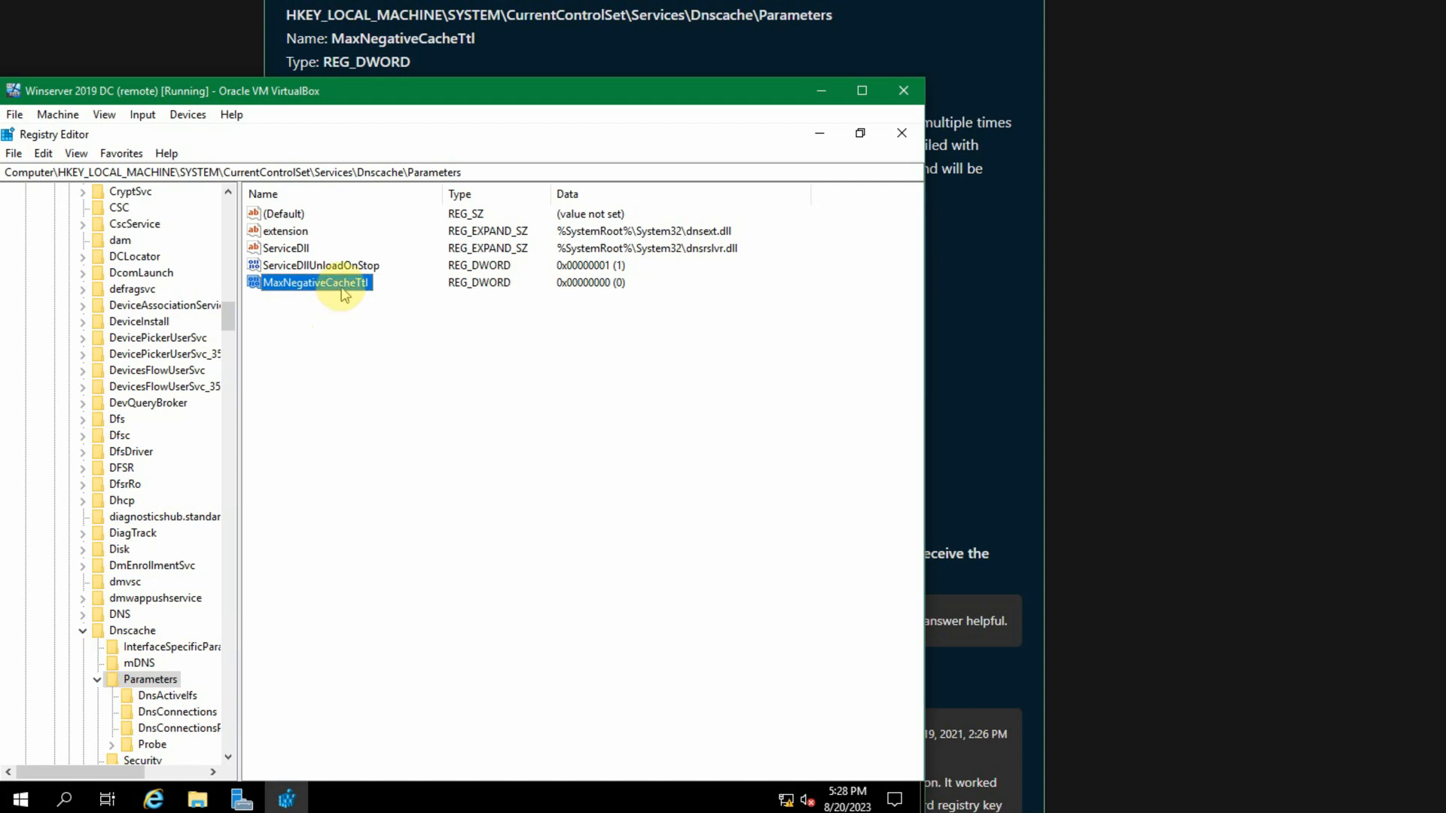
Open the MaxNegativeCacheTtl value for editing and accept 0 as its hexadecimal value data.
double_click(341, 284)
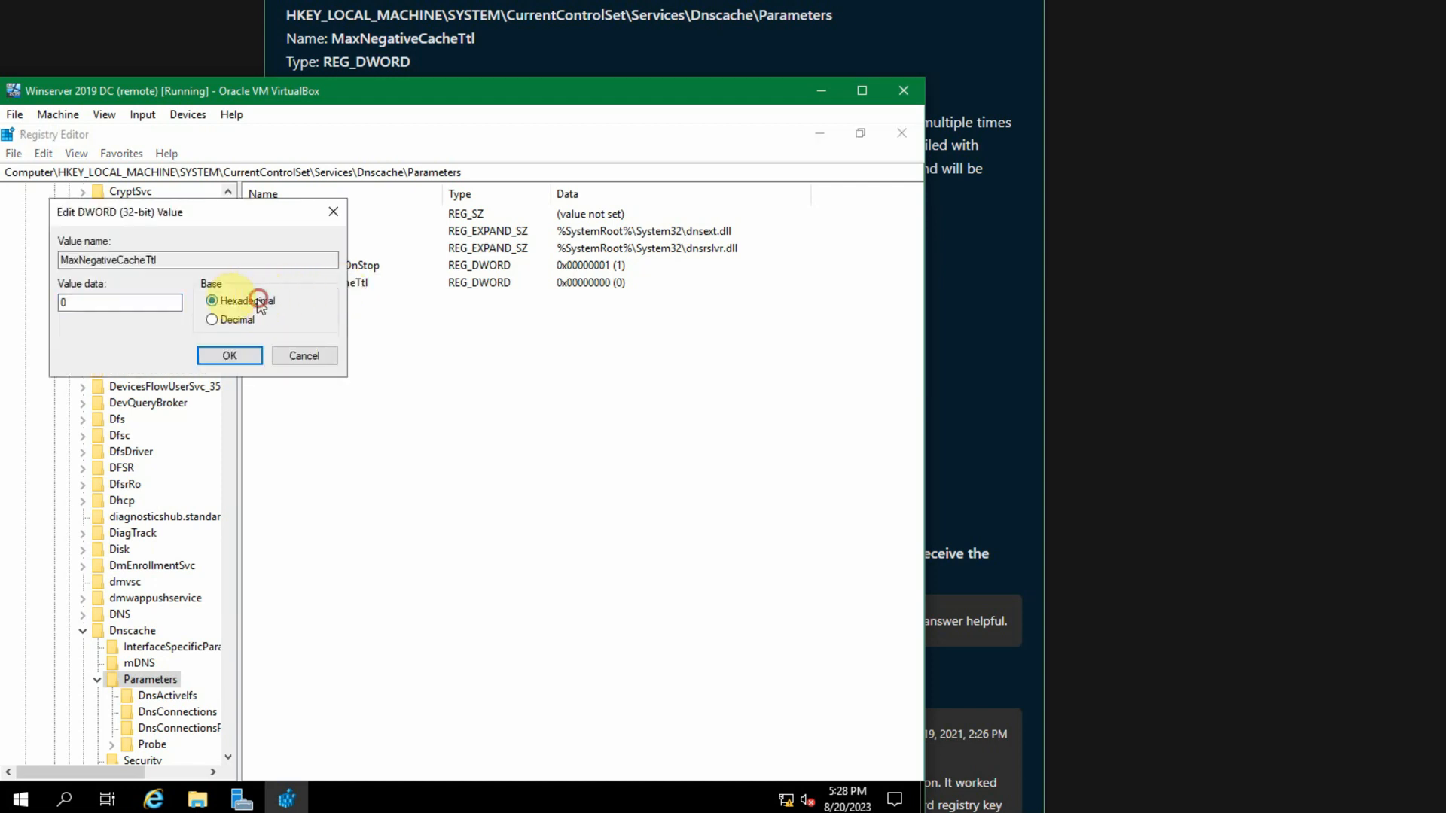
click(161, 303)
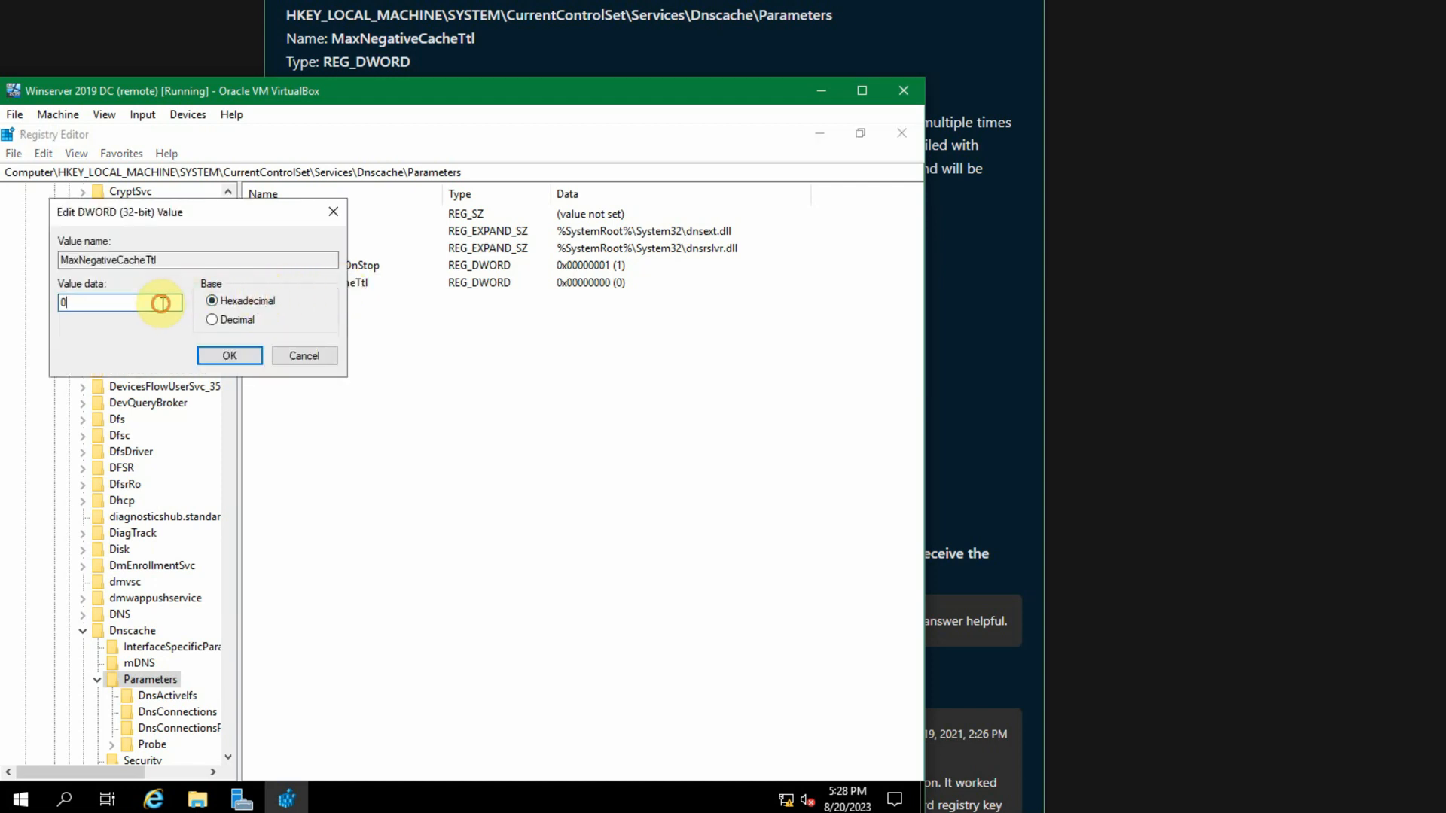
click(222, 355)
click(362, 345)
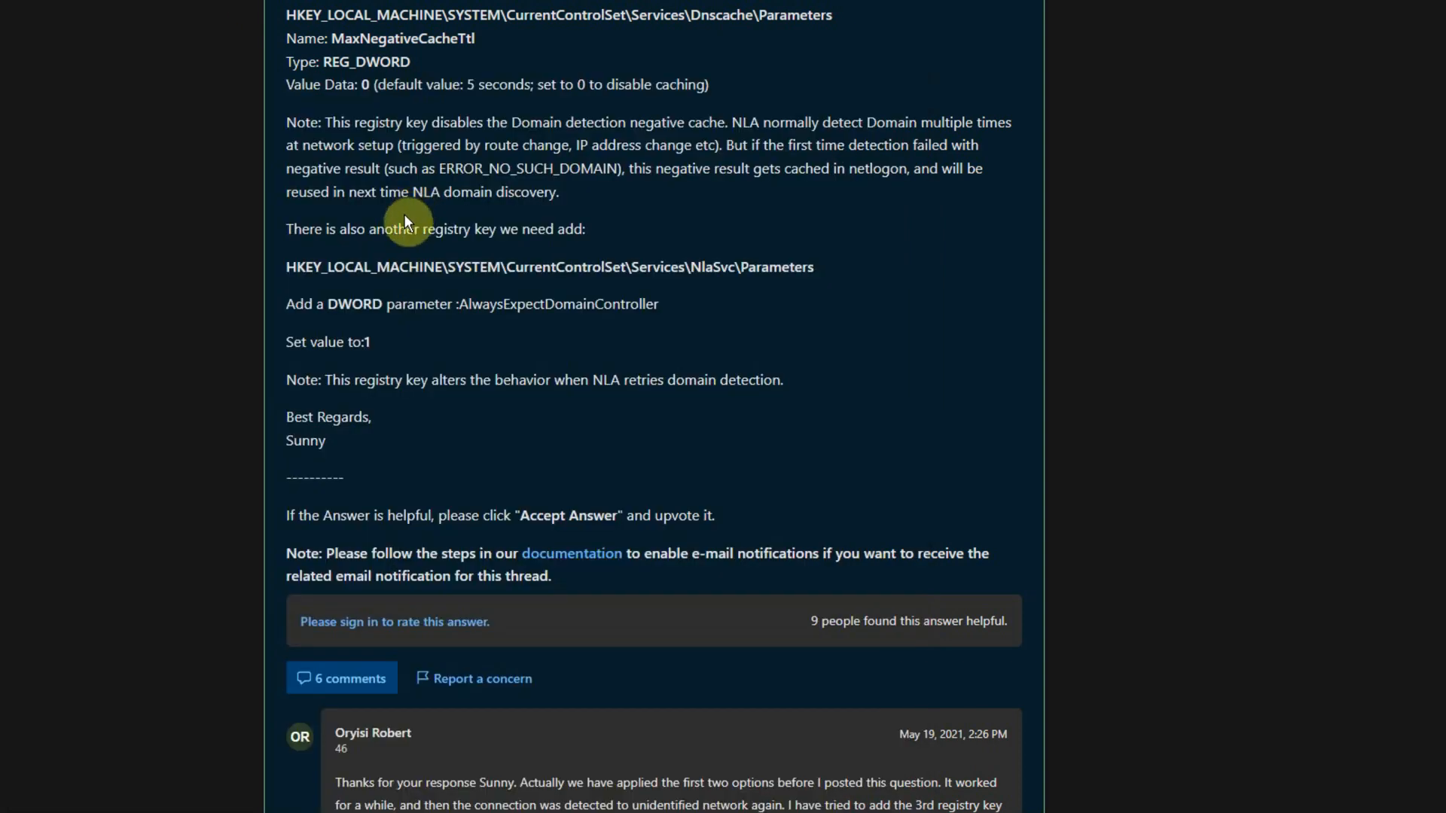
In the browser answer, examine the NlaSvc\Parameters subkey path and the instructions beneath it.
triple_click(310, 269)
scroll(653, 406, down, 3)
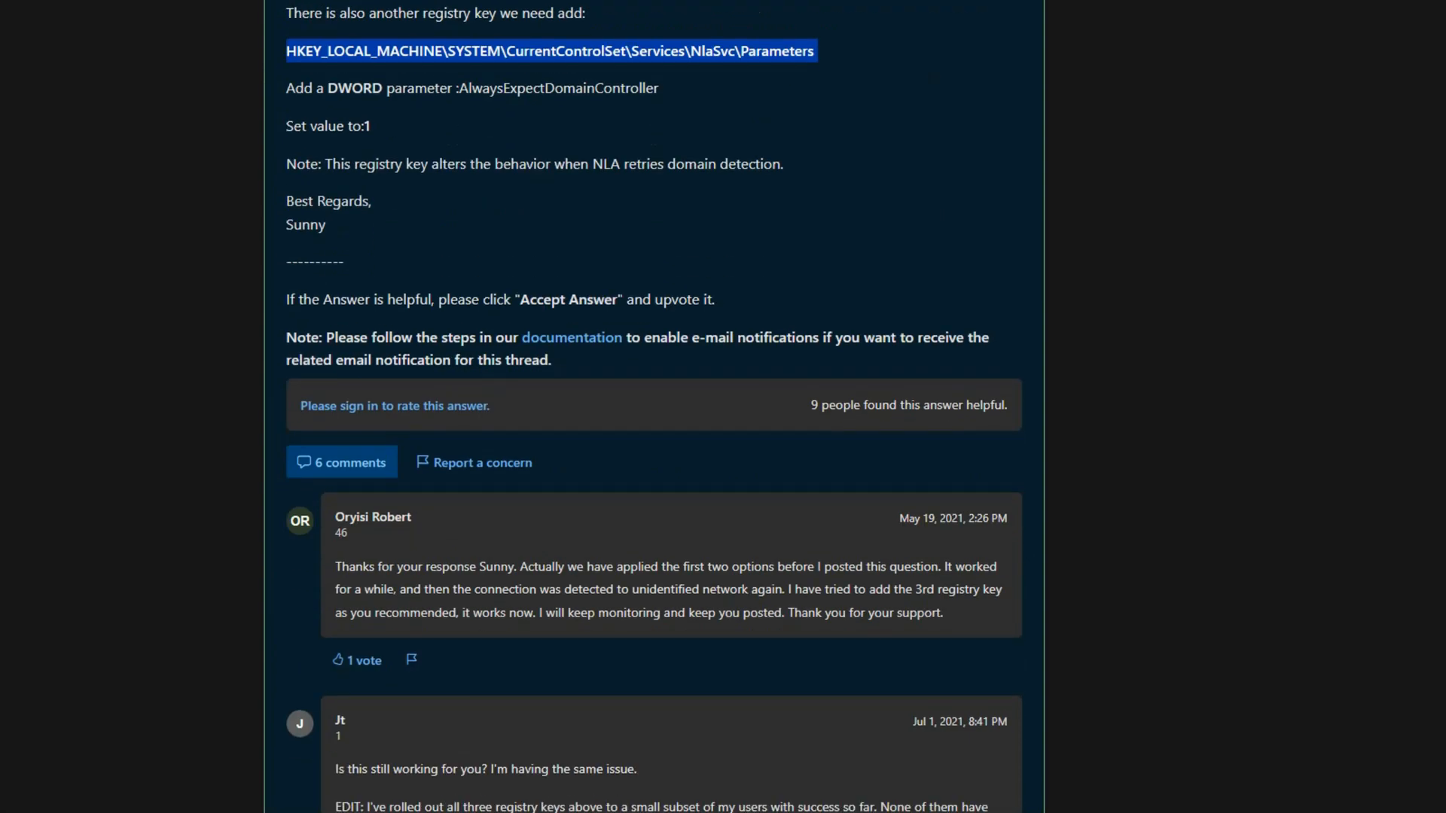
scroll(654, 407, up, 1)
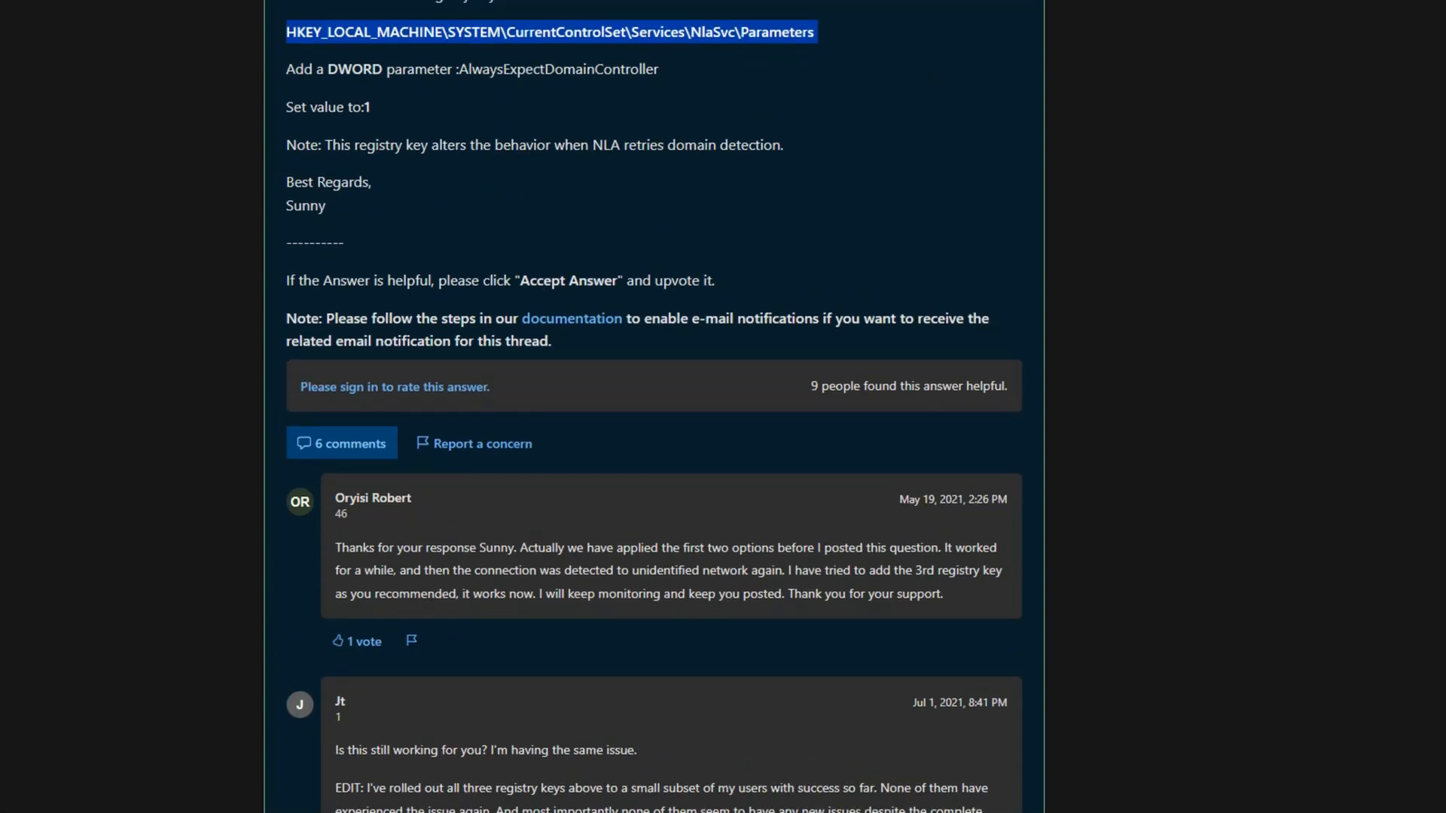
scroll(653, 407, down, 1)
scroll(653, 407, up, 1)
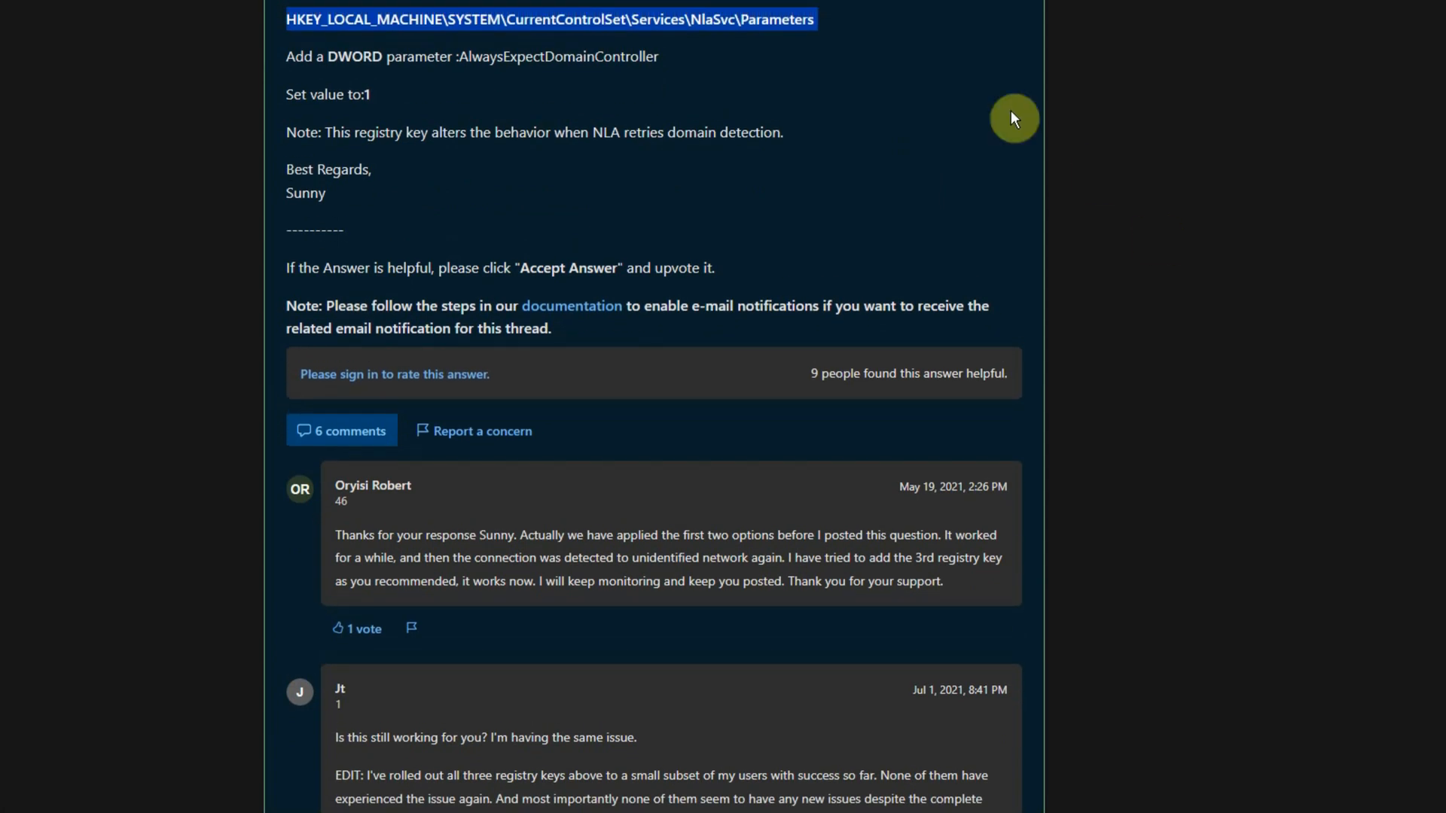
click(857, 21)
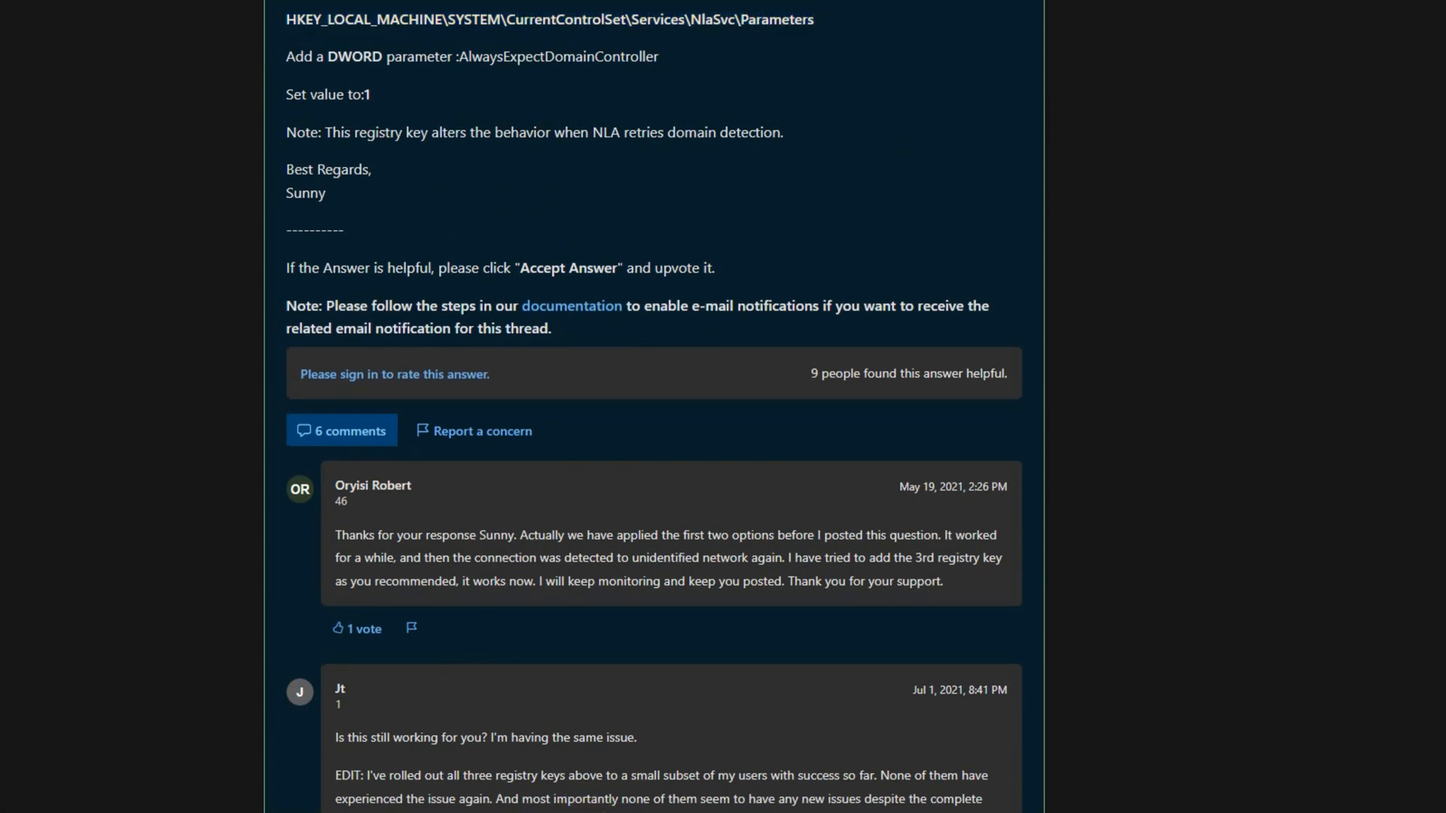
Back on the Winserver 2019 DC machine, go to the registry key HKEY_LOCAL_MACHINE\SYSTEM\CurrentControlSet\Services\NlaSvc\Parameters.
mouse_move(594, 810)
click(430, 775)
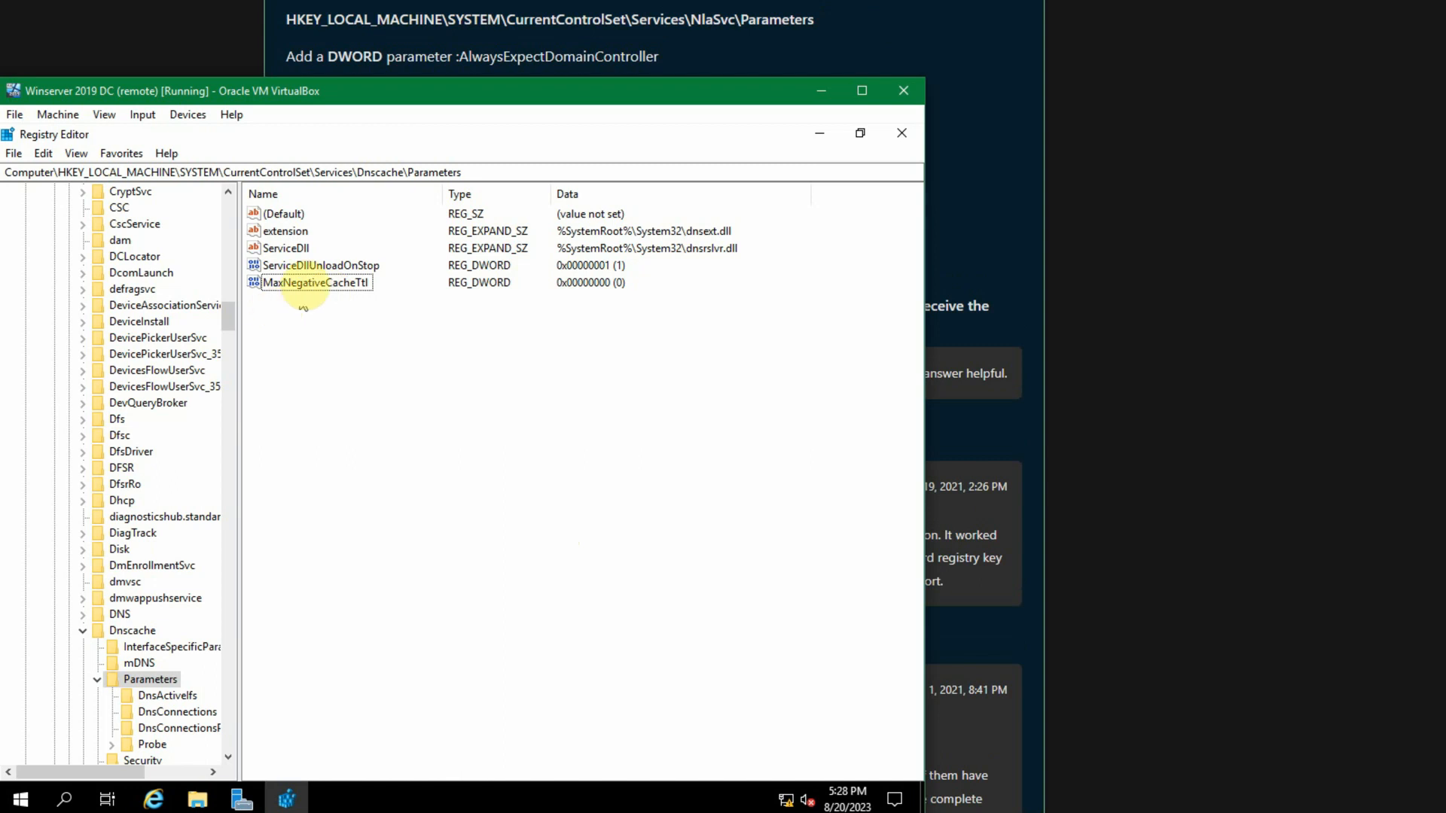
click(488, 169)
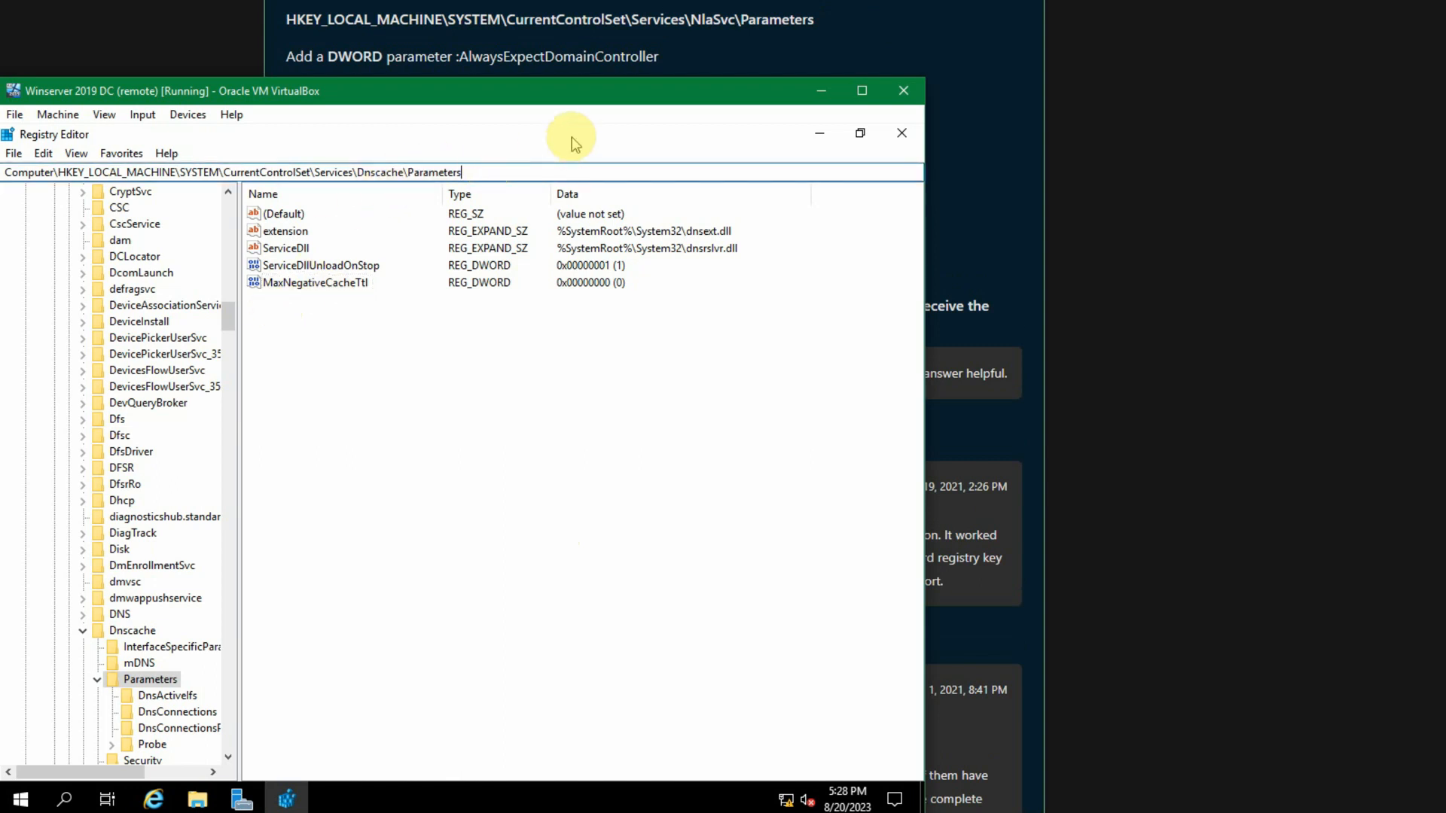
key(ctrl+shift+Left)
key(ctrl+shift+Left)
key(ctrl+shift+Left)
key(ctrl+shift+Right)
key(ctrl+shift+Right)
key(ctrl+shift+Left)
text(n)
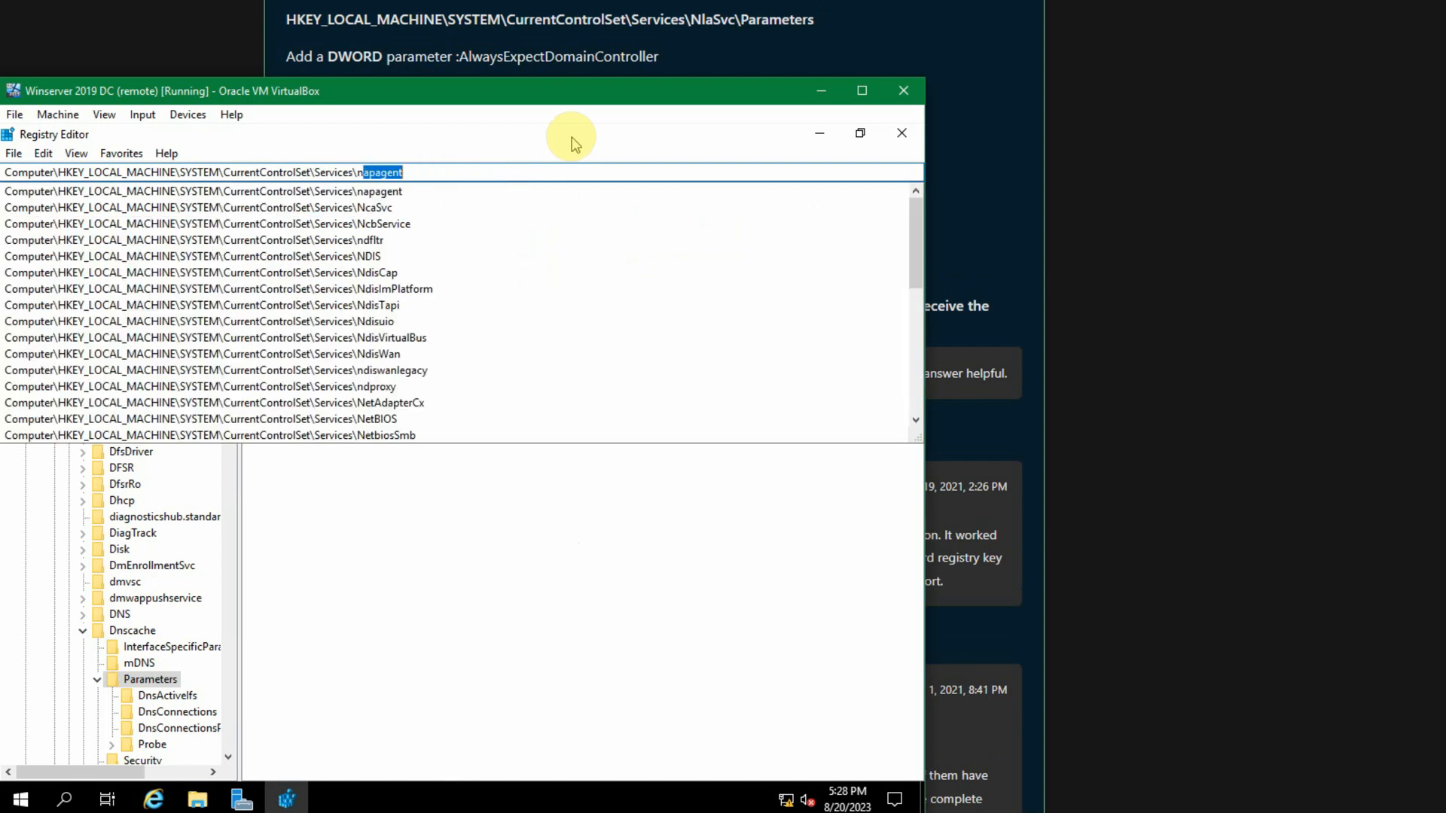
text(lasvc)
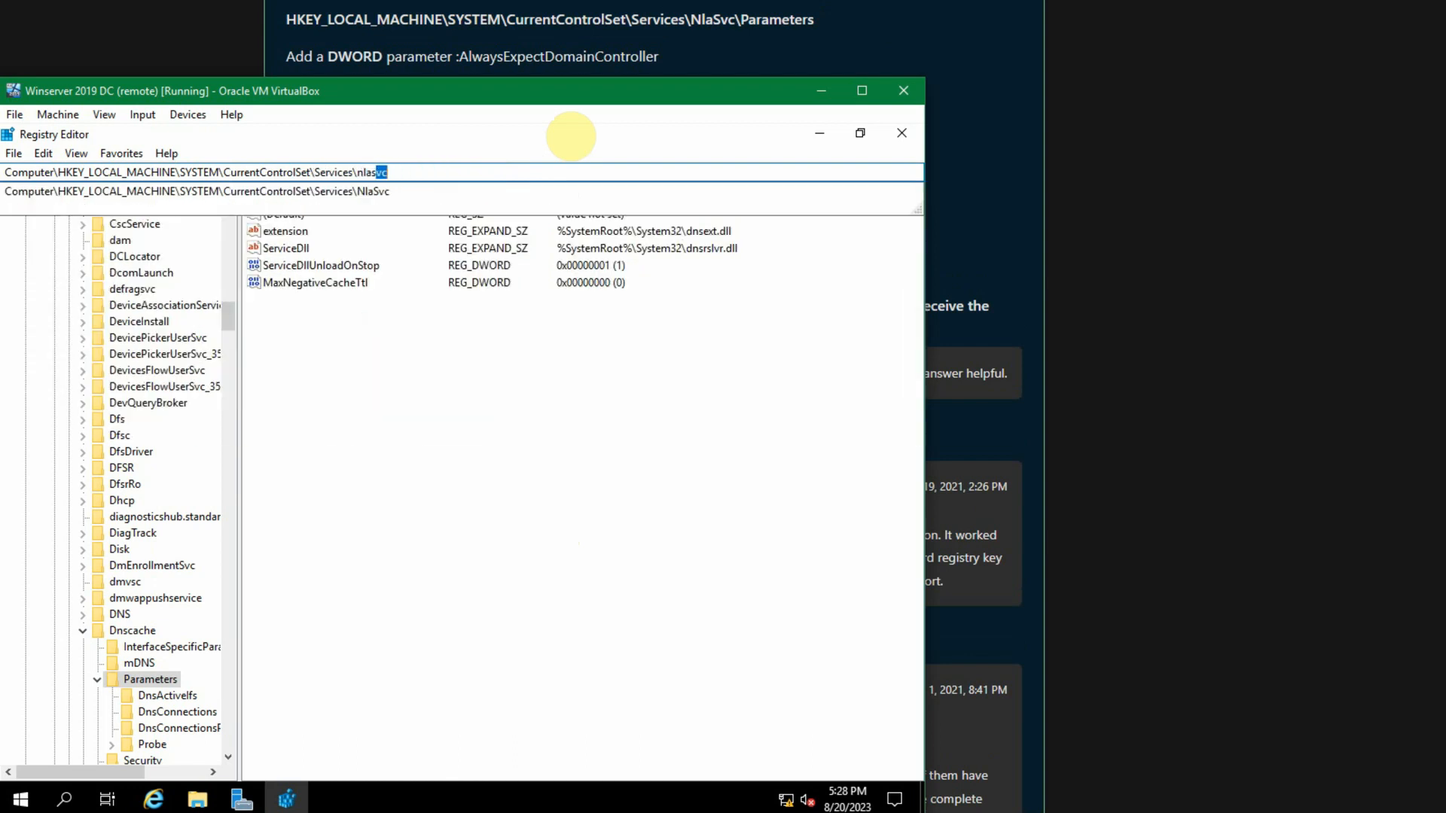
key(Down)
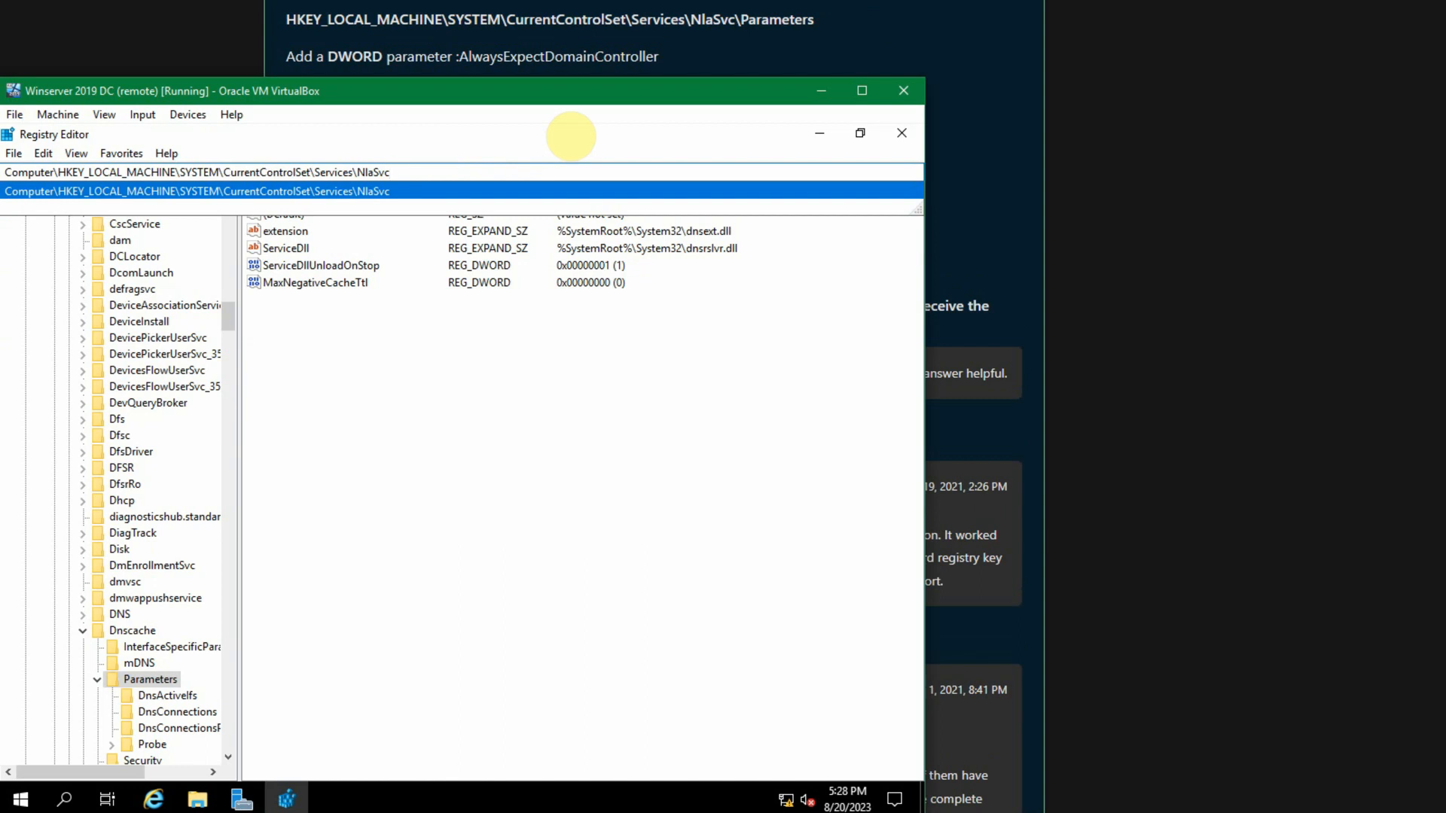
text(\)
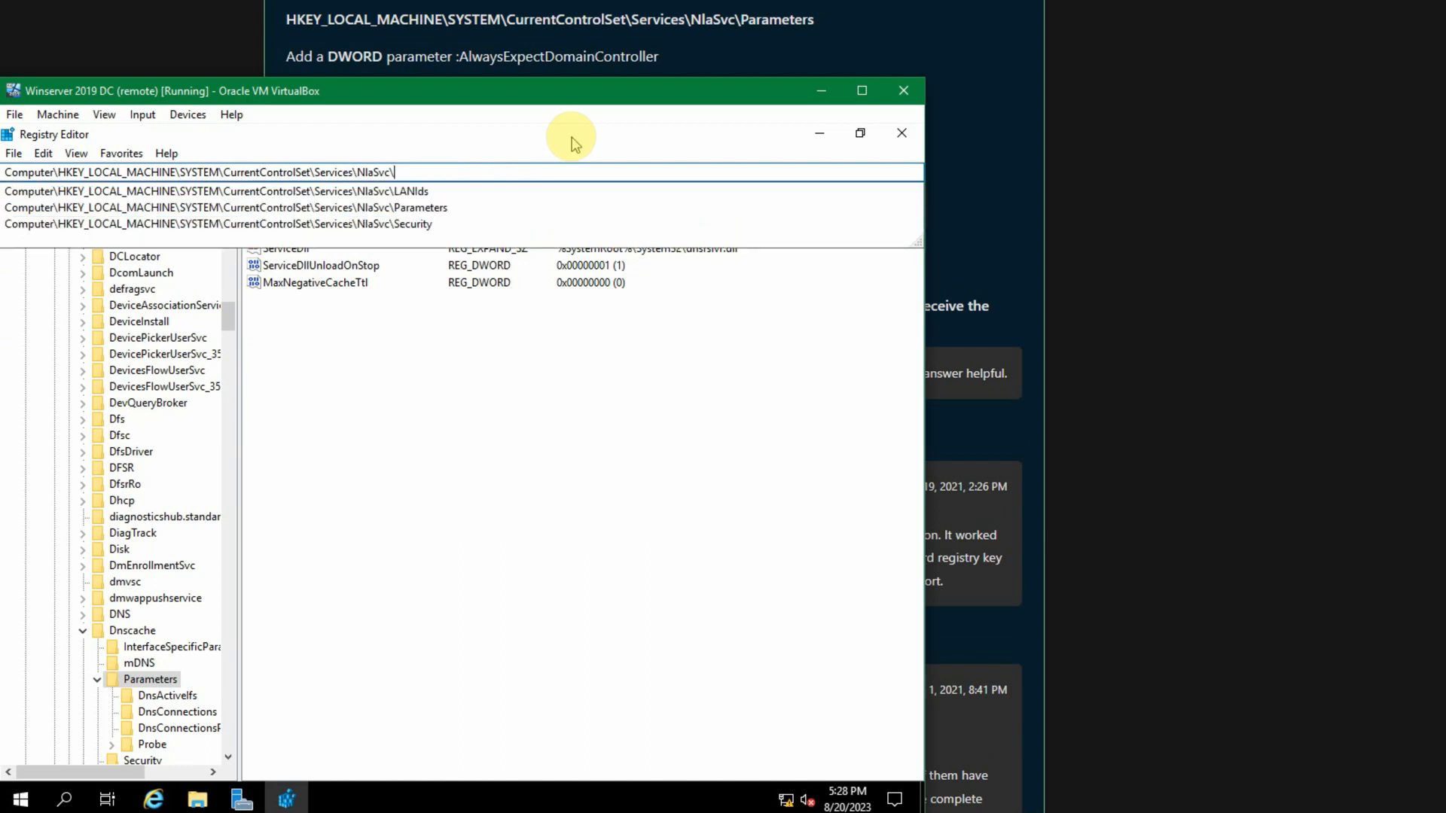
text(pa)
key(Down)
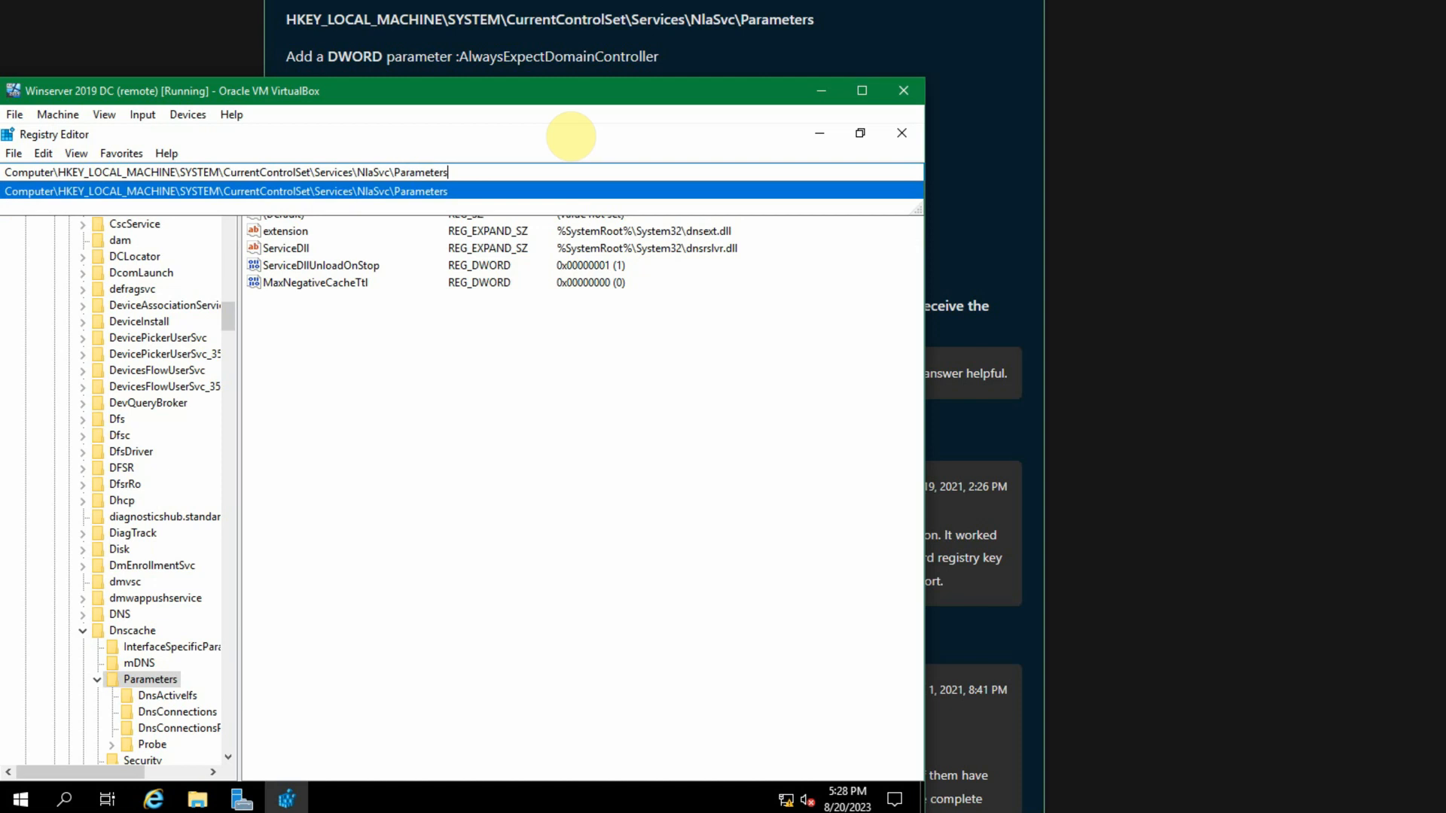
key(Return)
Return to the browser answer and read the DWORD parameter name and value specified for NlaSvc\Parameters.
click(560, 66)
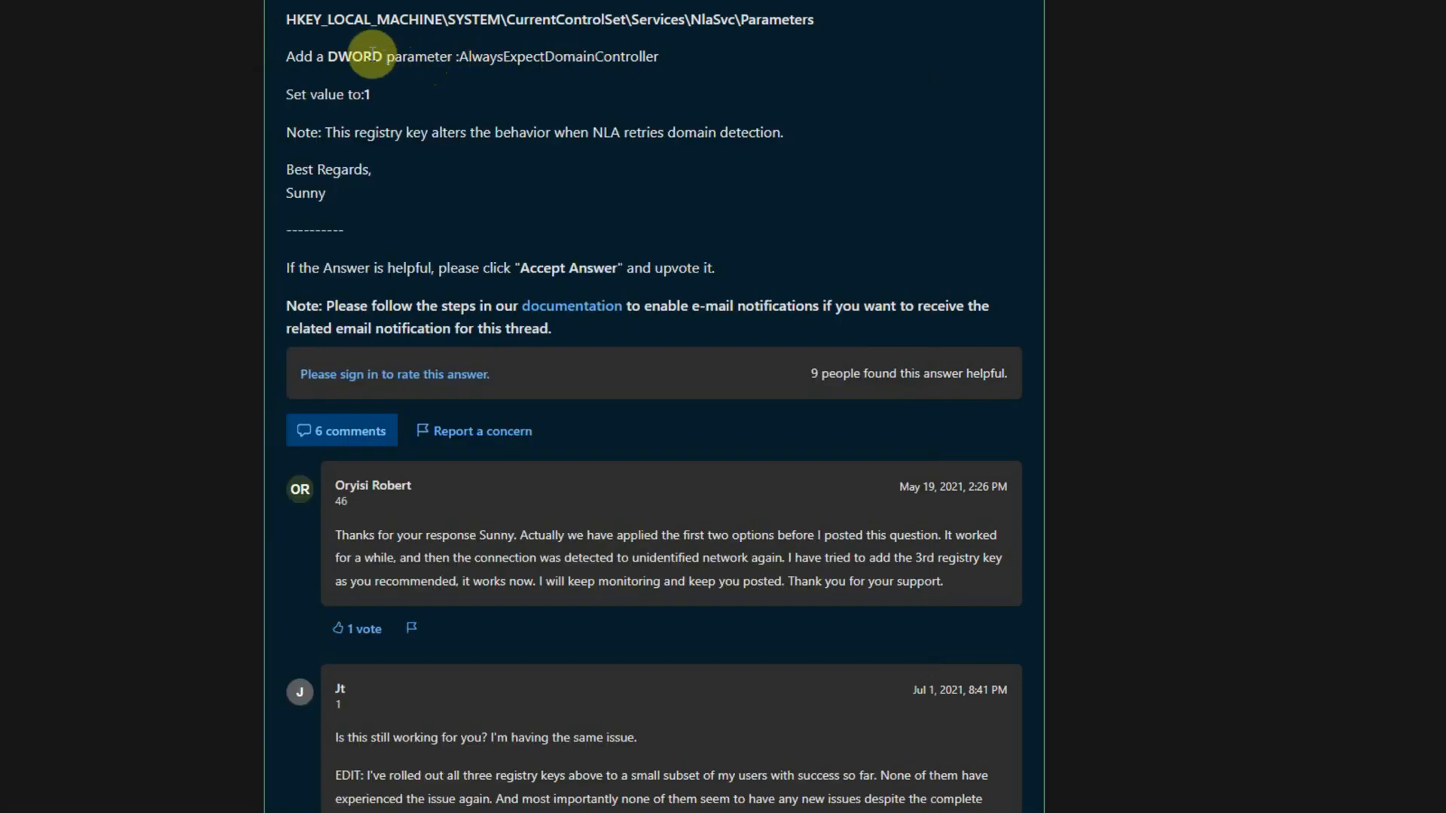
double_click(503, 57)
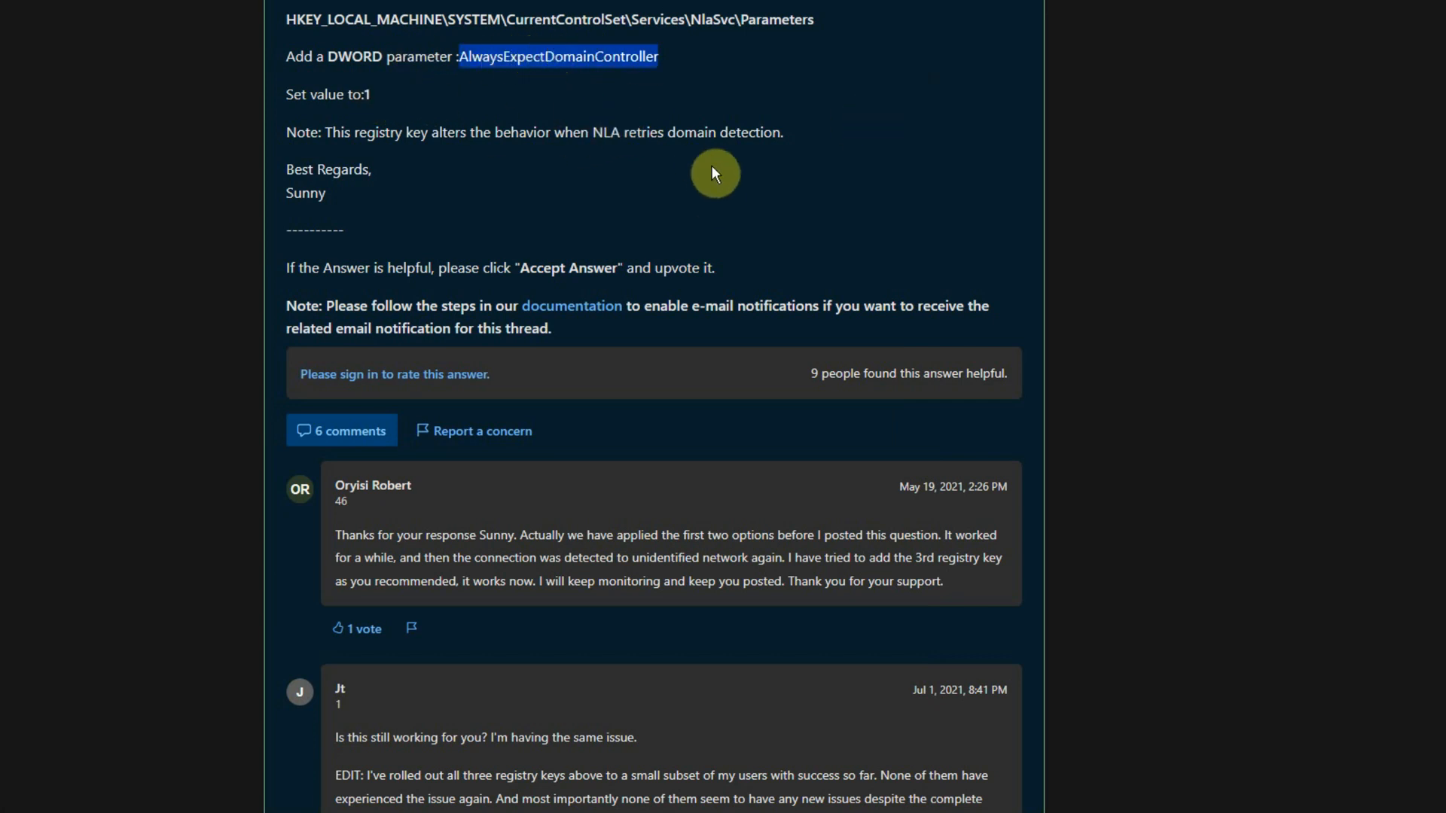
click(707, 66)
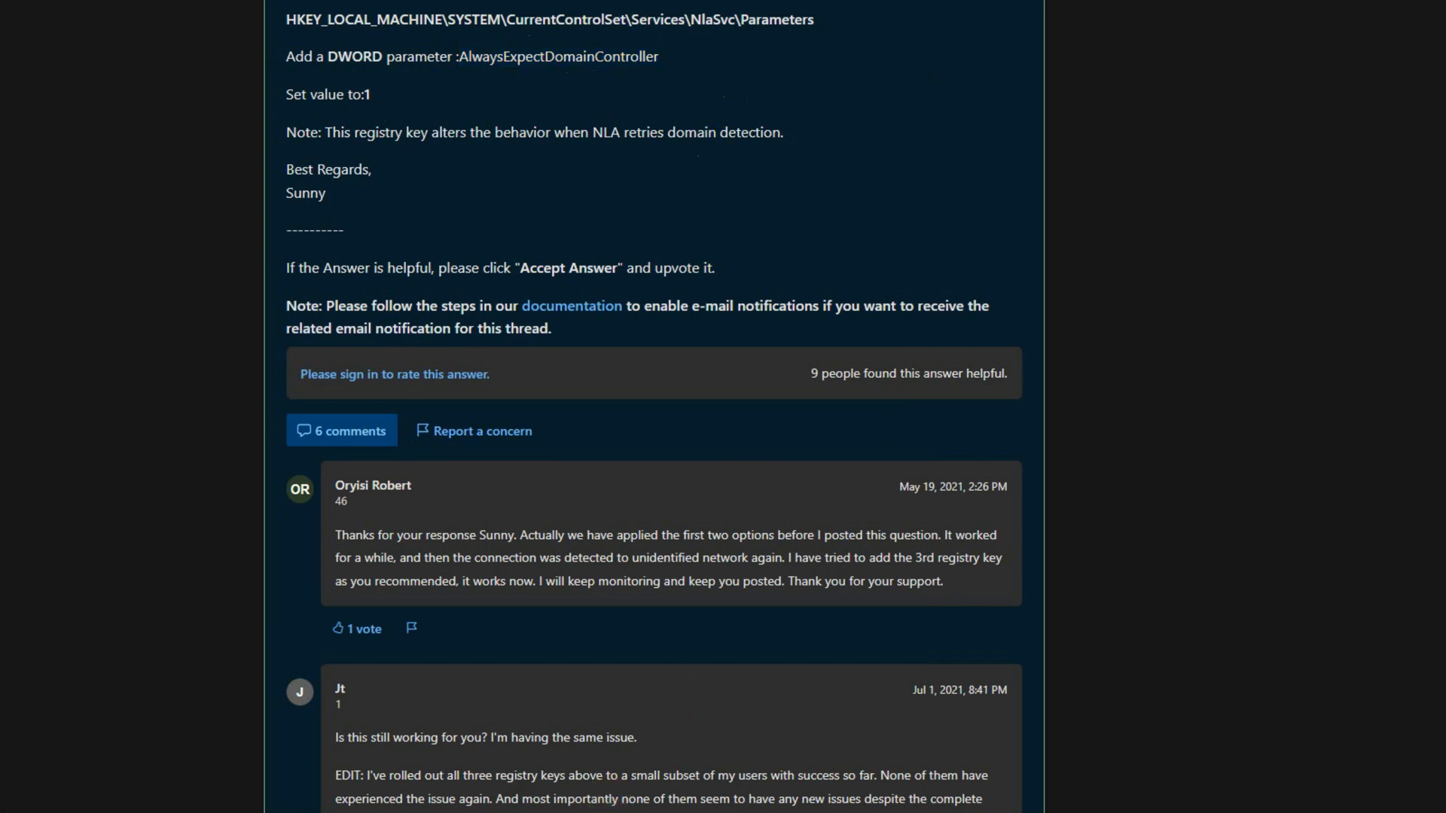
On the Winserver 2019 DC machine, create a DWORD (32-bit) value named AlwaysExpectDomainController in the NlaSvc\Parameters key.
click(503, 769)
right_click(353, 331)
mouse_move(400, 345)
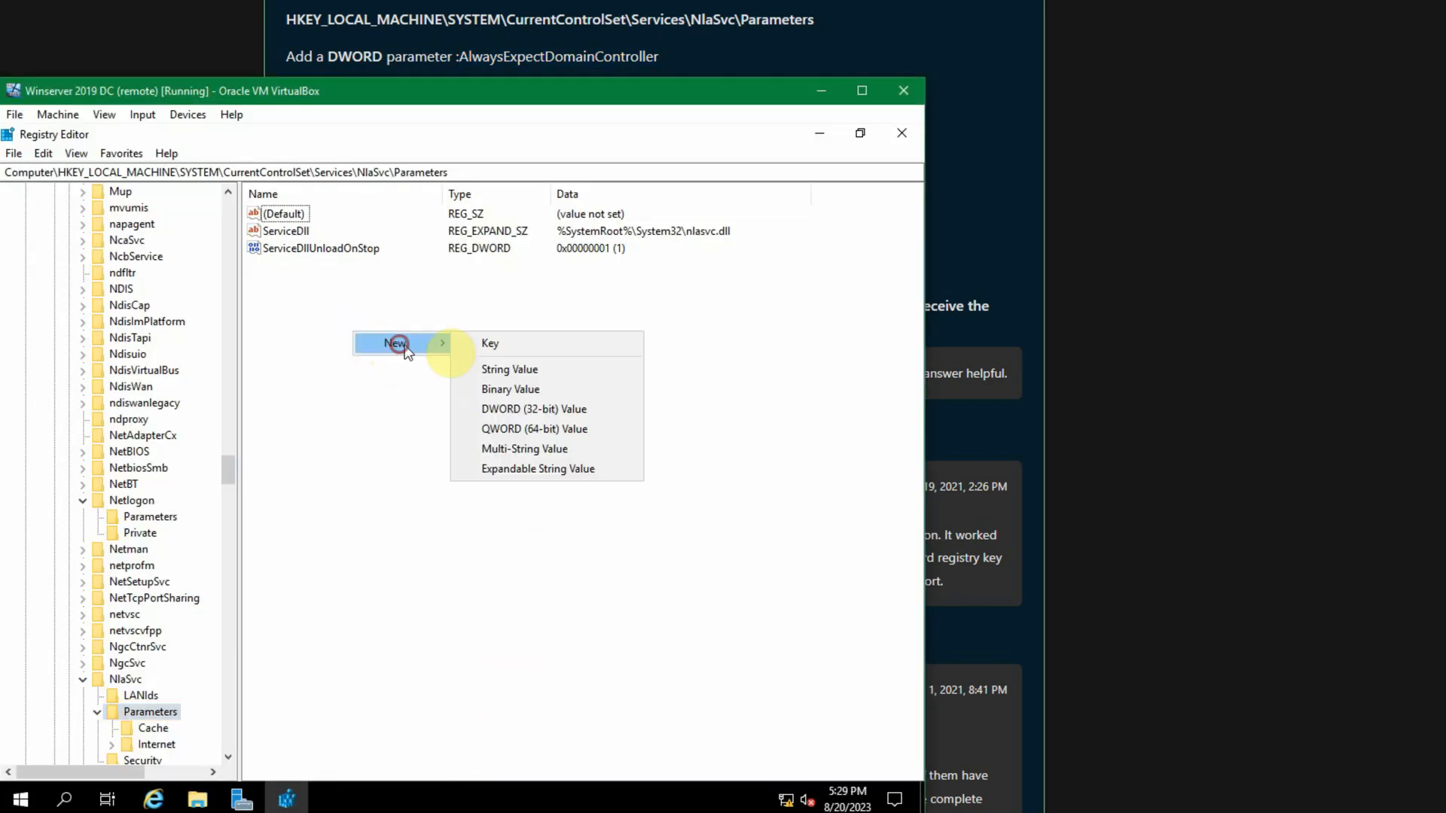
click(554, 410)
text(AlwaysExpect)
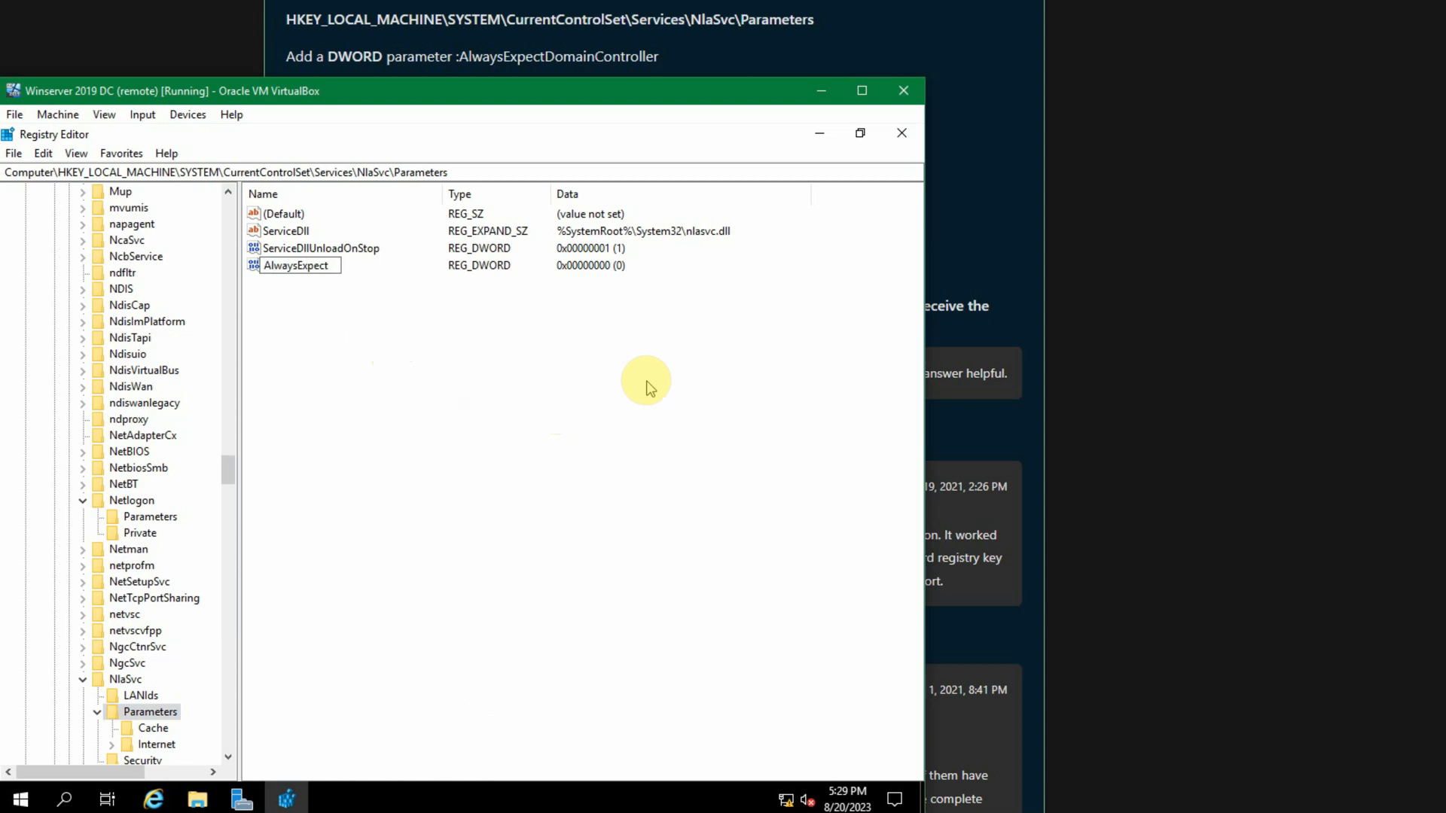
text(DomainController)
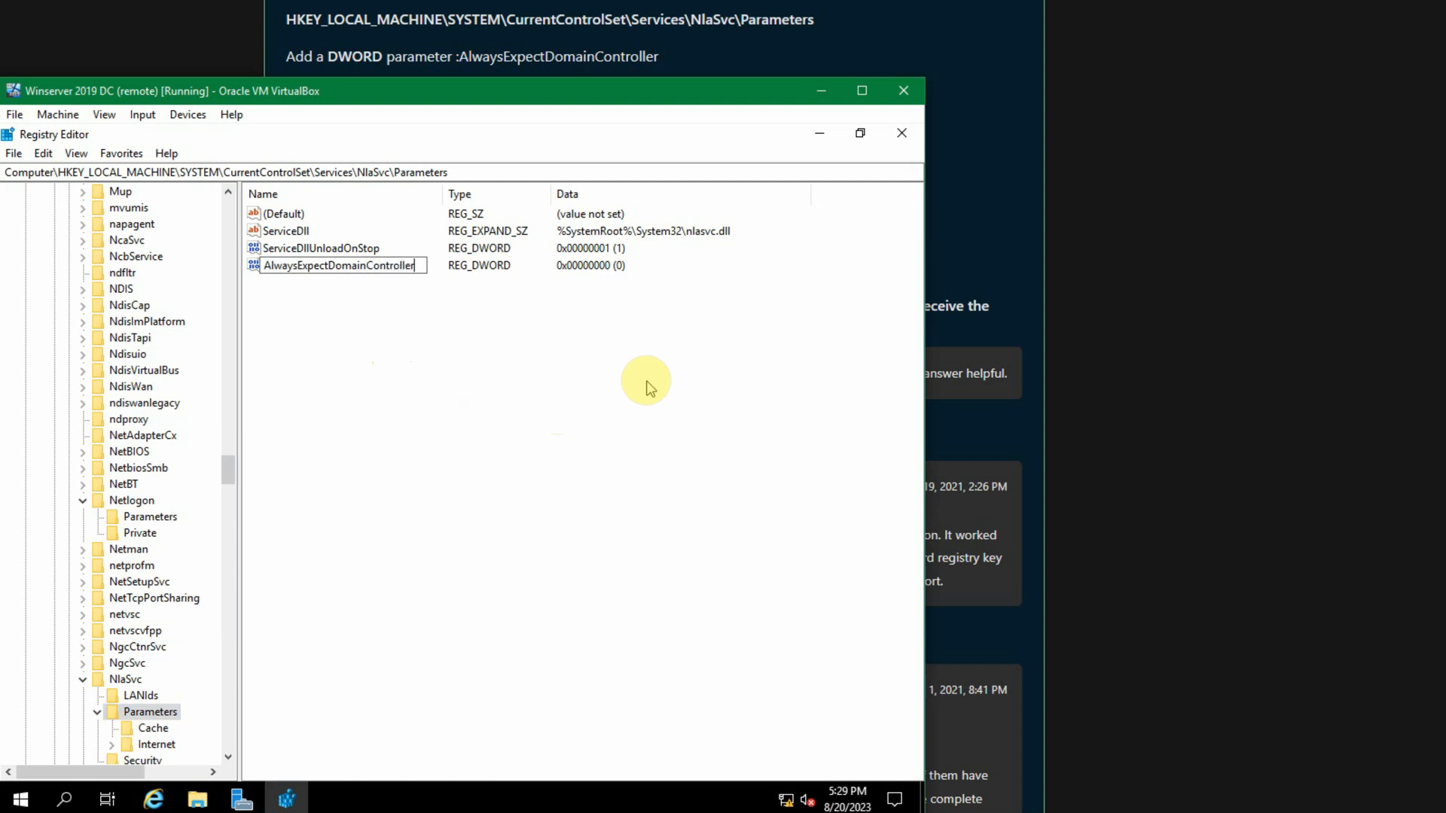
key(Return)
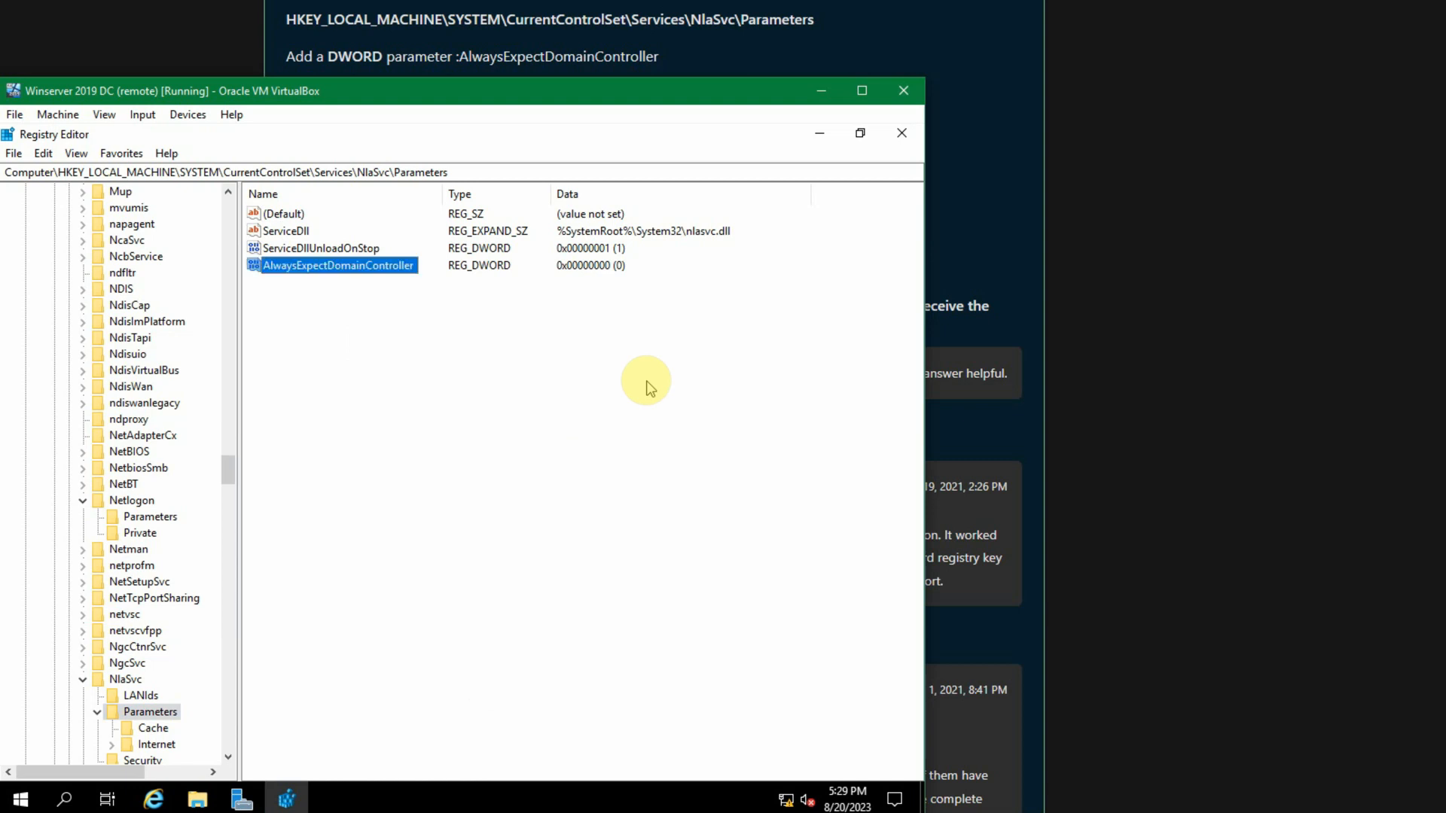
Set the value data of AlwaysExpectDomainController to 1 in hexadecimal base.
double_click(430, 267)
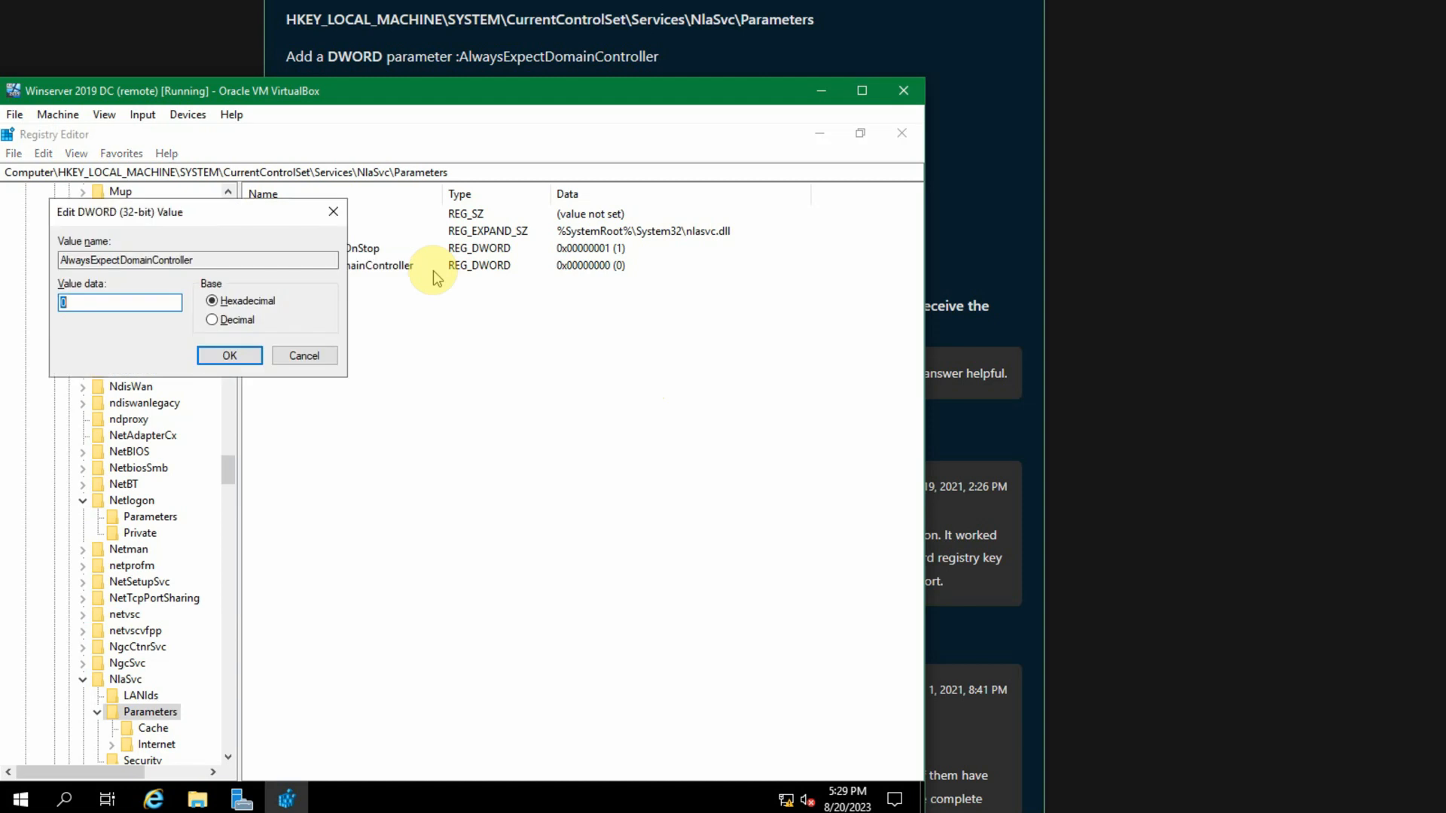
click(217, 300)
click(167, 300)
key(BackSpace)
text(1)
click(230, 354)
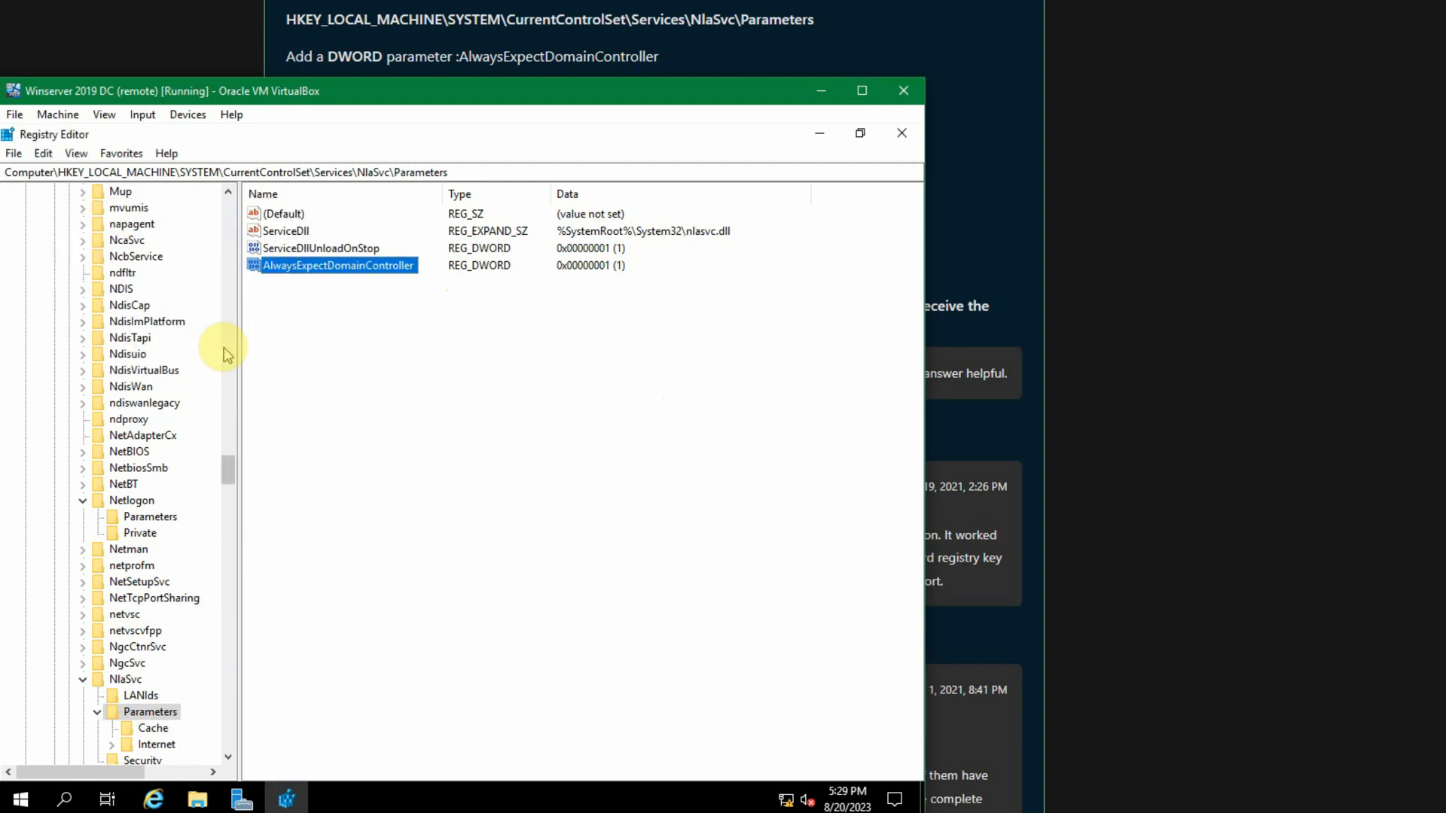
click(437, 348)
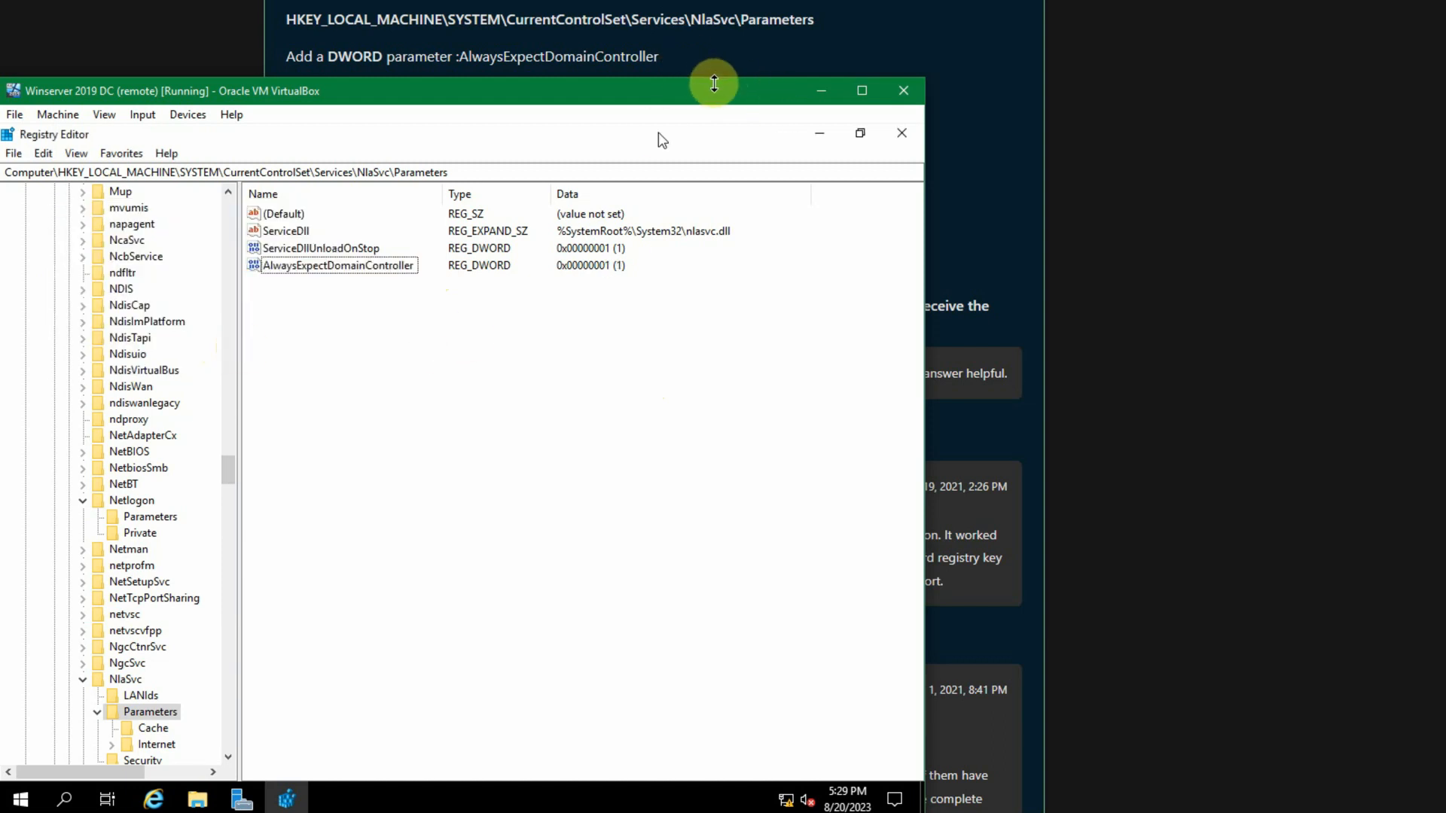
Close Registry Editor and restart the Winserver 2019 DC machine.
click(902, 133)
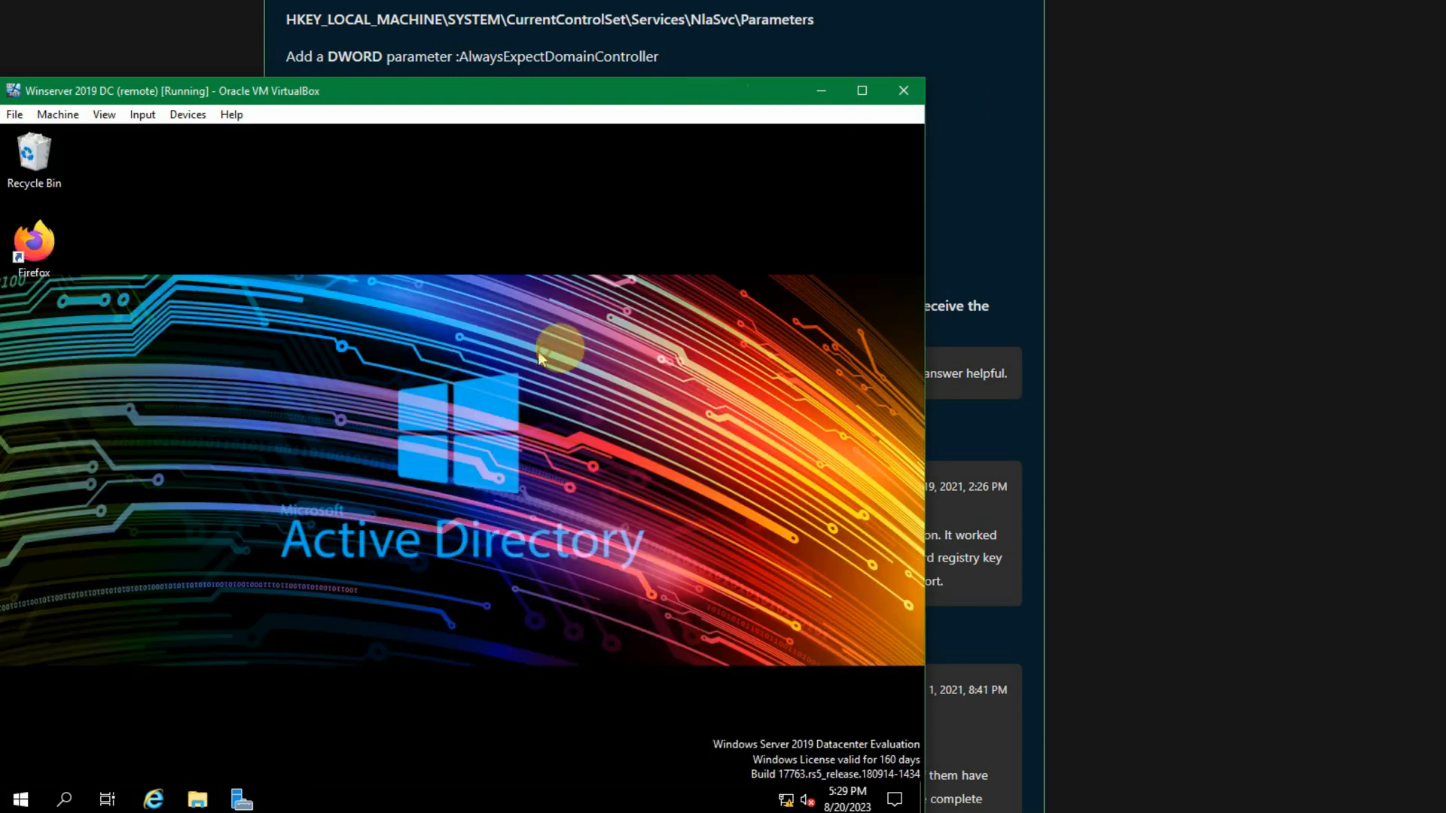
drag(512, 92, 516, 24)
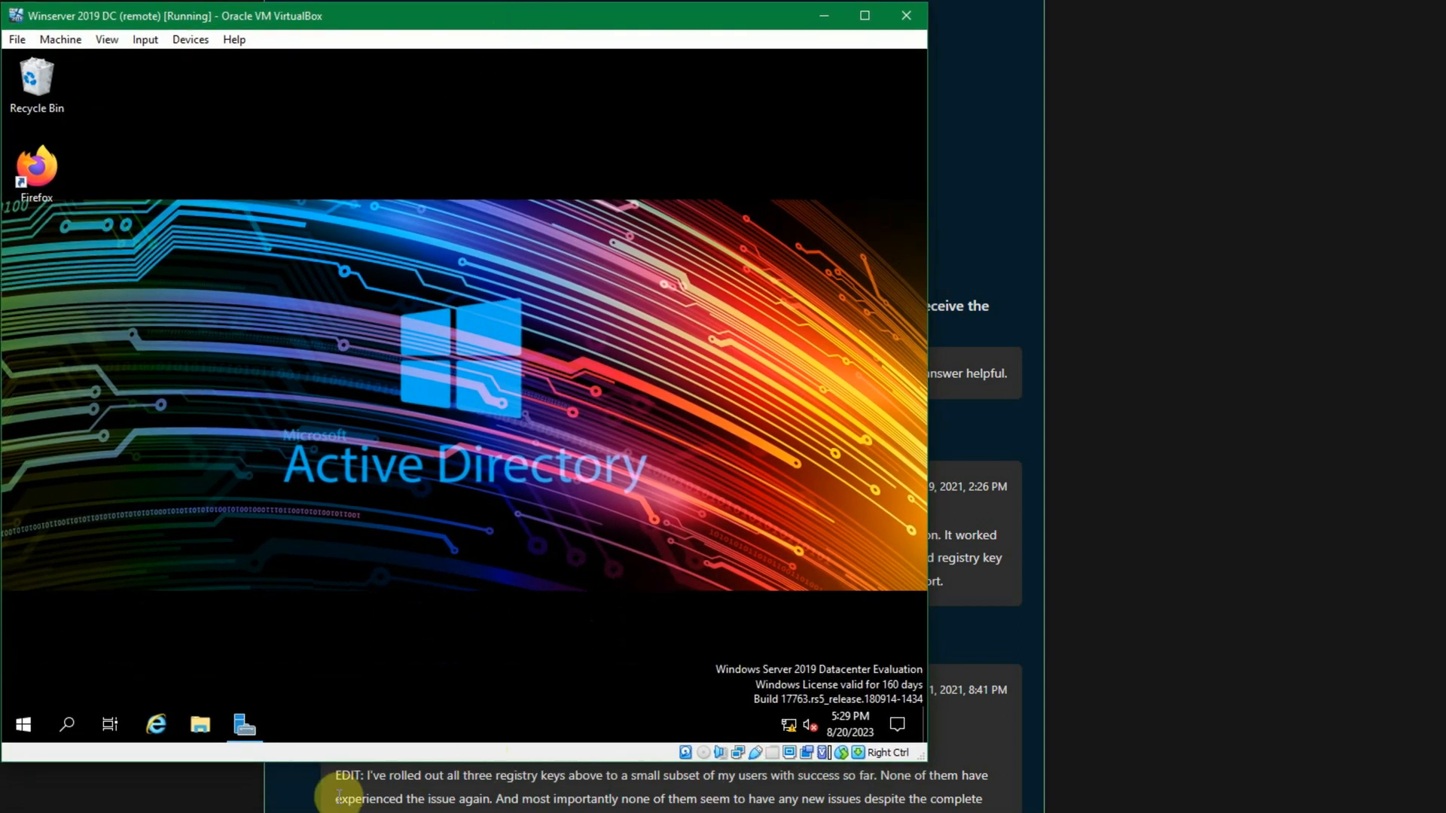
right_click(23, 724)
mouse_move(204, 670)
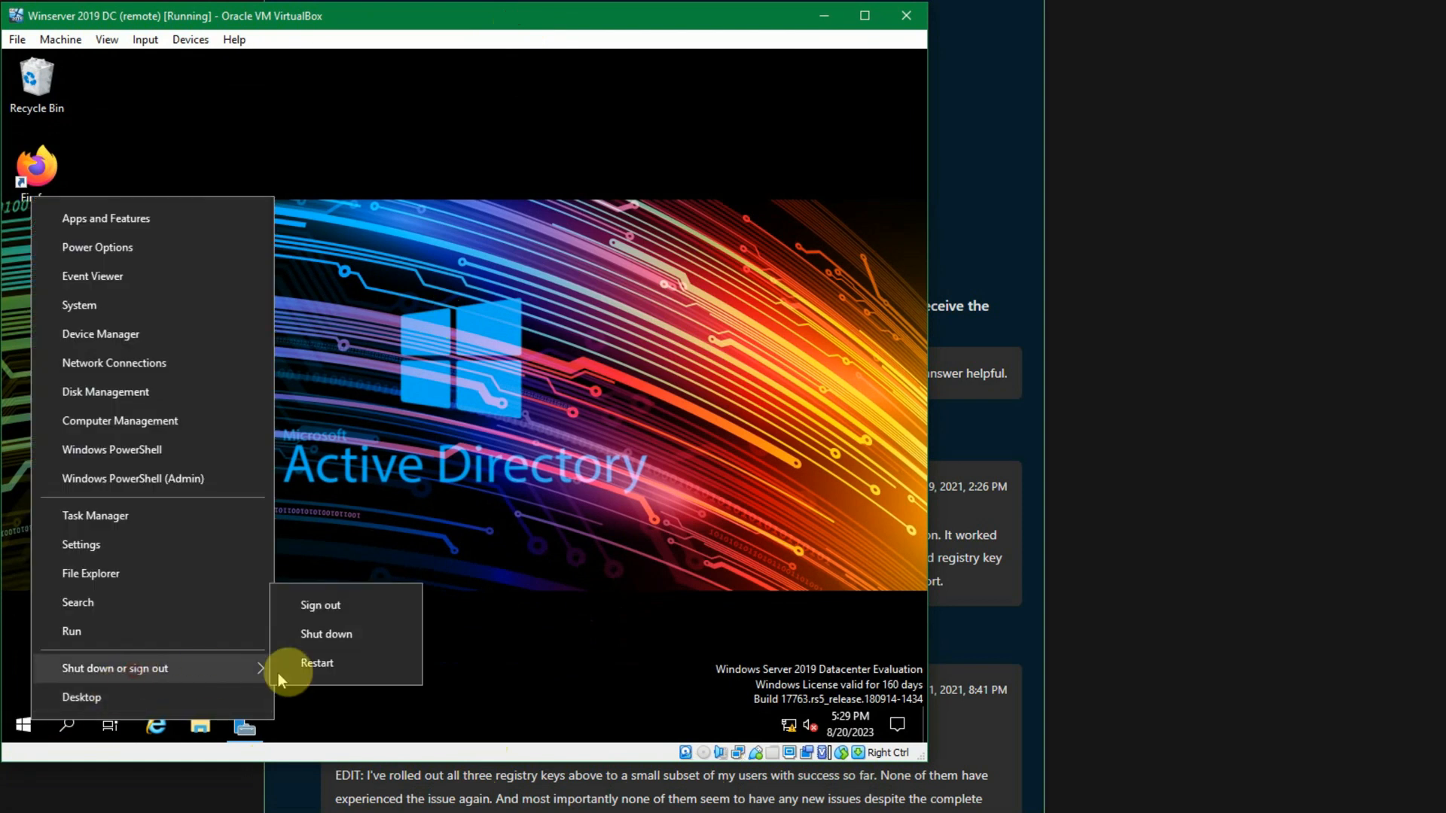
click(330, 664)
click(292, 687)
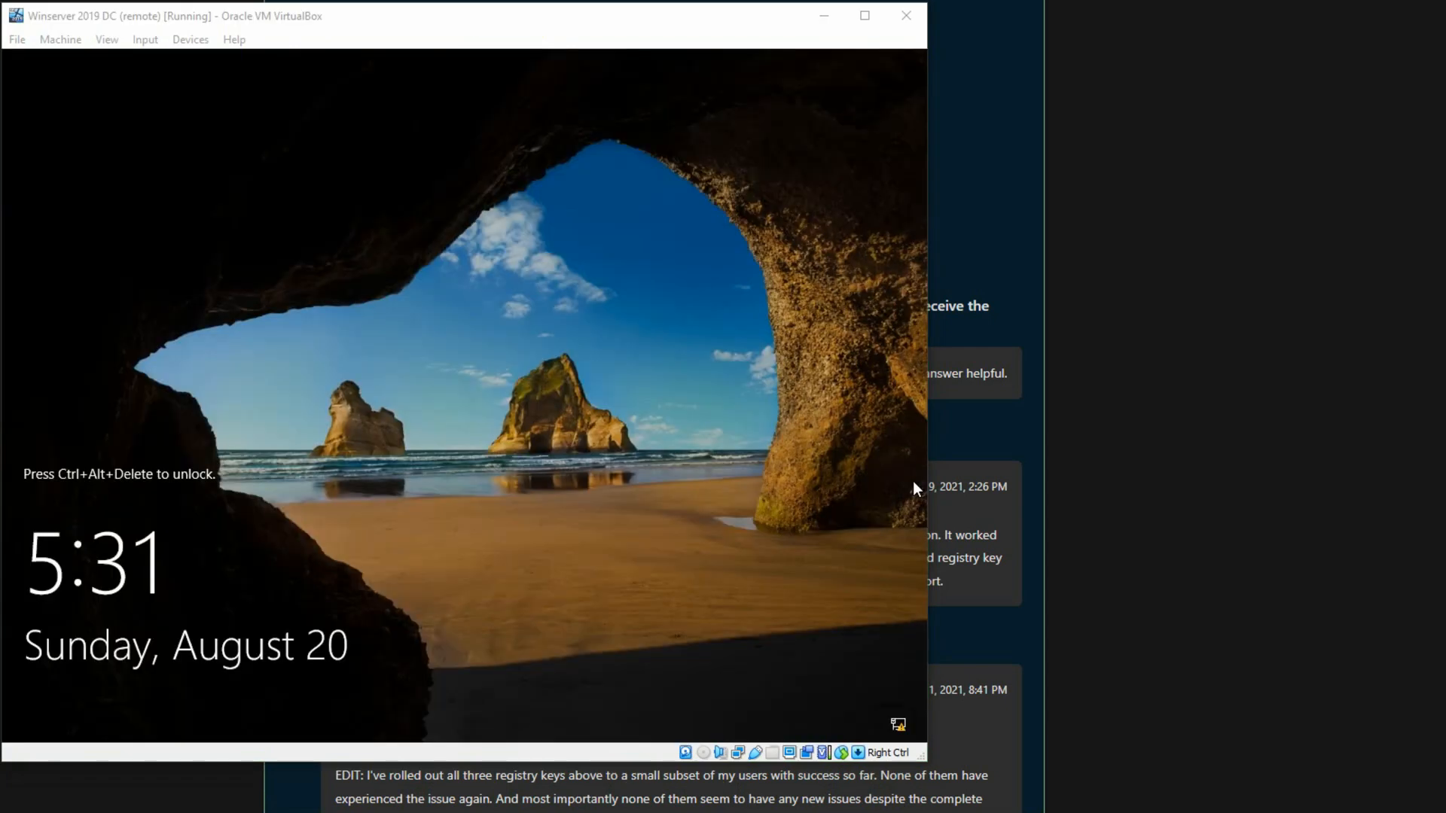
Sign in to the restarted domain controller with the account password and maximize Server Manager.
click(566, 498)
key(ctrl+alt+Delete)
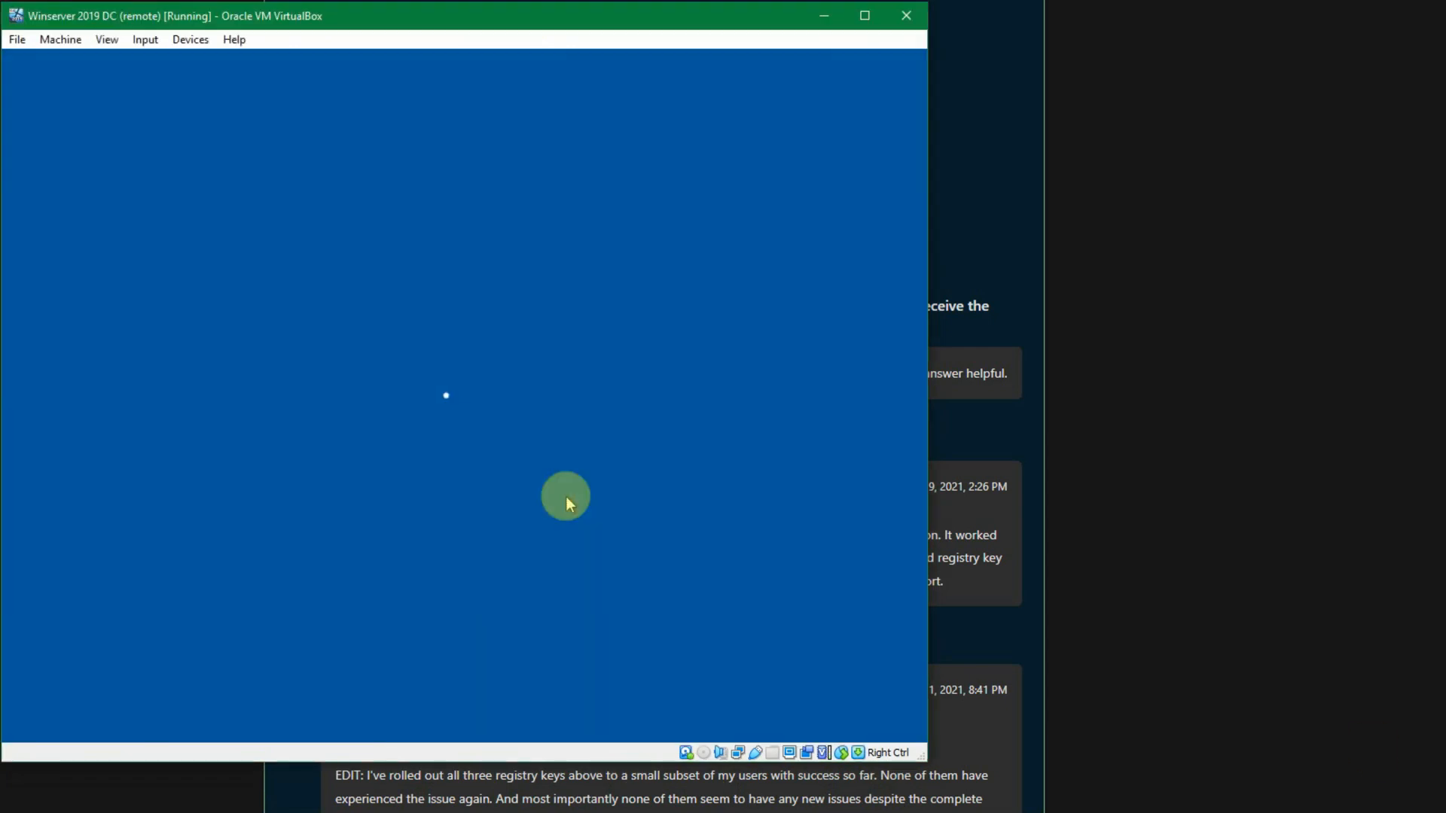
text(••••••••••••••)
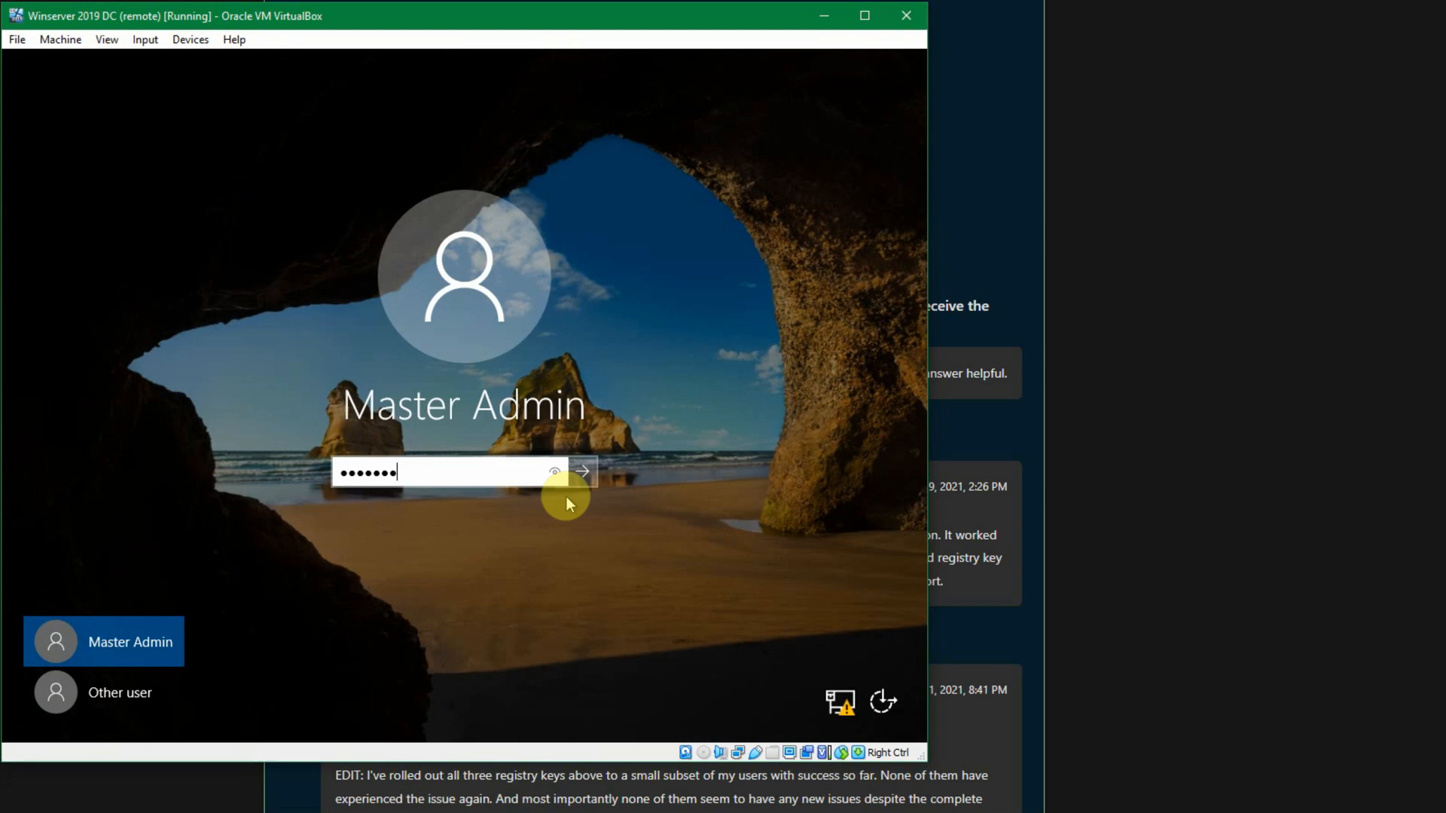
key(Return)
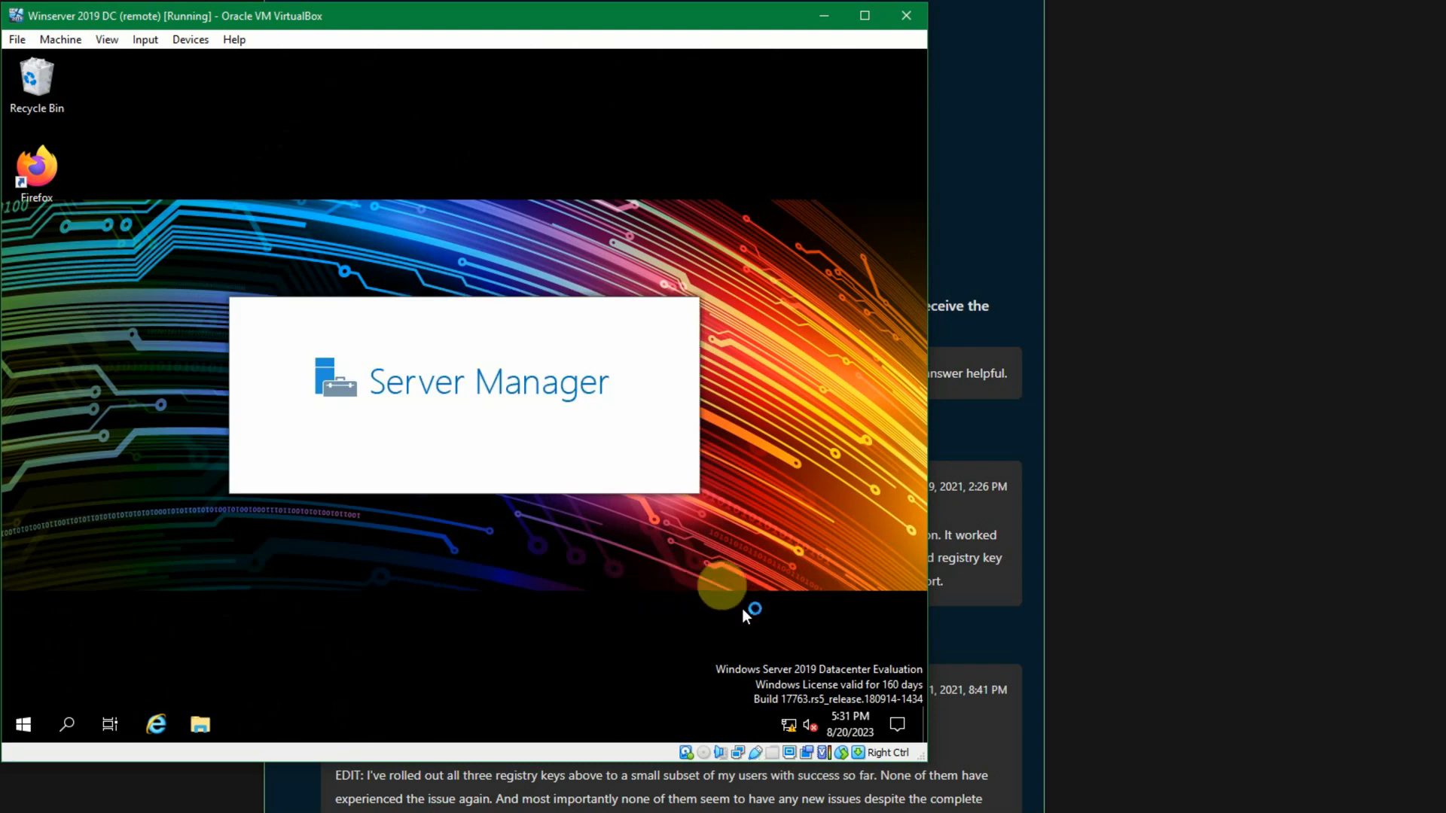
click(583, 201)
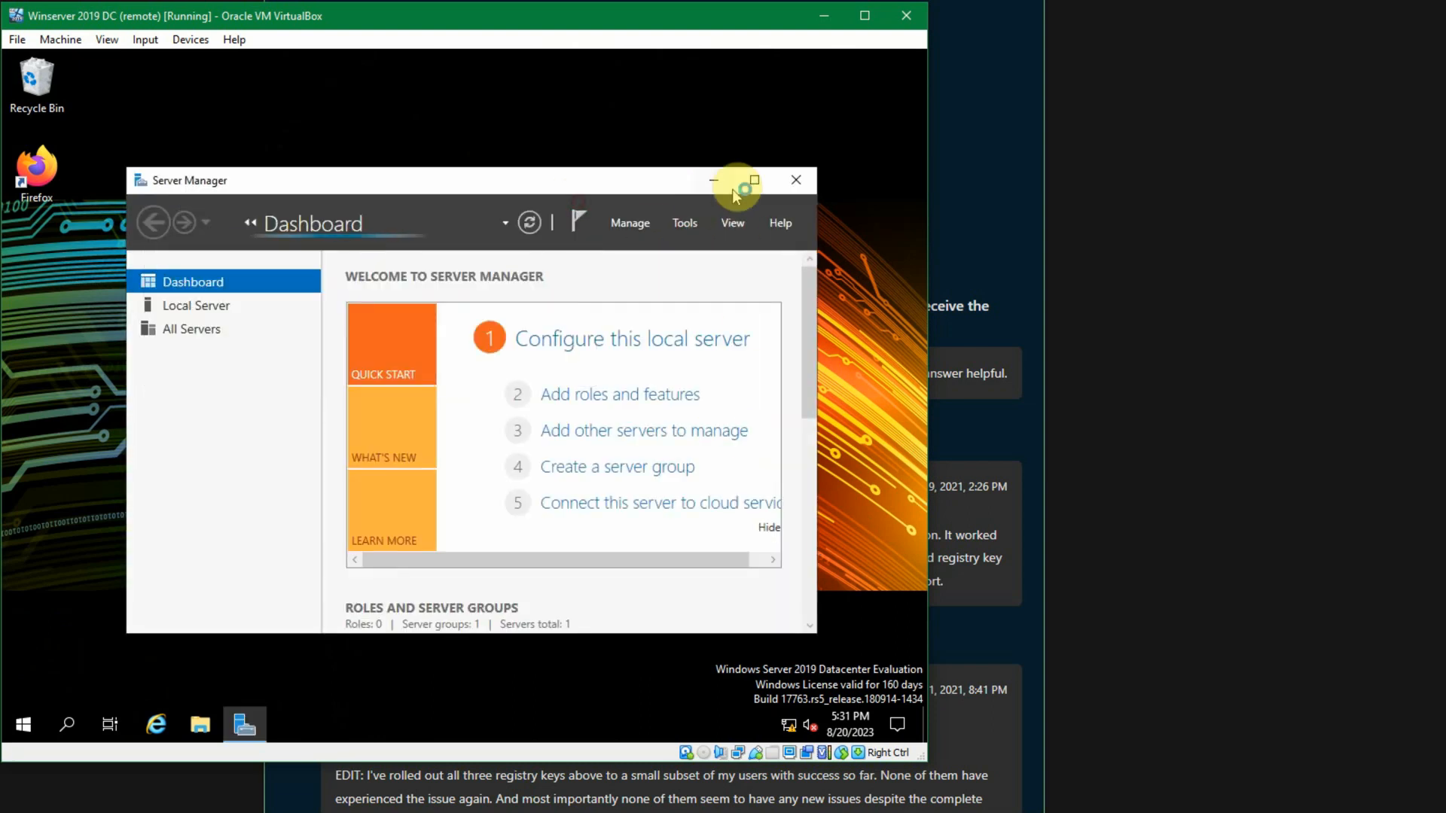
click(753, 179)
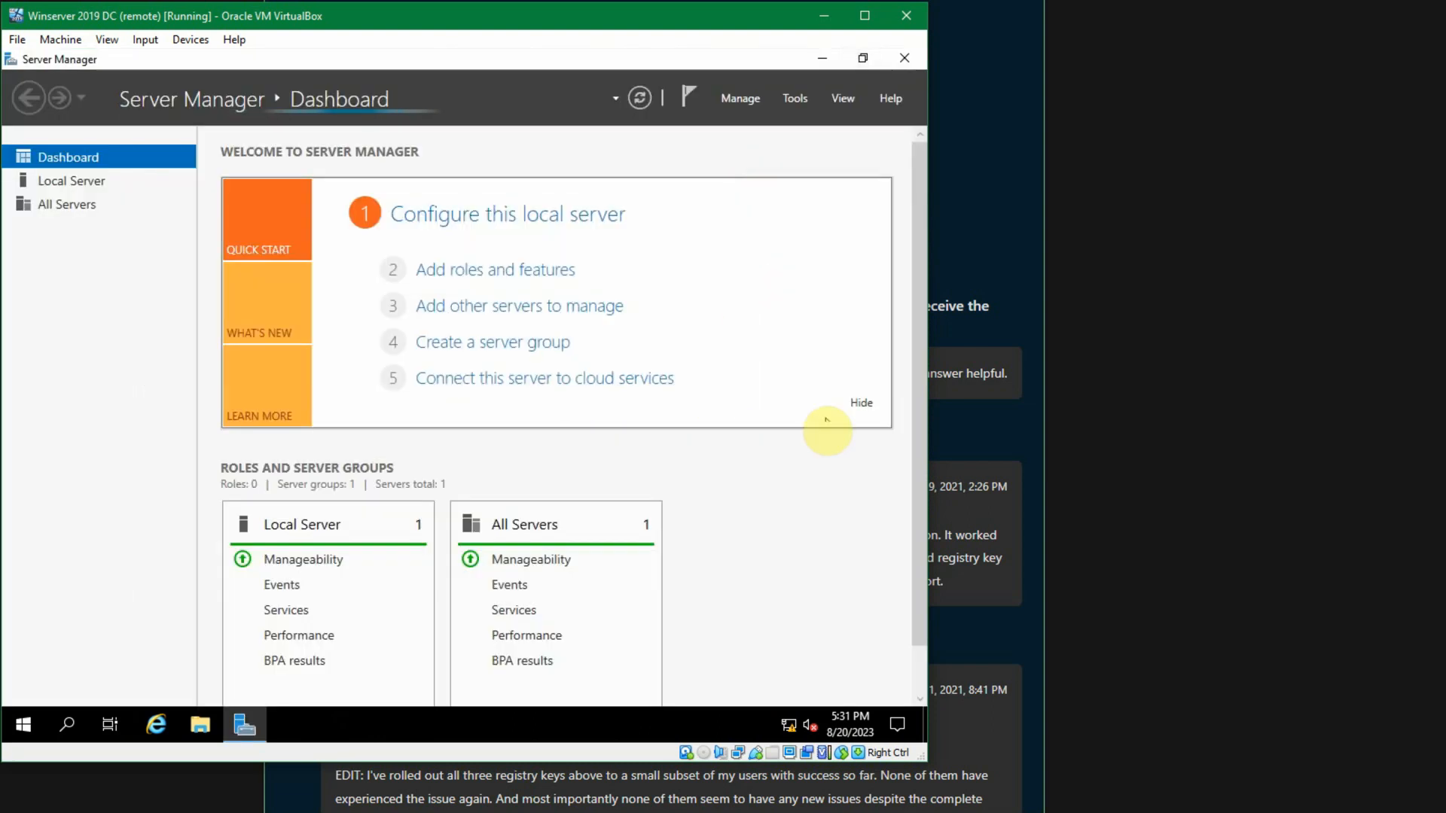
Check the domain controller's network status in the connection list and in Control Panel's Network and Sharing Center.
click(788, 726)
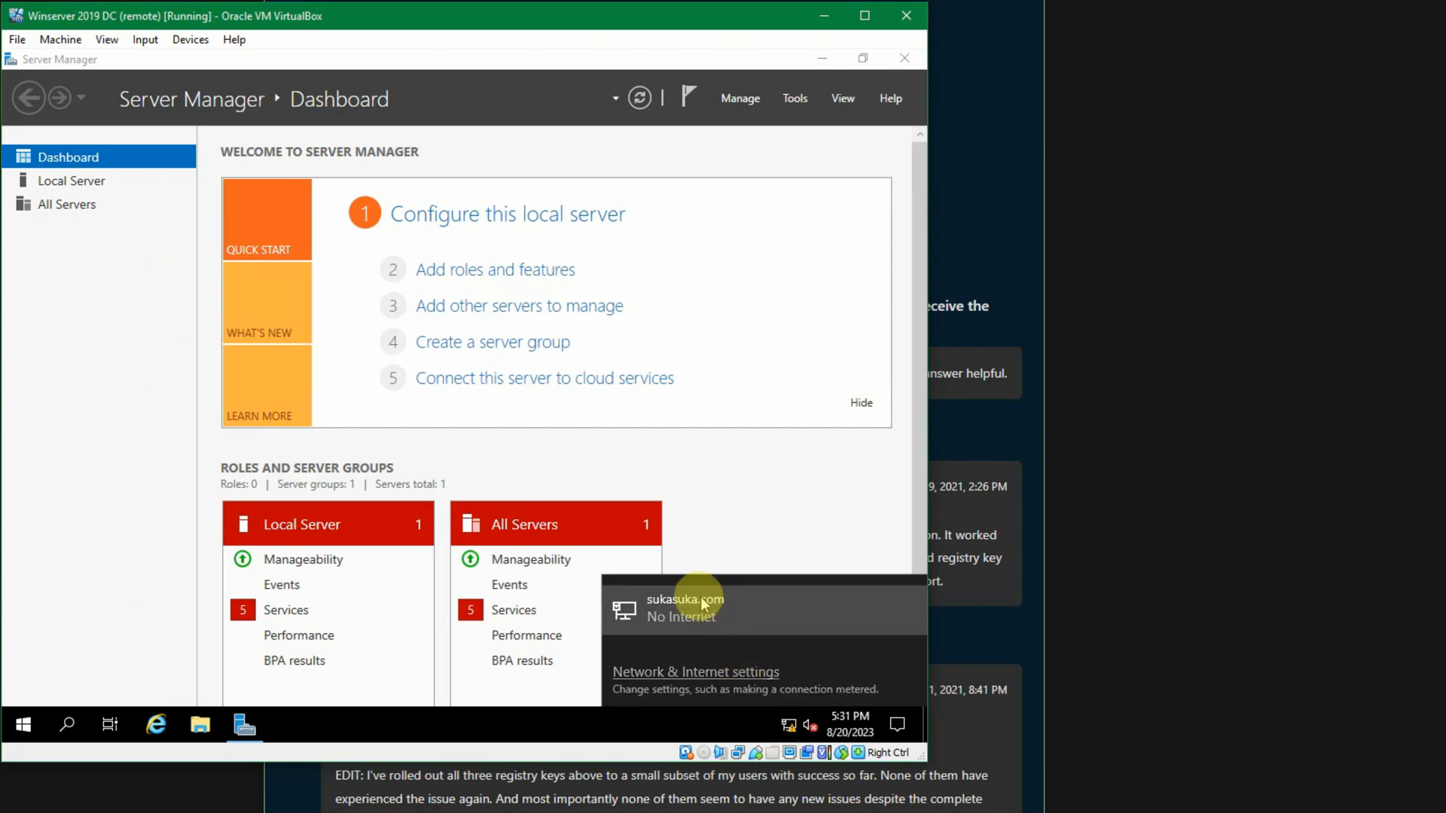
click(70, 561)
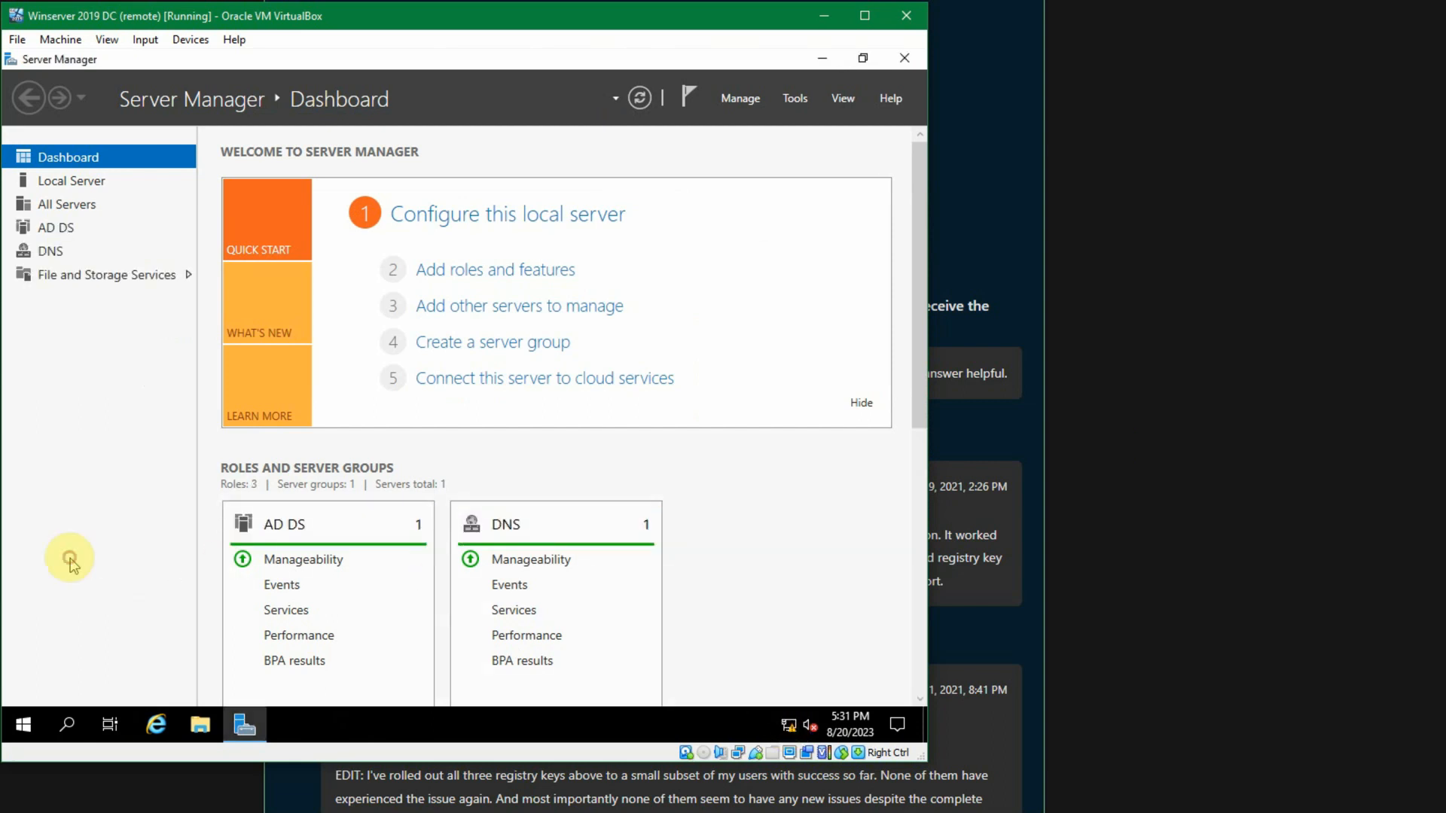
key(super)
text(control)
key(Down)
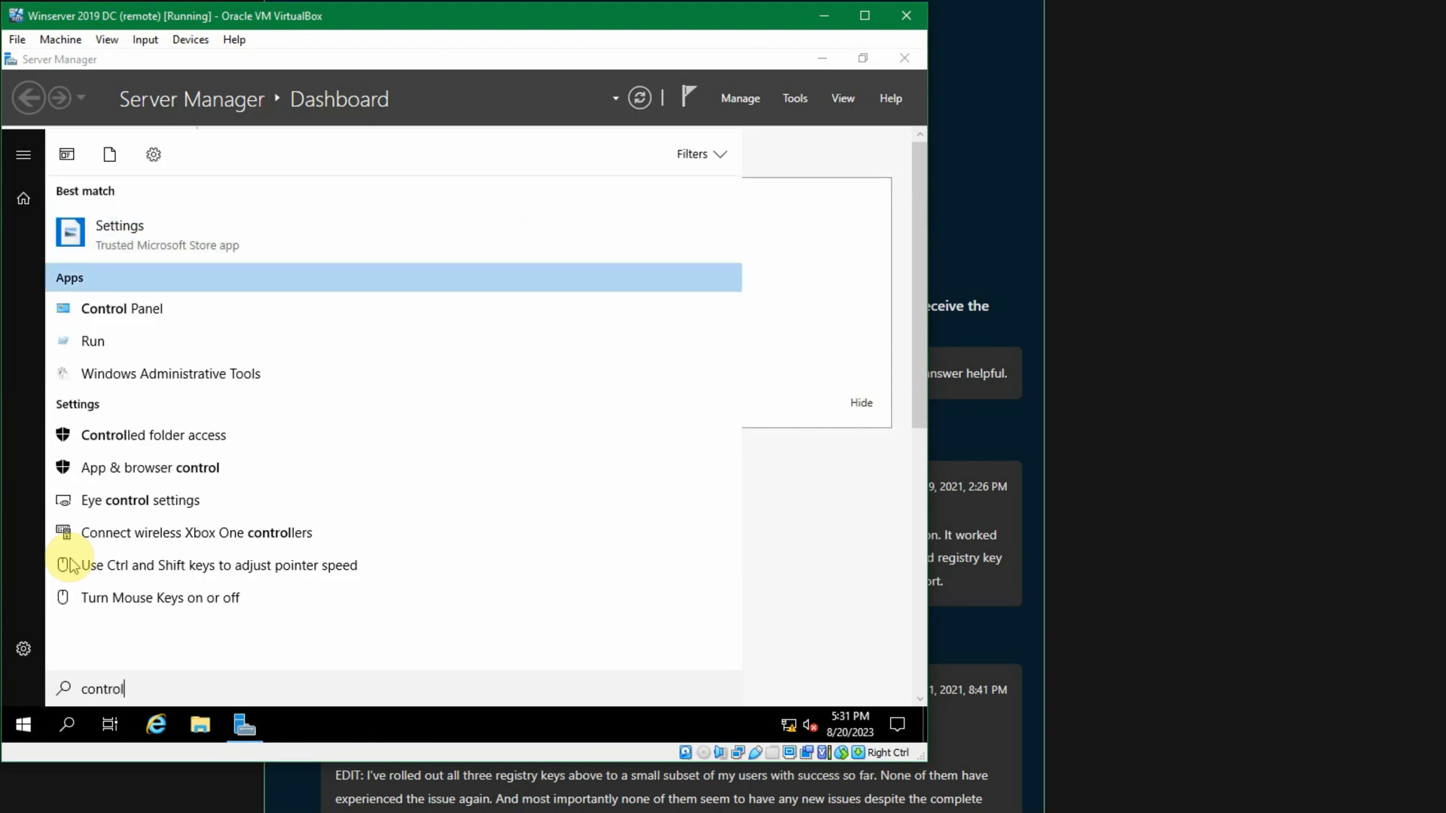
key(Return)
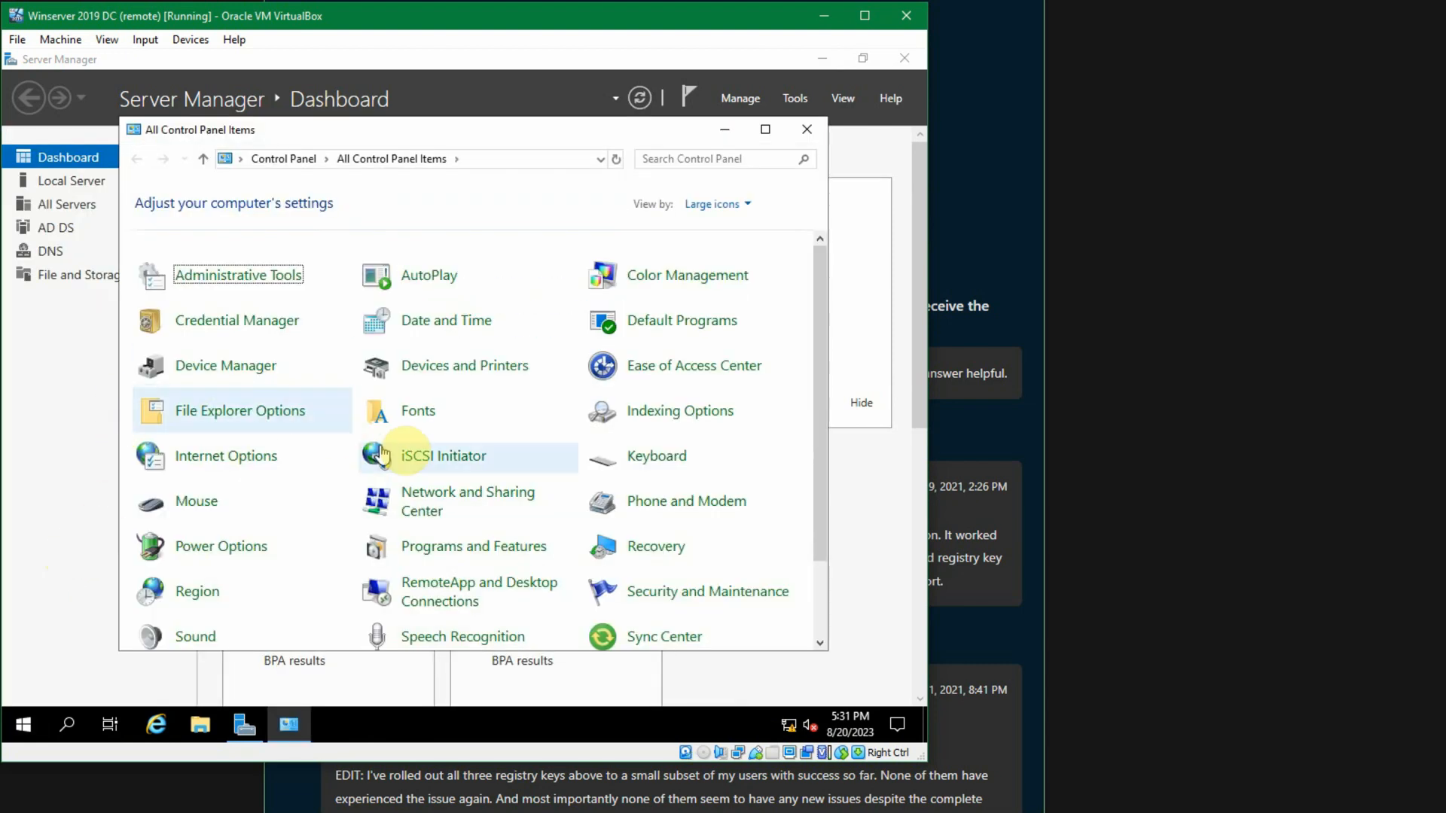
double_click(434, 493)
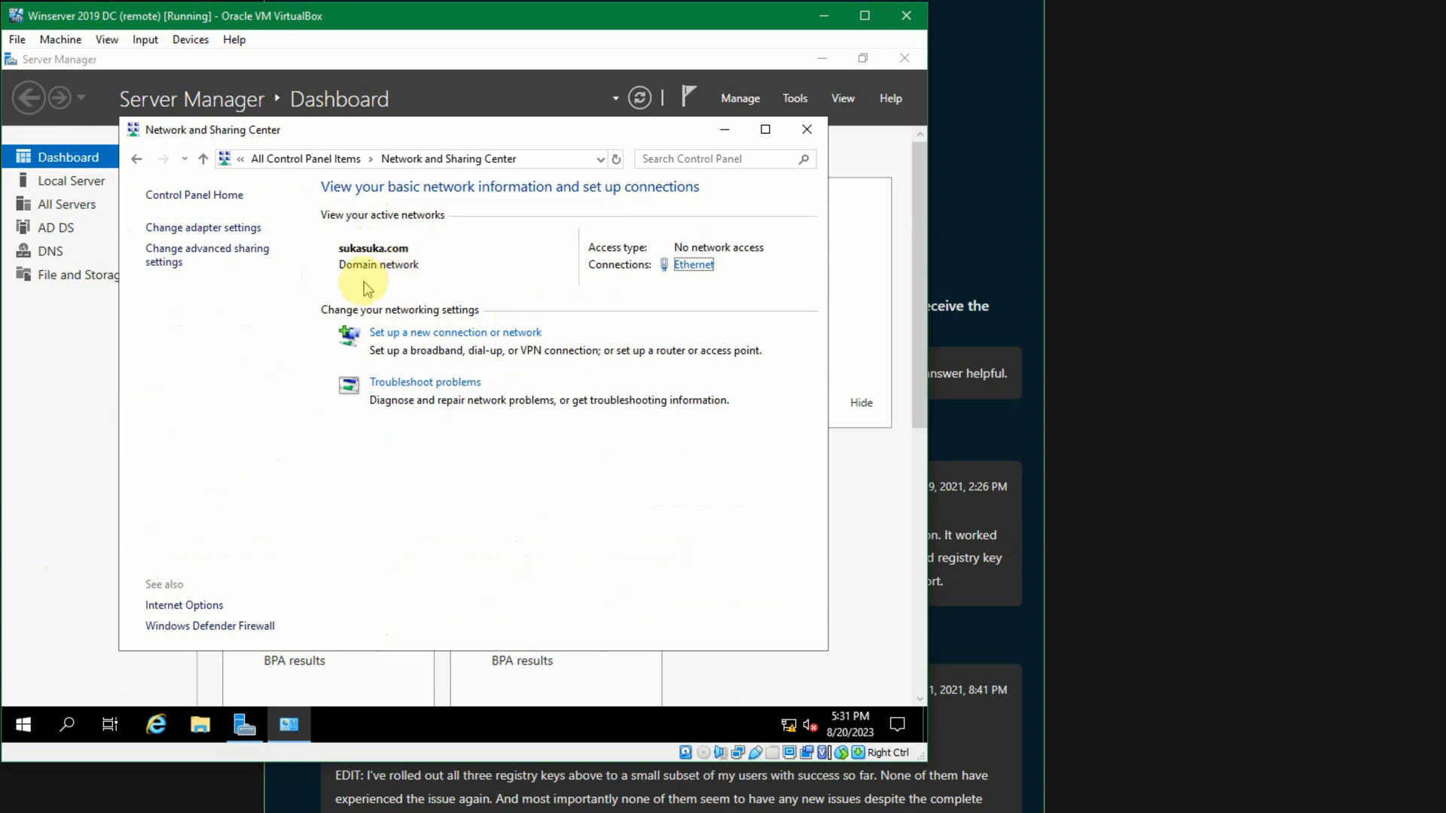
click(806, 129)
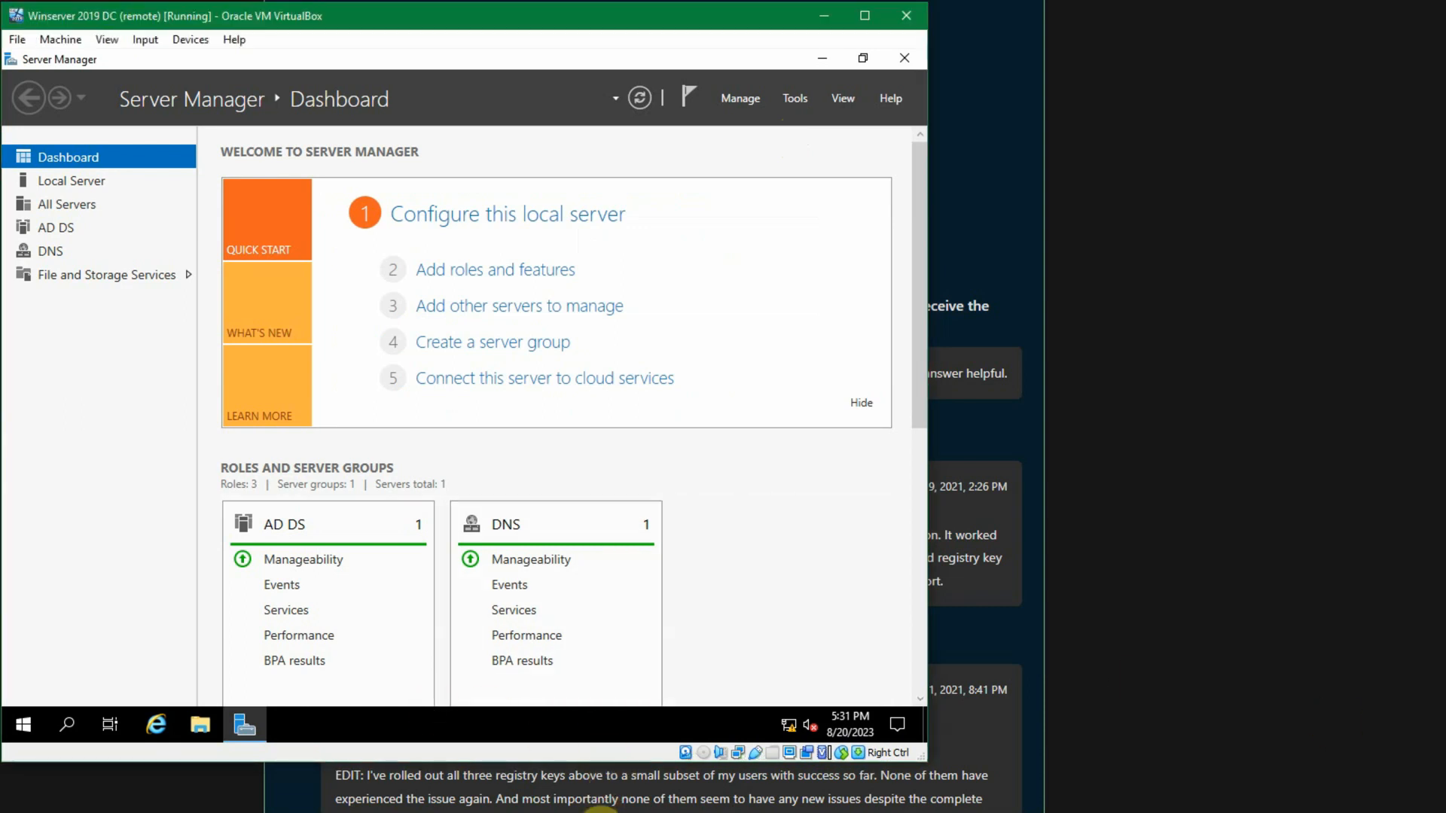
Switch to the Winserver 2019 SVR machine and sign in with the account password.
click(614, 809)
click(610, 771)
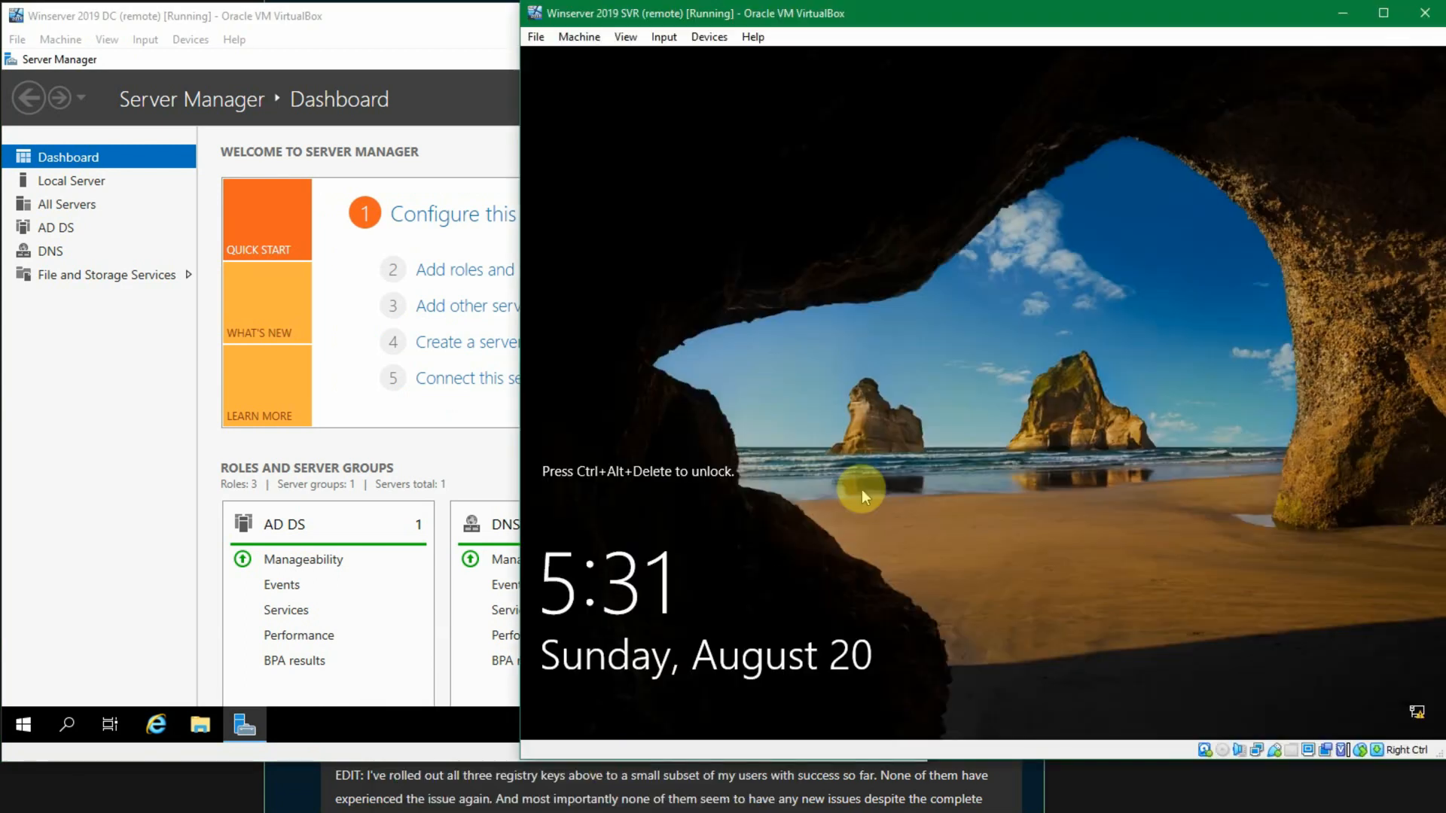
key(ctrl+alt+Delete)
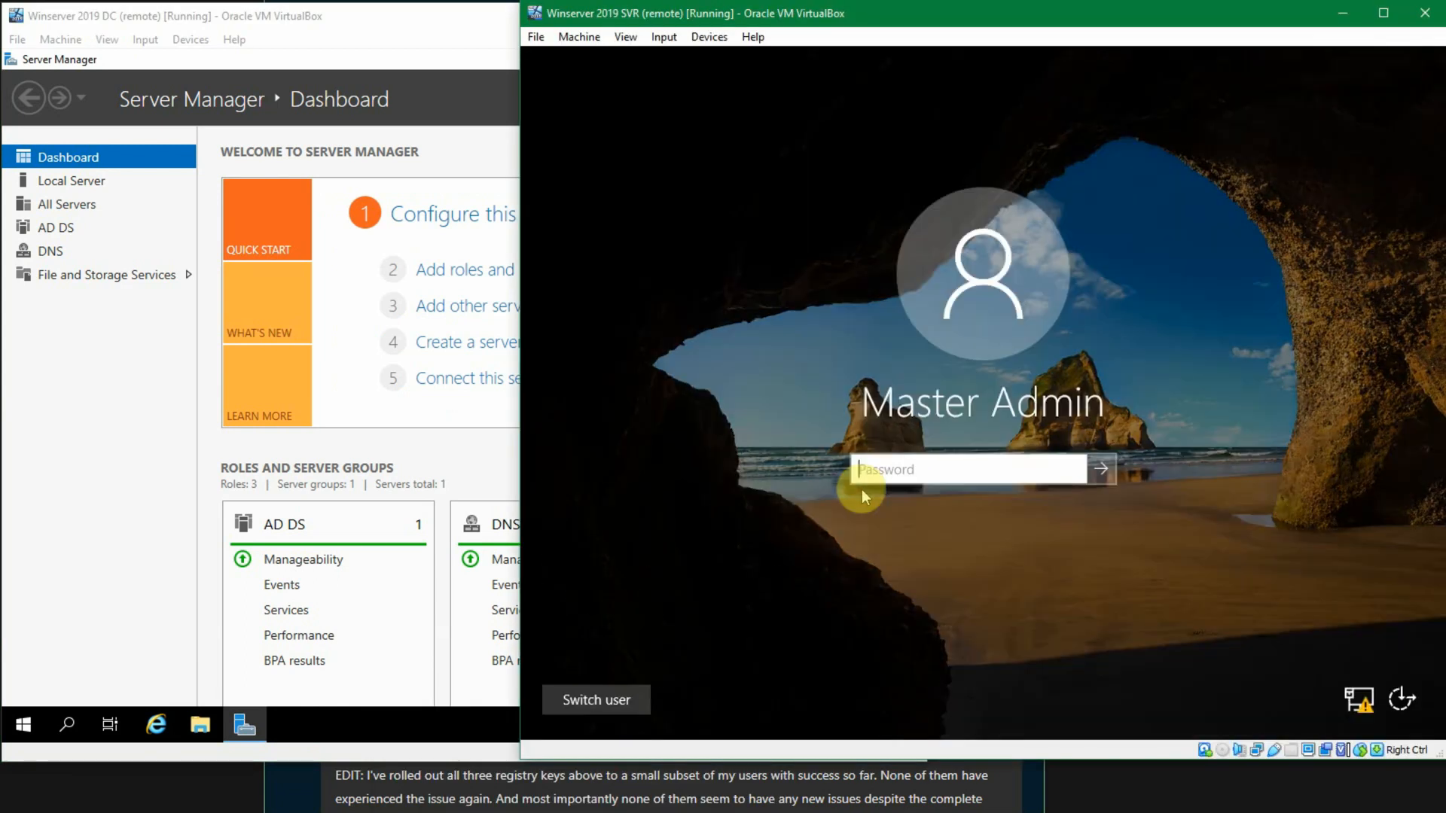
text(***************)
key(Return)
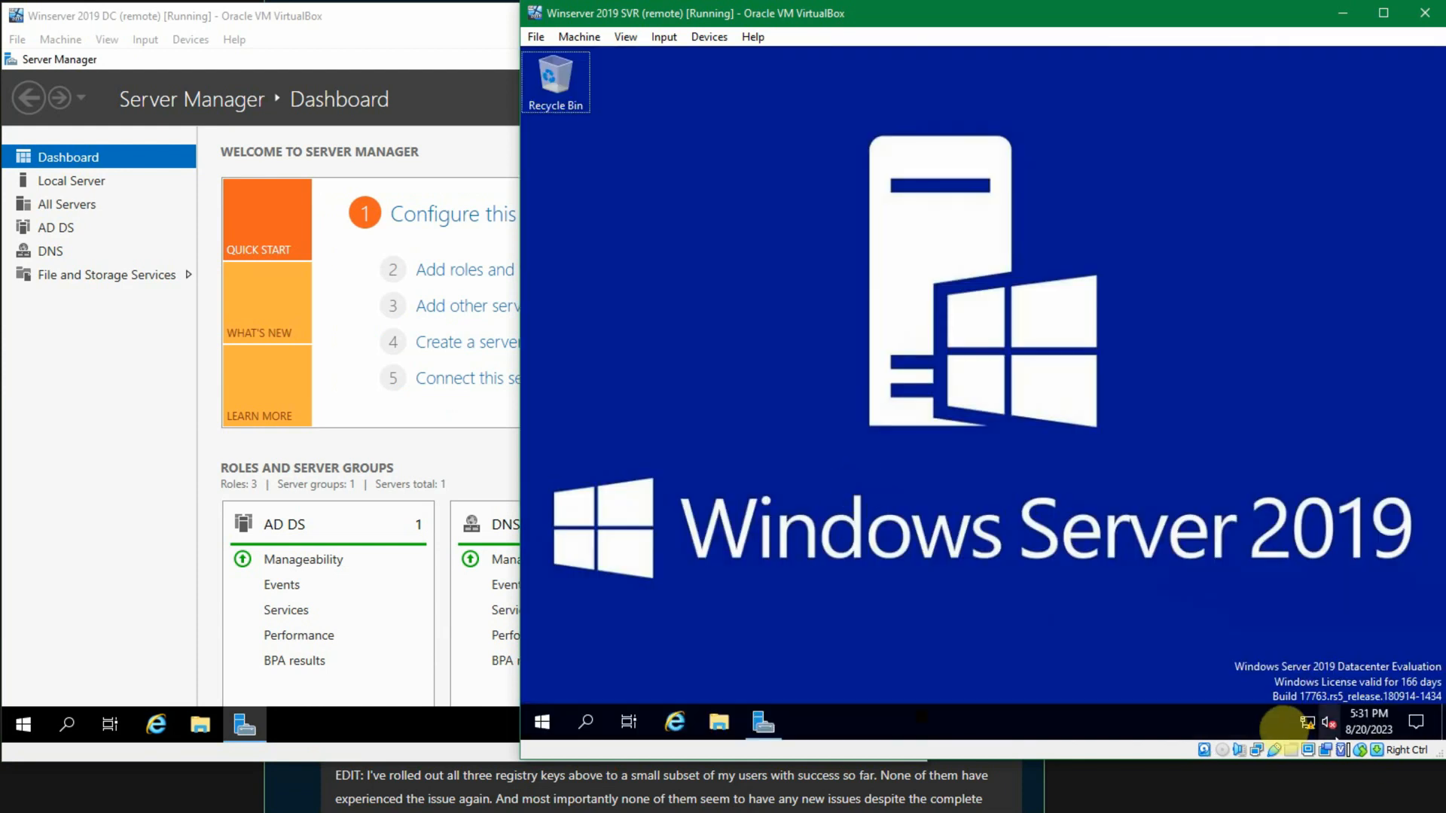
Check the network connection status of the Winserver 2019 SVR machine and restart that machine.
click(1307, 723)
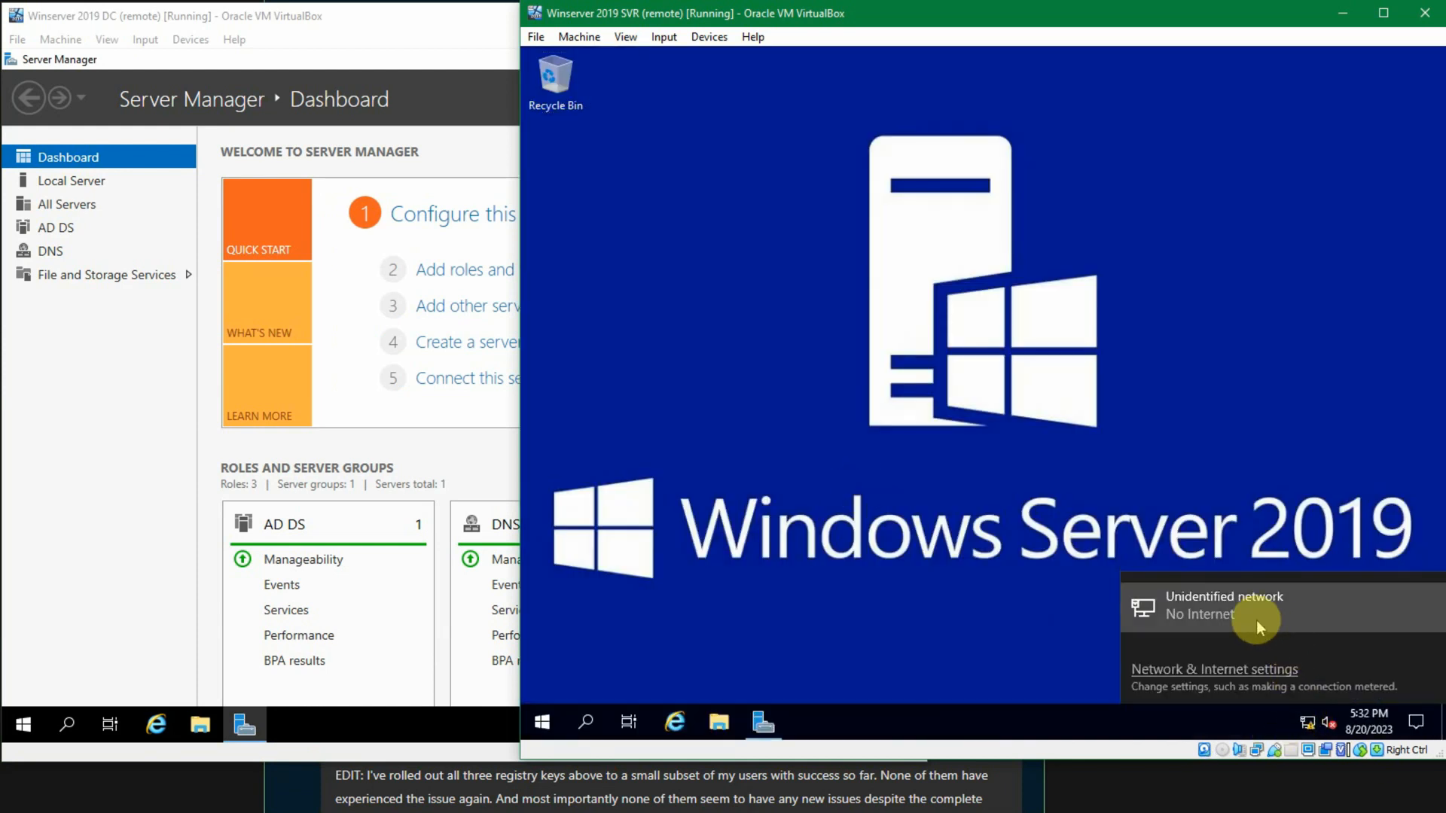
click(969, 594)
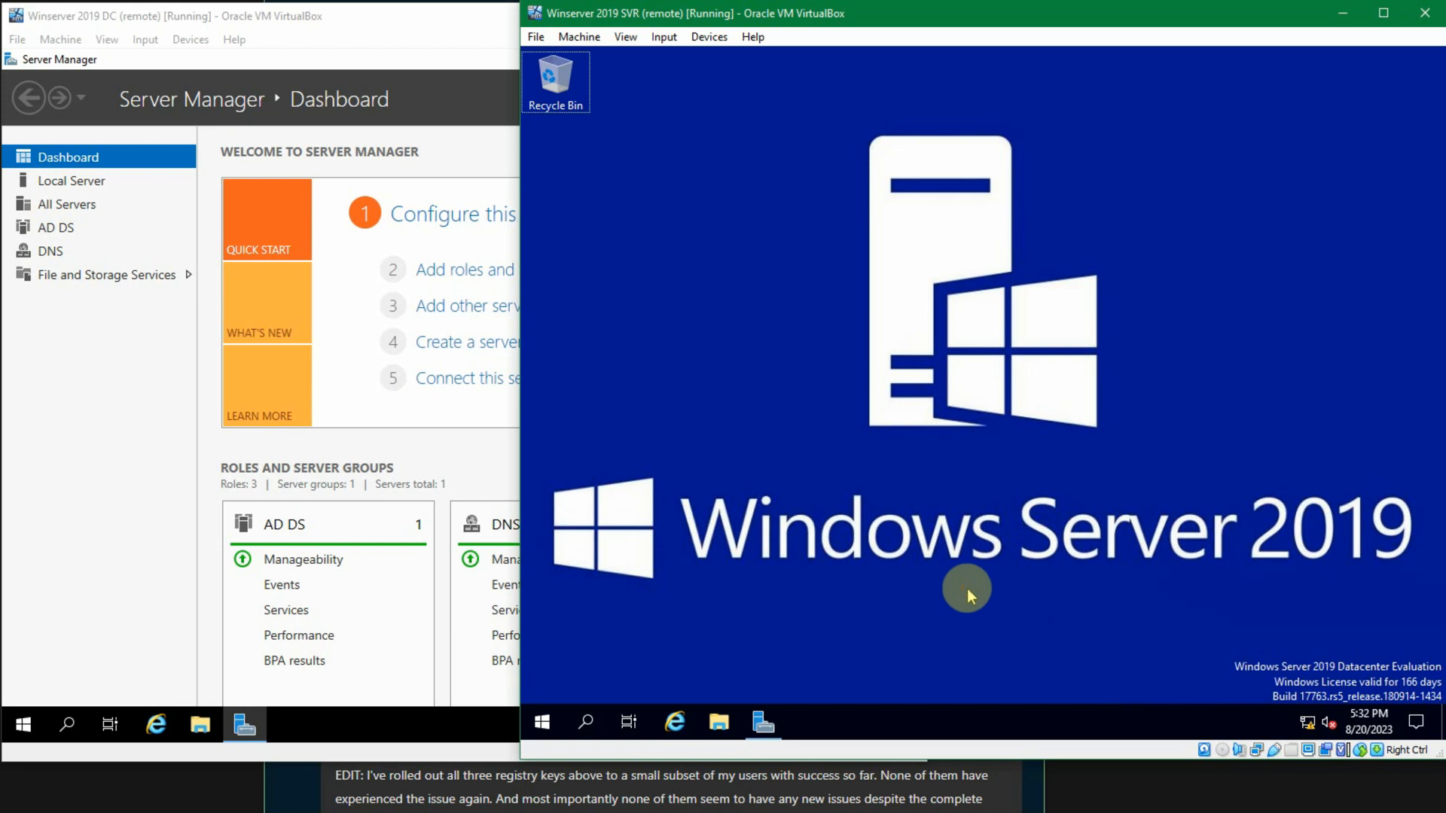
right_click(544, 724)
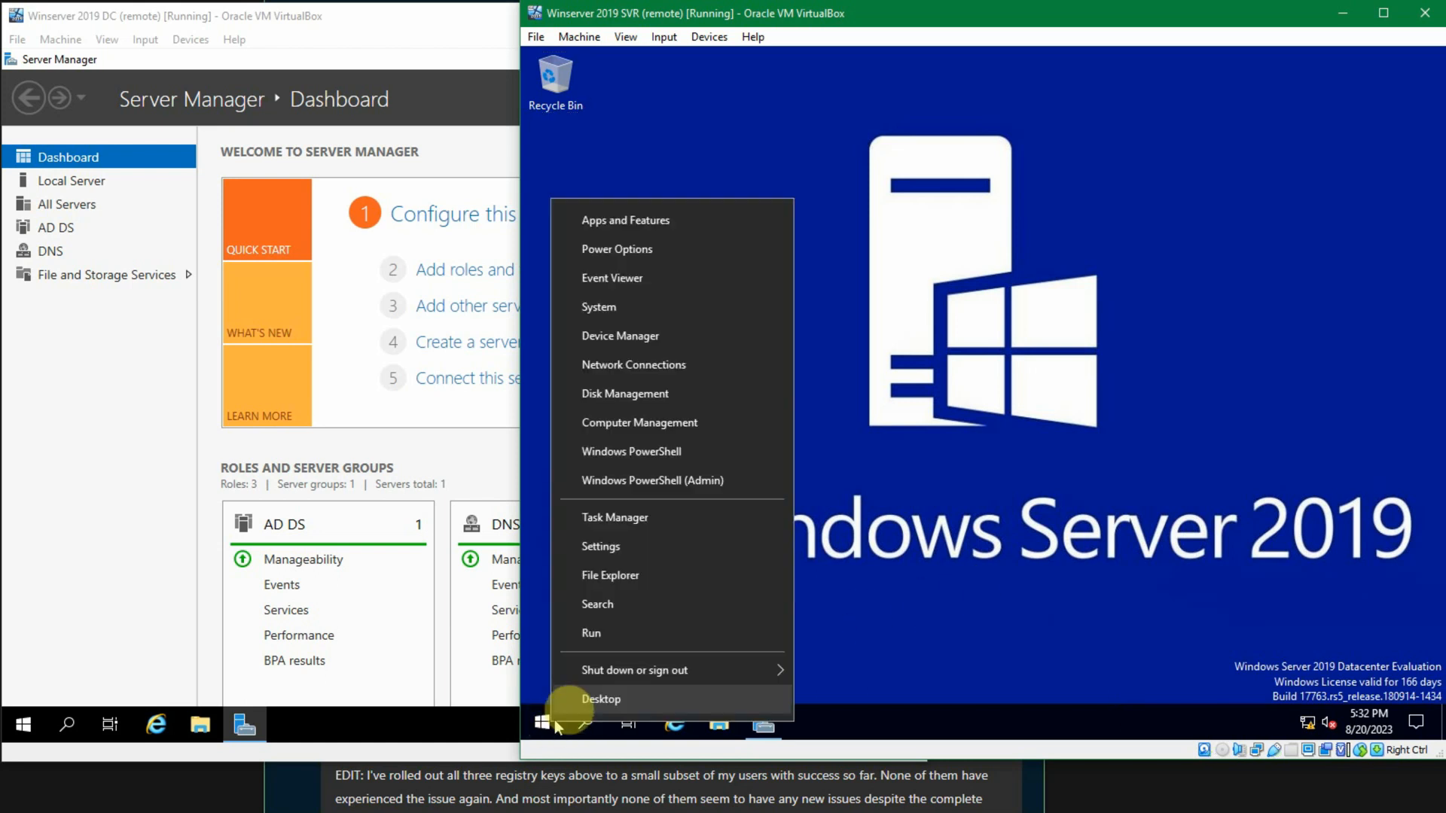
mouse_move(639, 674)
click(902, 665)
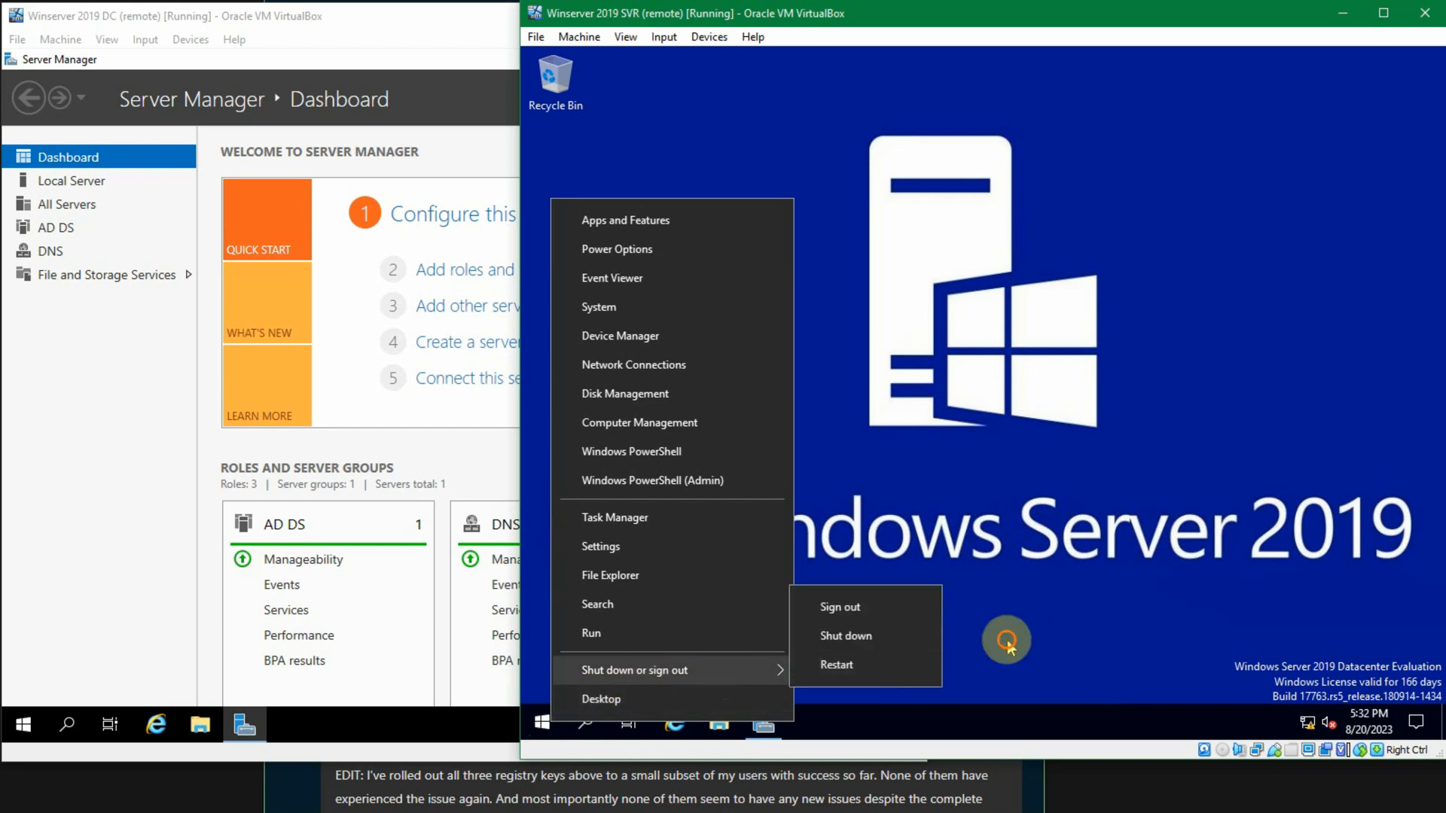
right_click(542, 723)
mouse_move(646, 669)
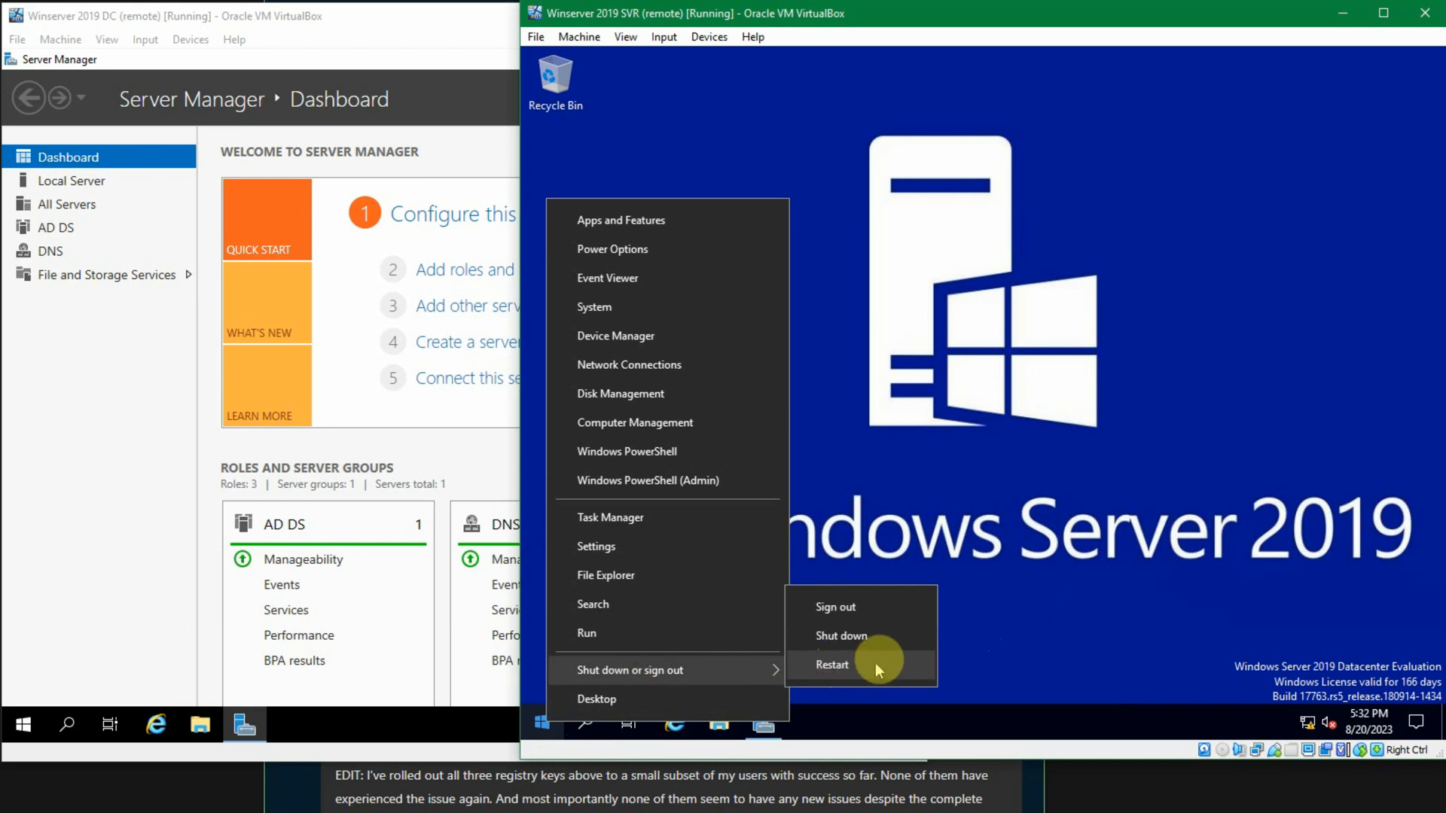
click(883, 655)
click(813, 678)
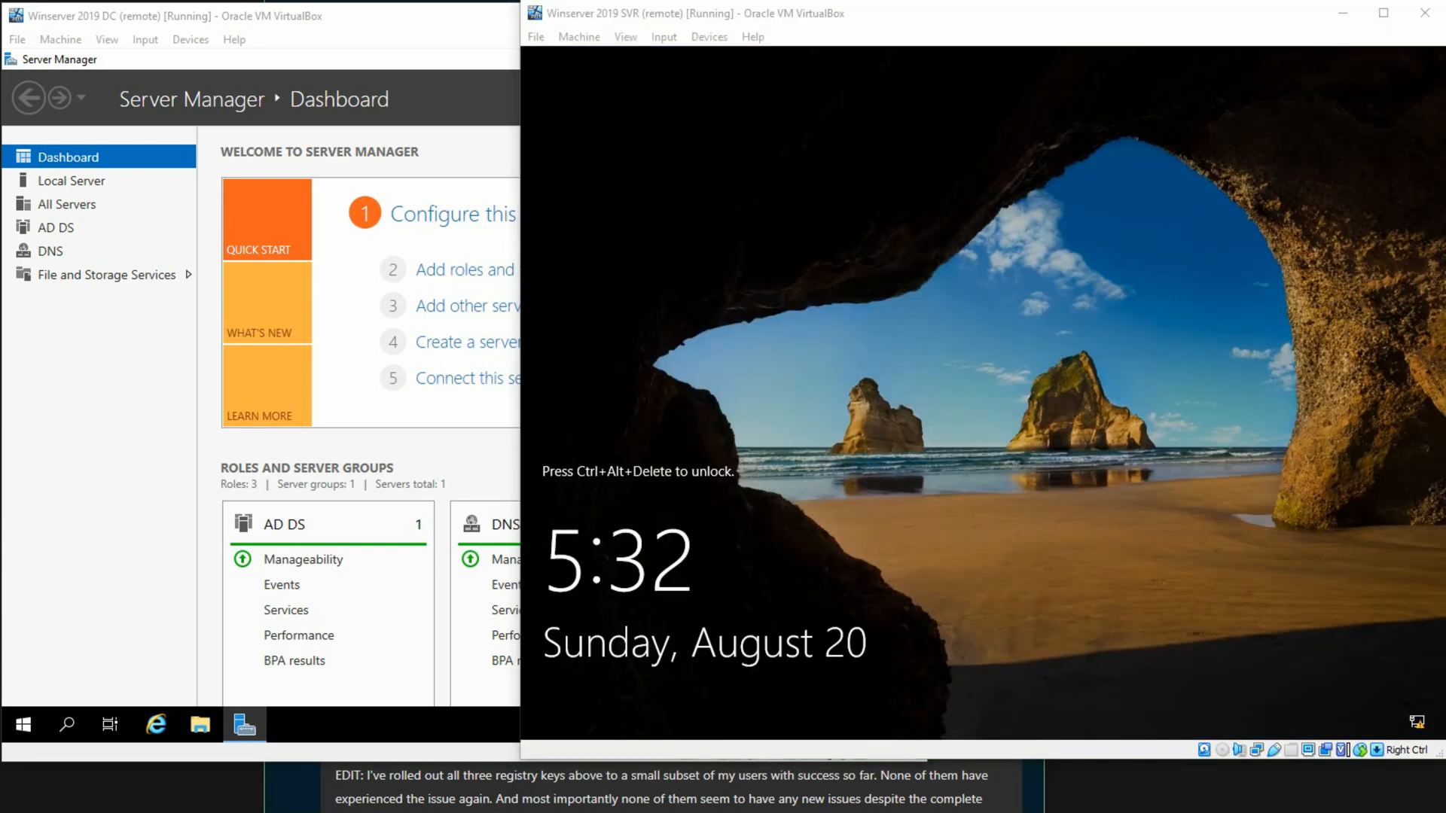
Sign in to the restarted Winserver 2019 SVR machine with the account password and check its network connection status.
click(1272, 659)
key(ctrl+Delete)
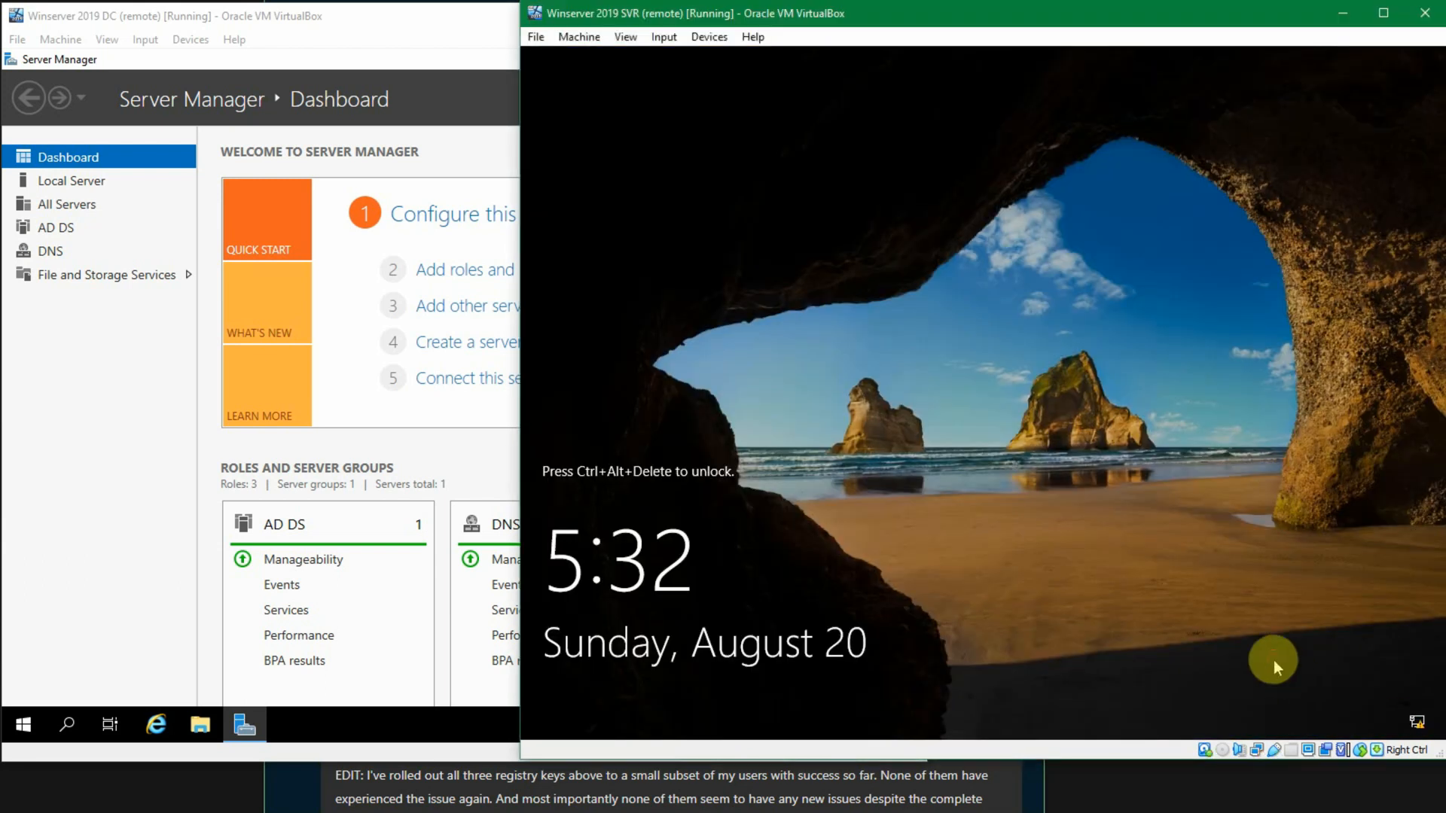
text(•••••••)
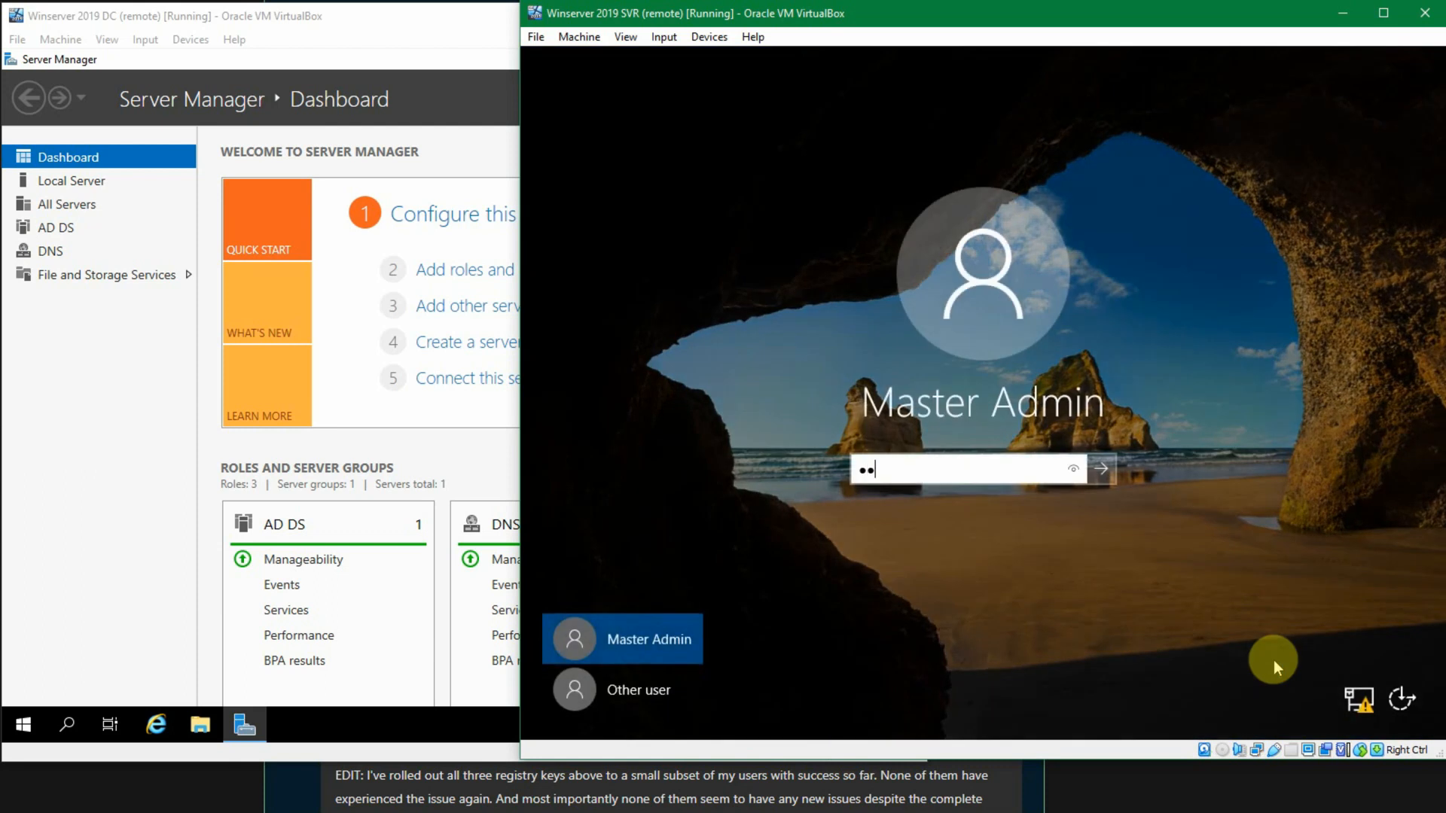
text(••)
key(Return)
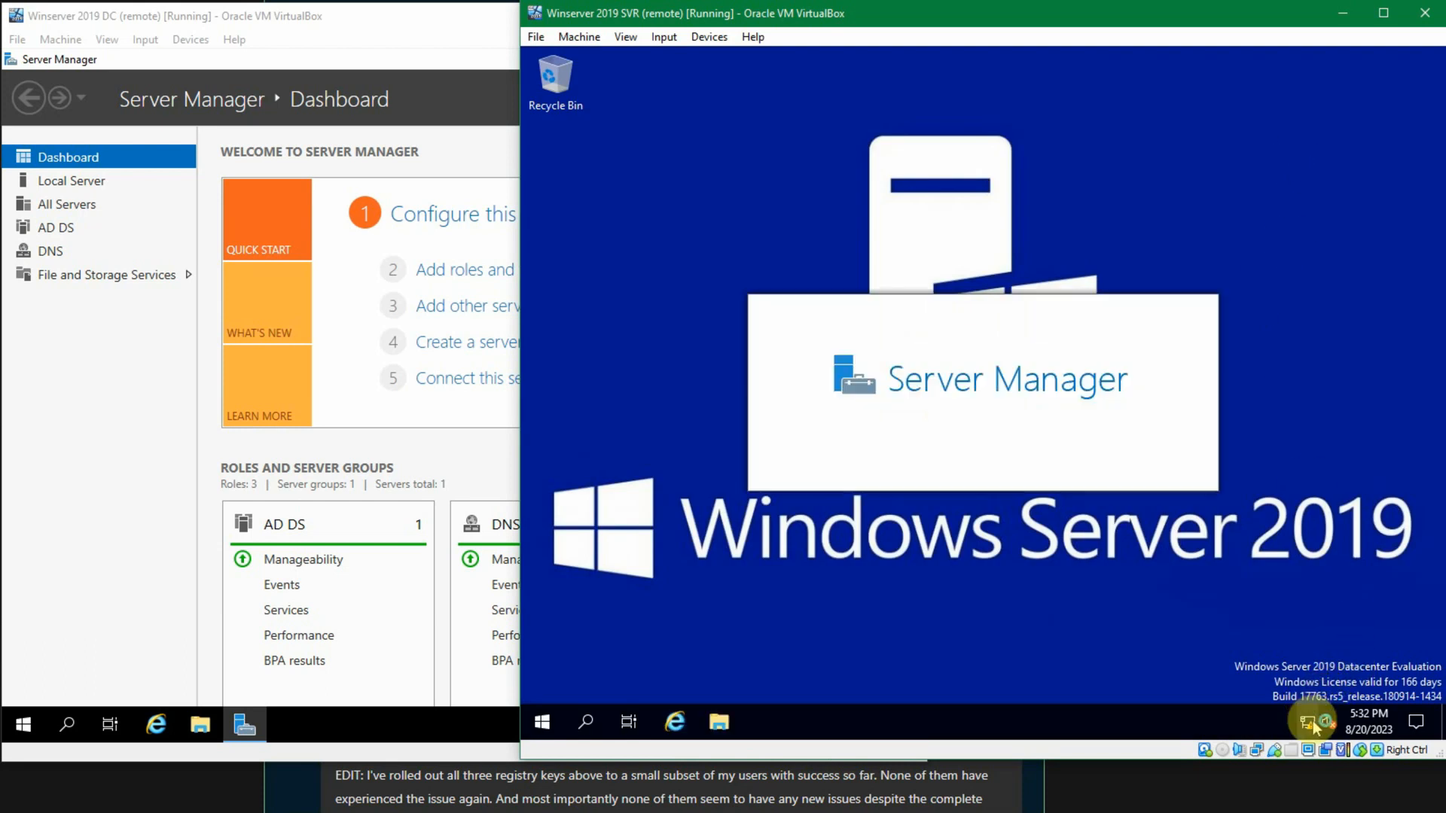
click(1310, 724)
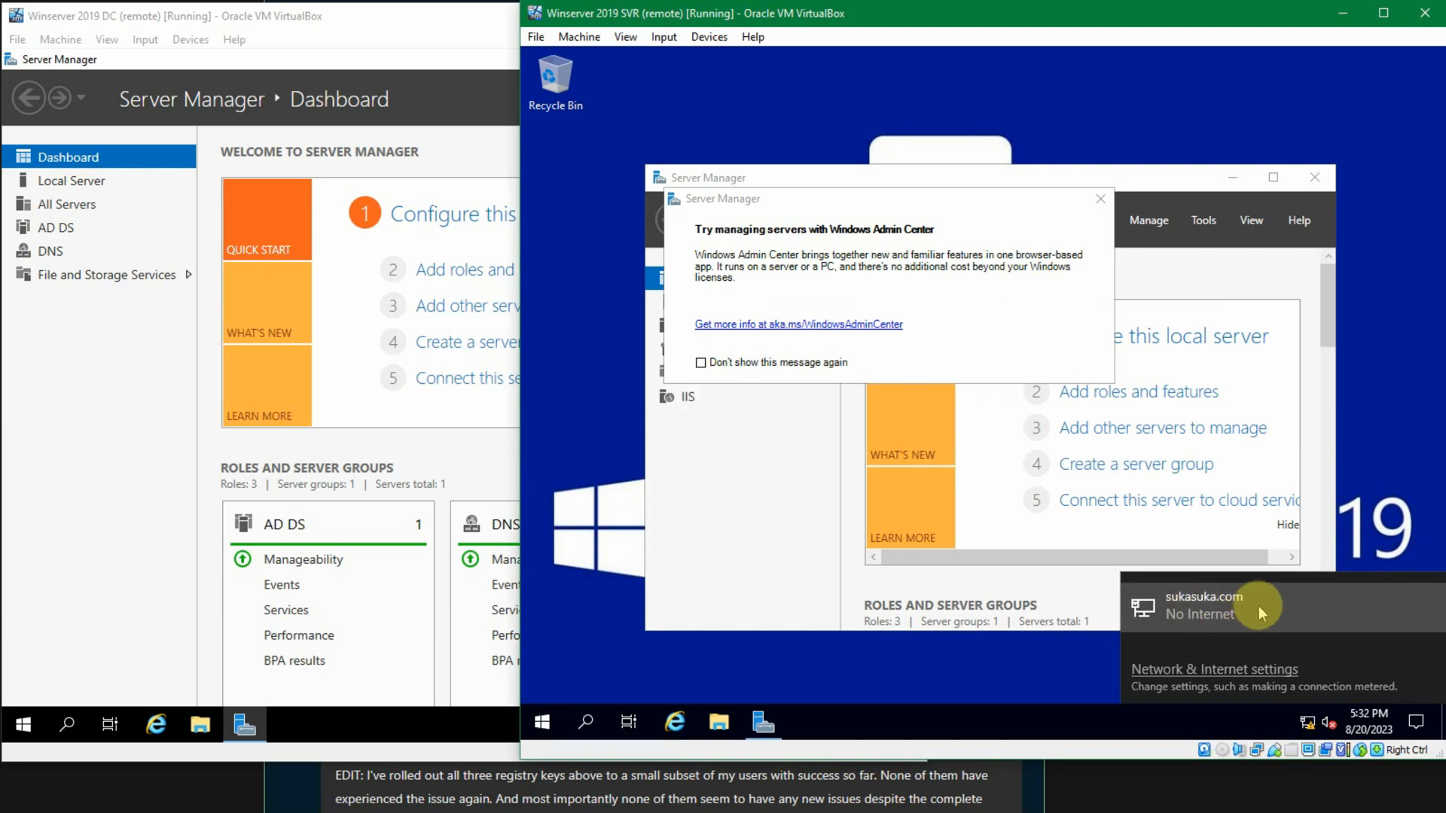
Dismiss the Windows Admin Center message and maximize Server Manager on the Winserver 2019 SVR machine.
click(1100, 199)
click(1100, 199)
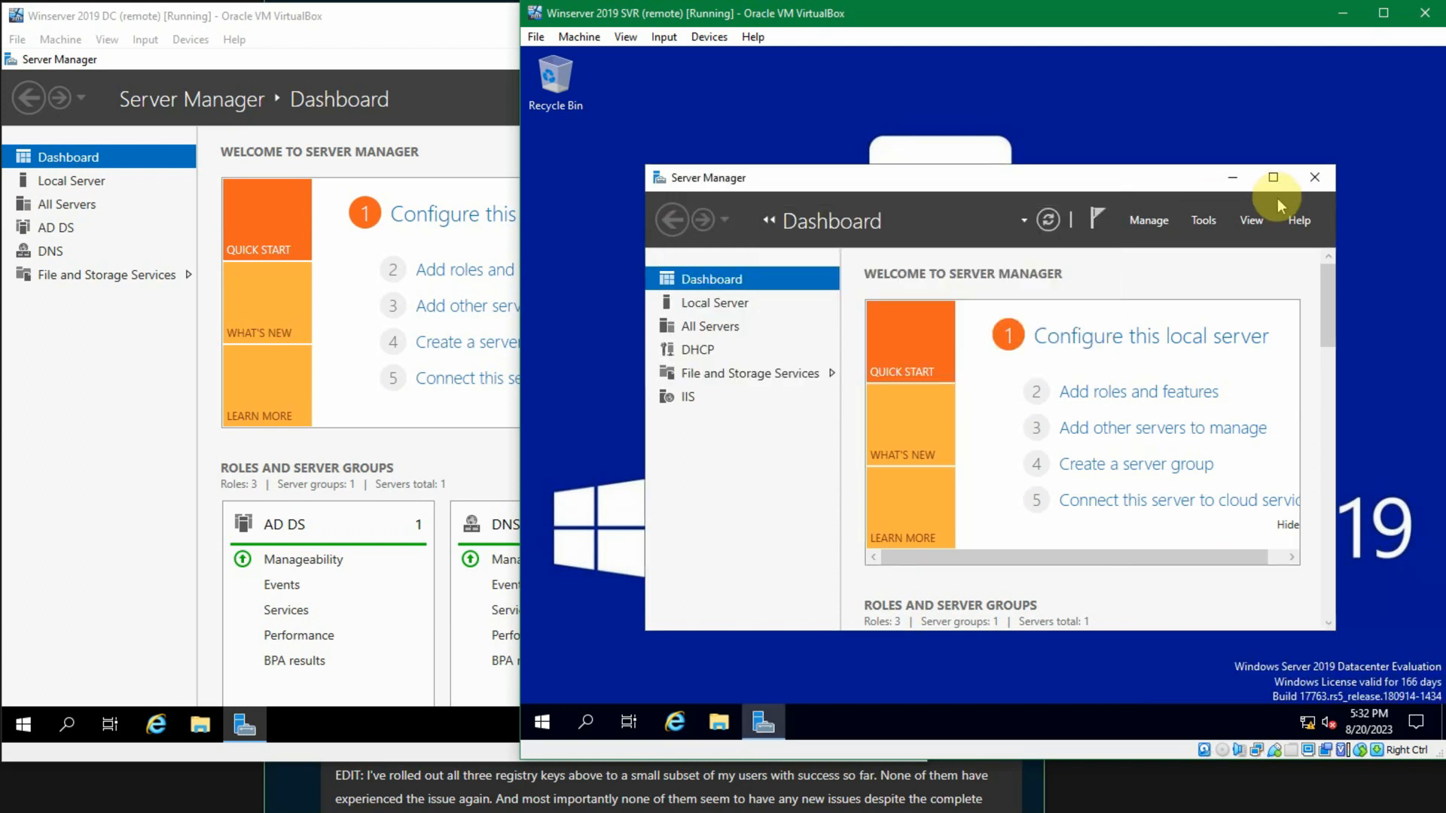
click(1272, 178)
Check the member server's active network in Control Panel's Network and Sharing Center, changing the Control Panel item view on the way, and close it.
key(super)
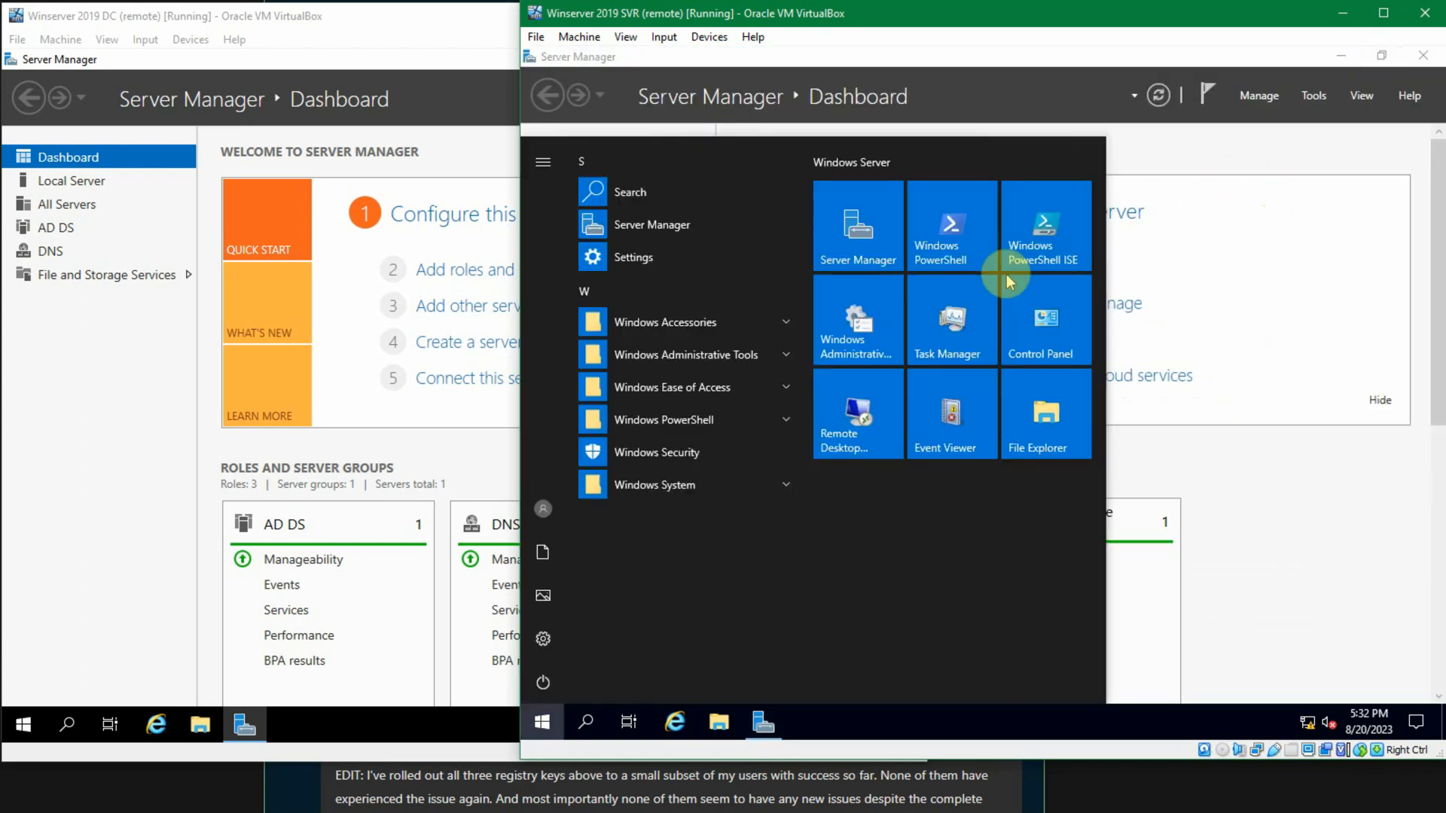
text(contr)
text(ol)
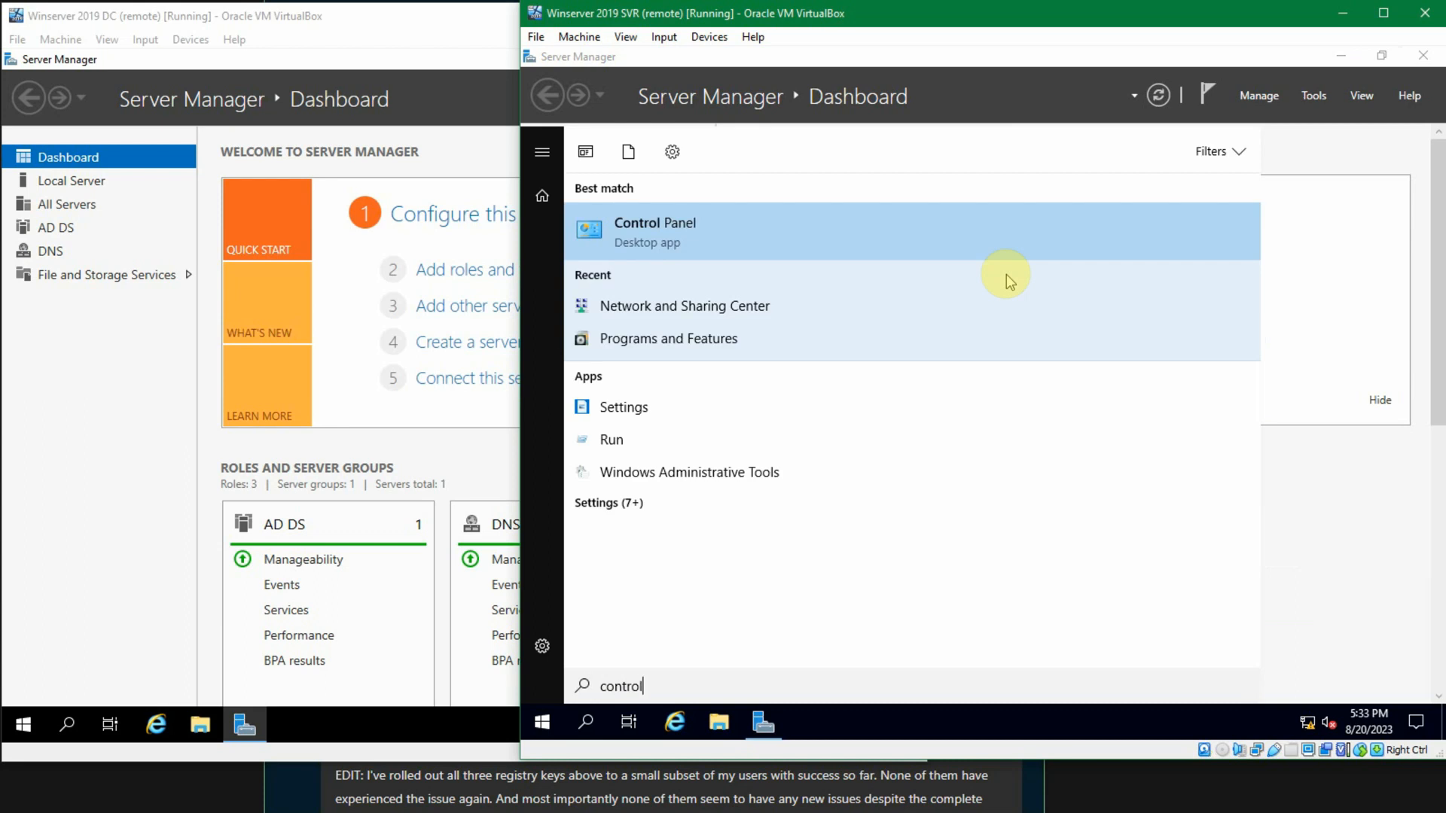
click(1006, 278)
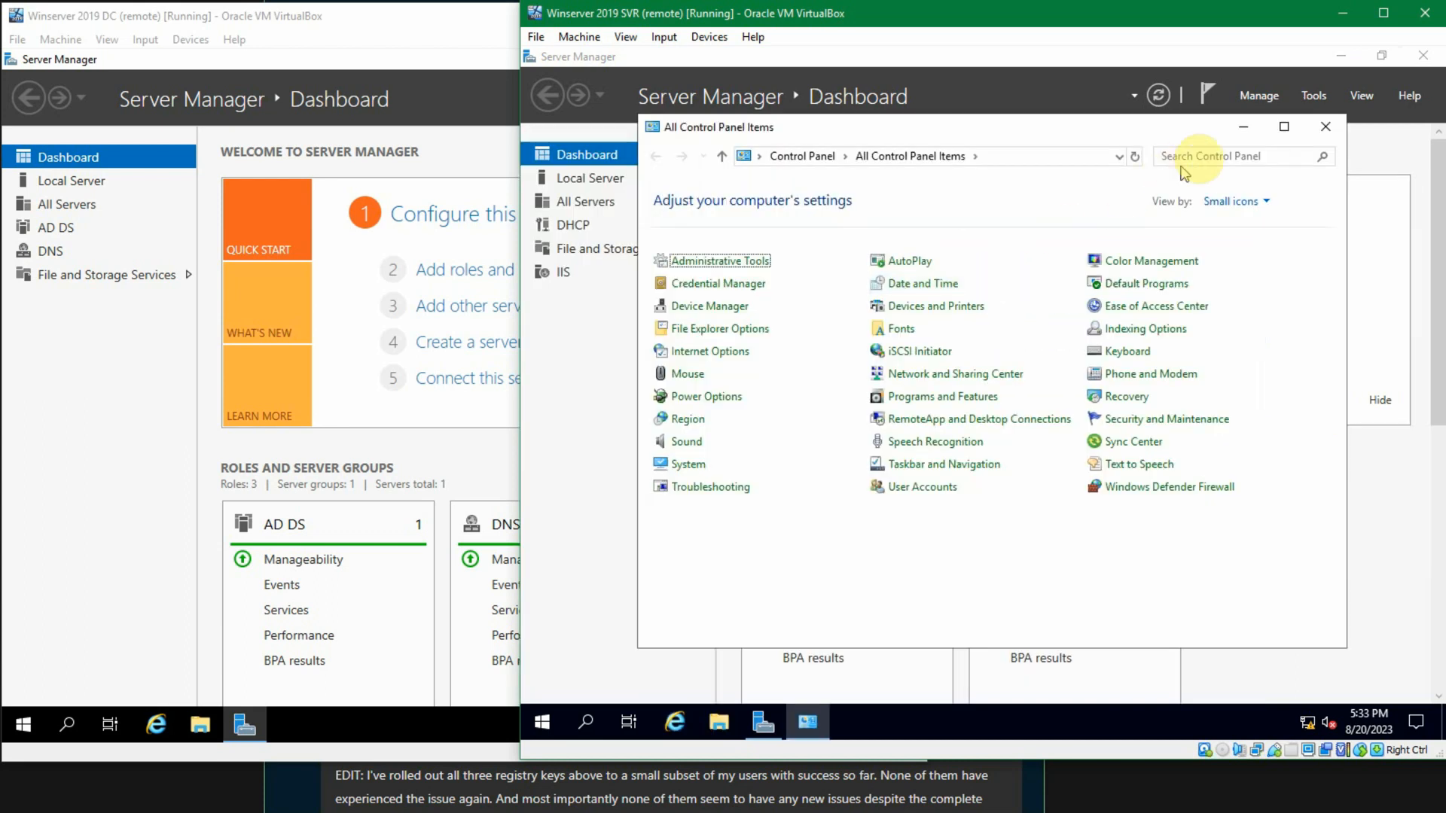
click(1234, 201)
click(1242, 260)
scroll(972, 437, down, 1)
click(978, 449)
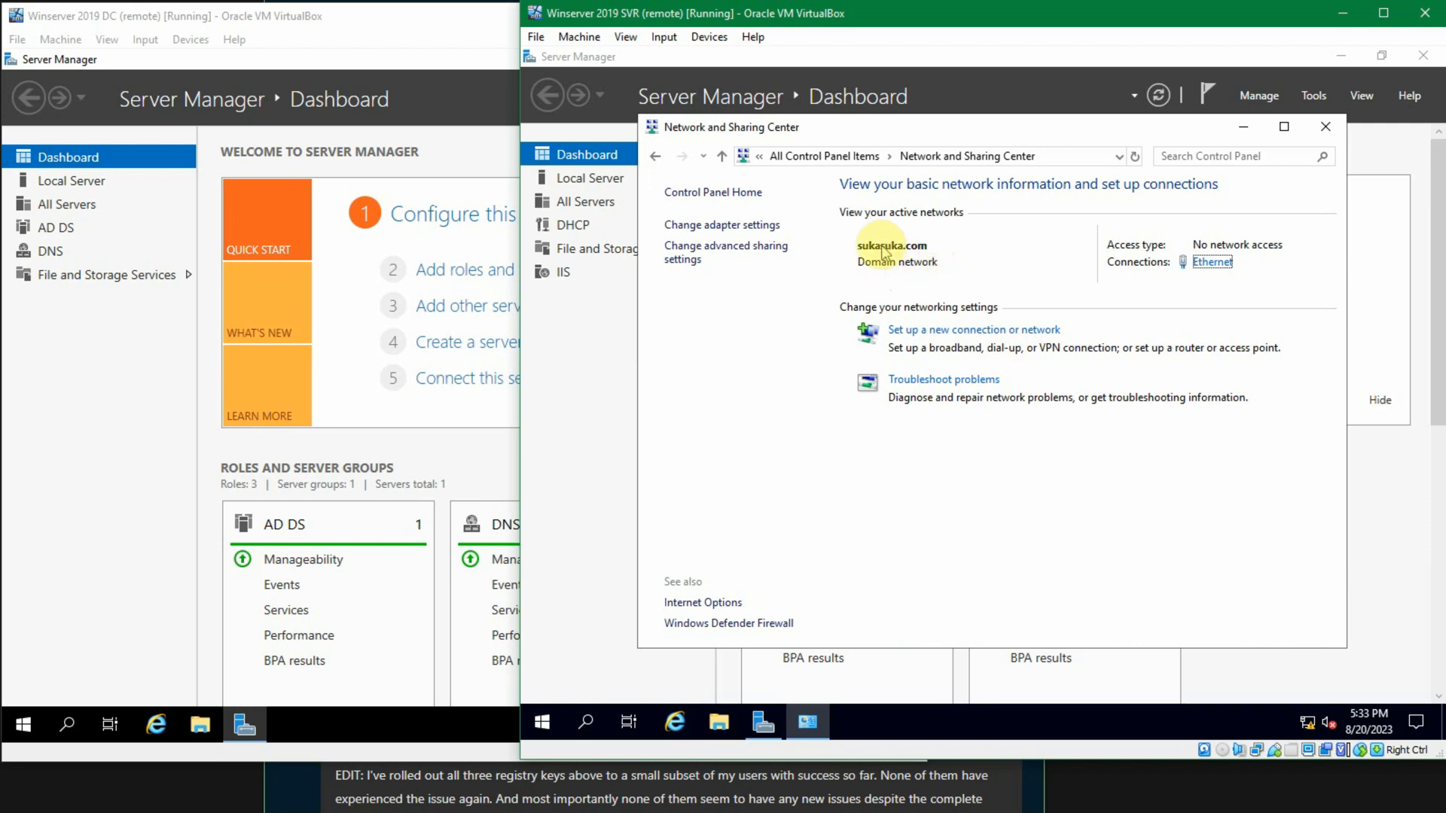
click(1324, 127)
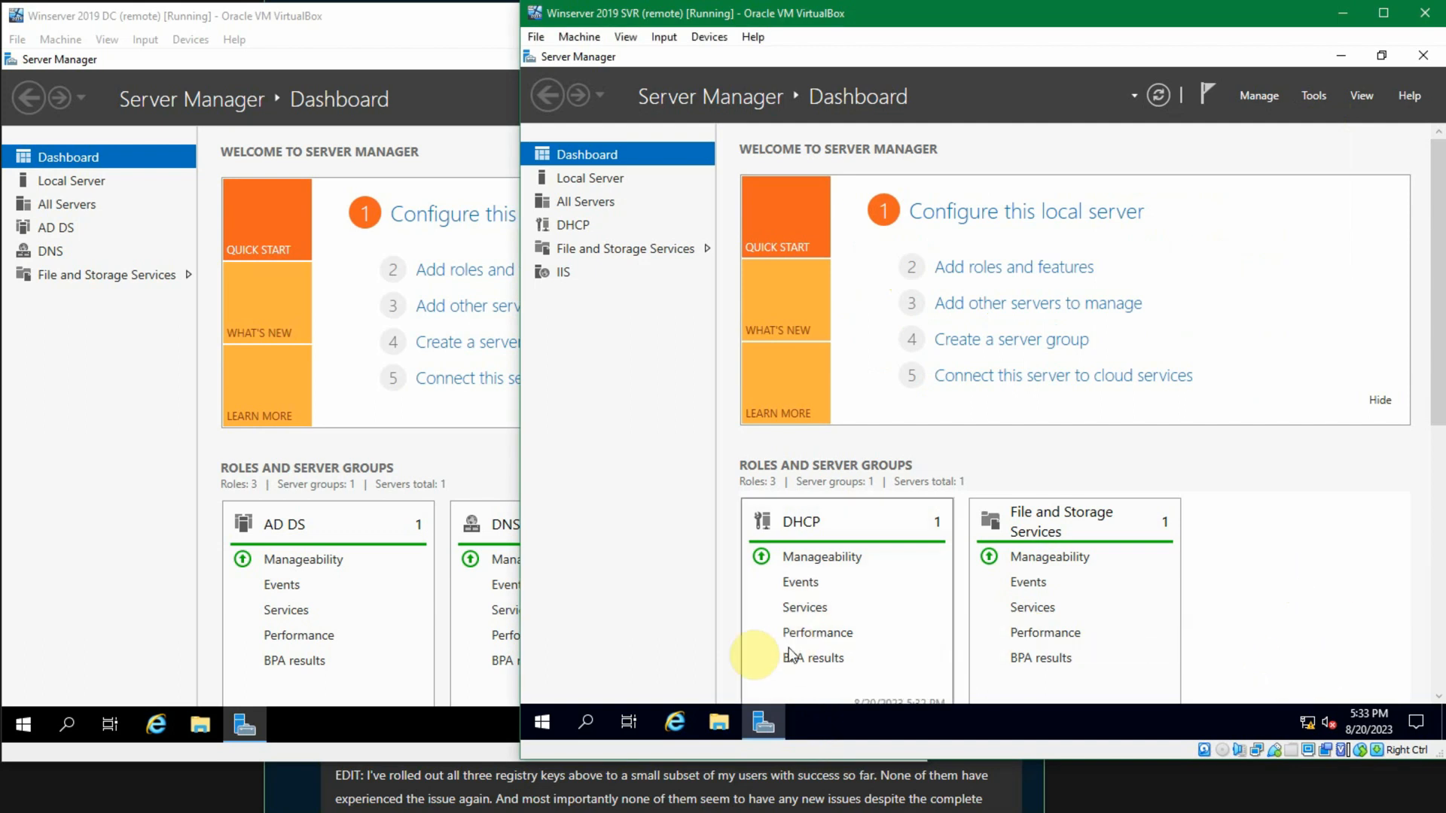
mouse_move(761, 736)
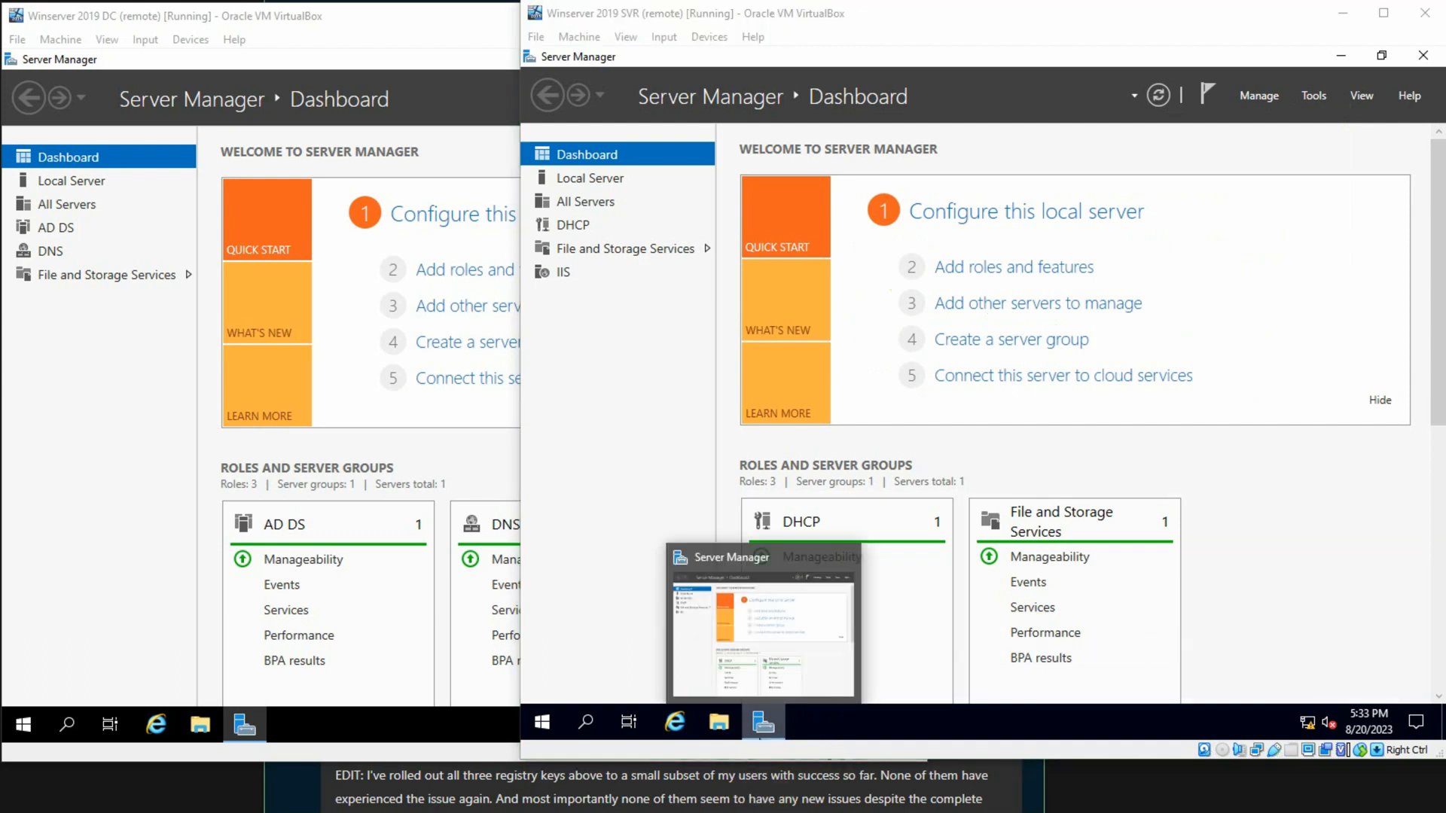